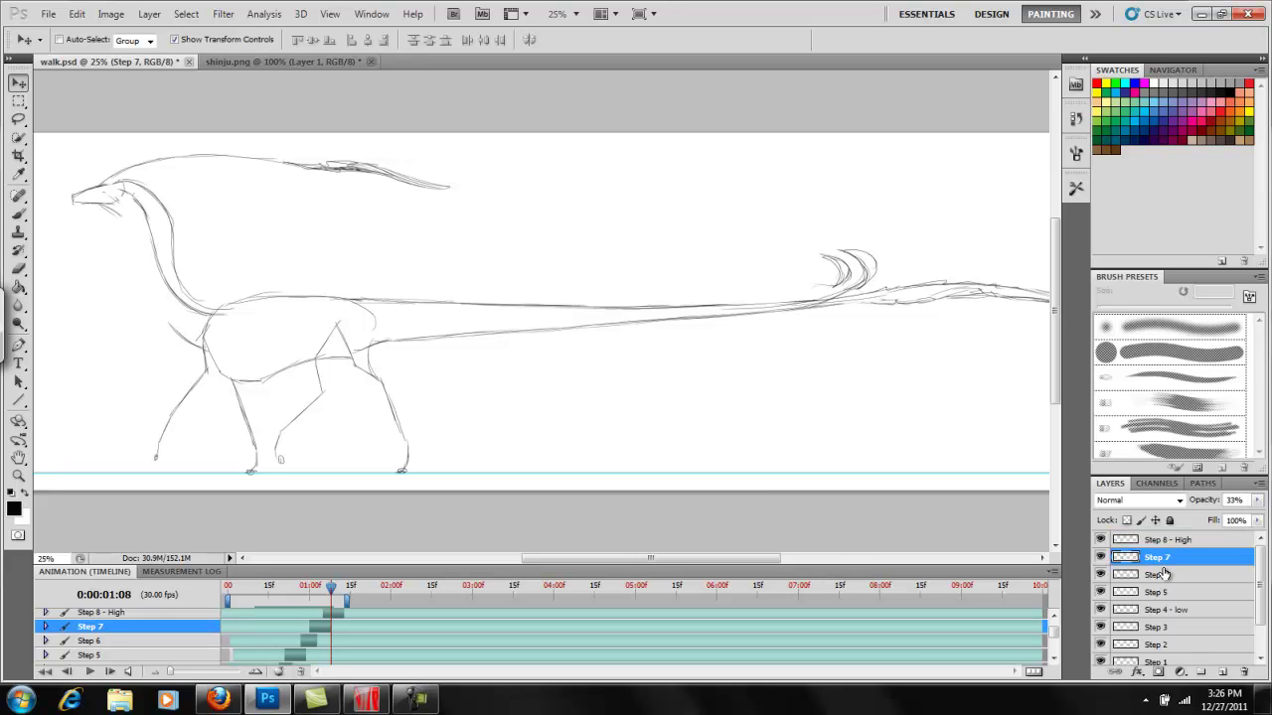
Step: Select the Step 5 layer of walk.psd in the Layers panel
click(1154, 593)
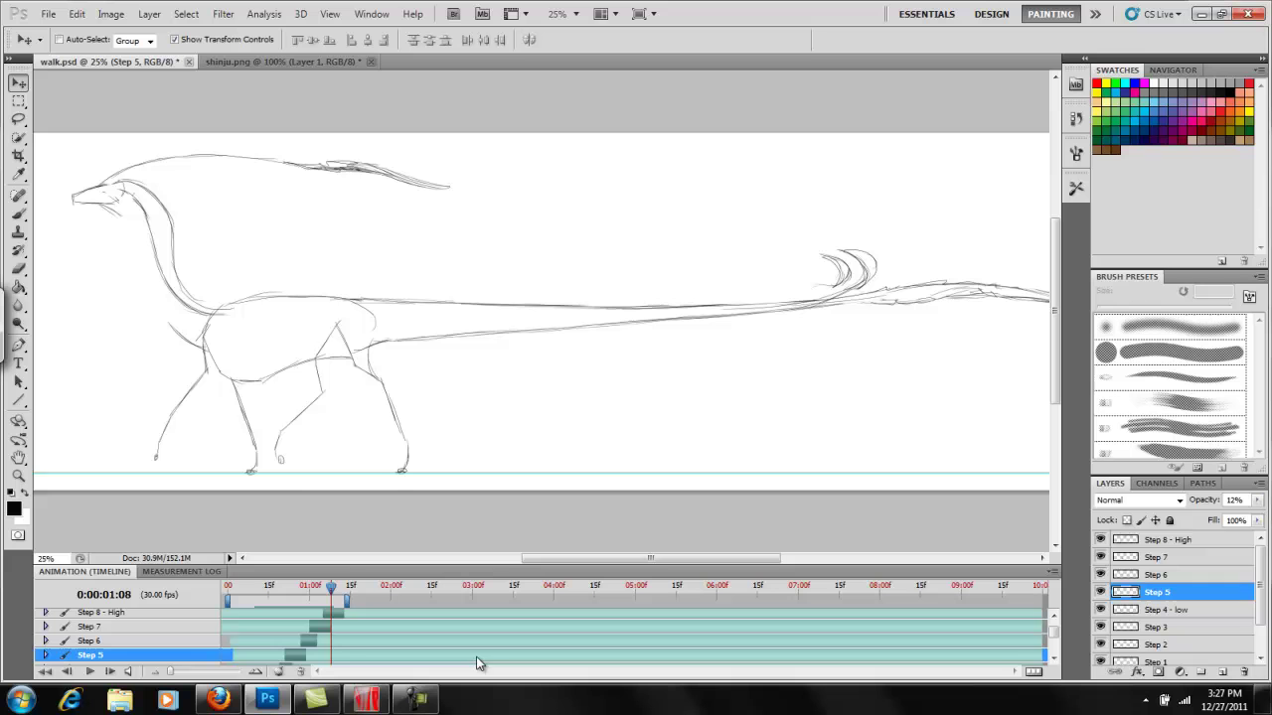
Step: Scrub to frame 0:00:00:11 and play the walk cycle through once
drag(332, 588, 227, 585)
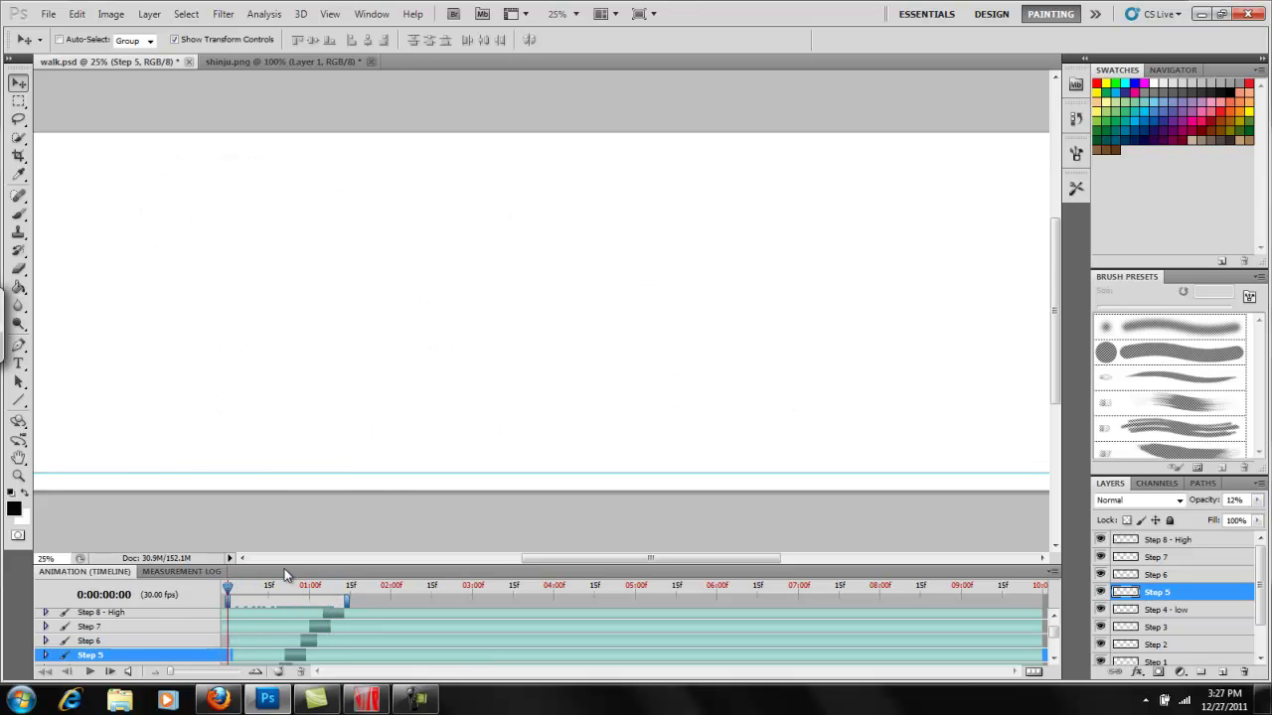
key(space)
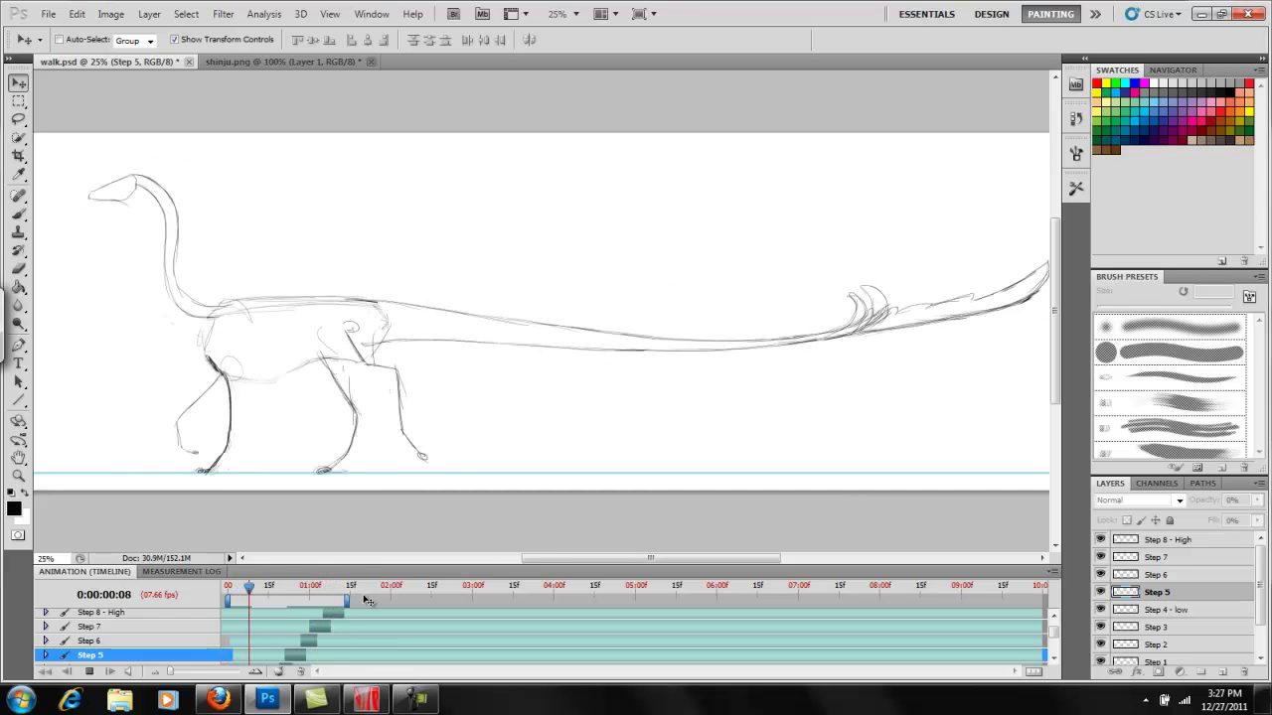
key(space)
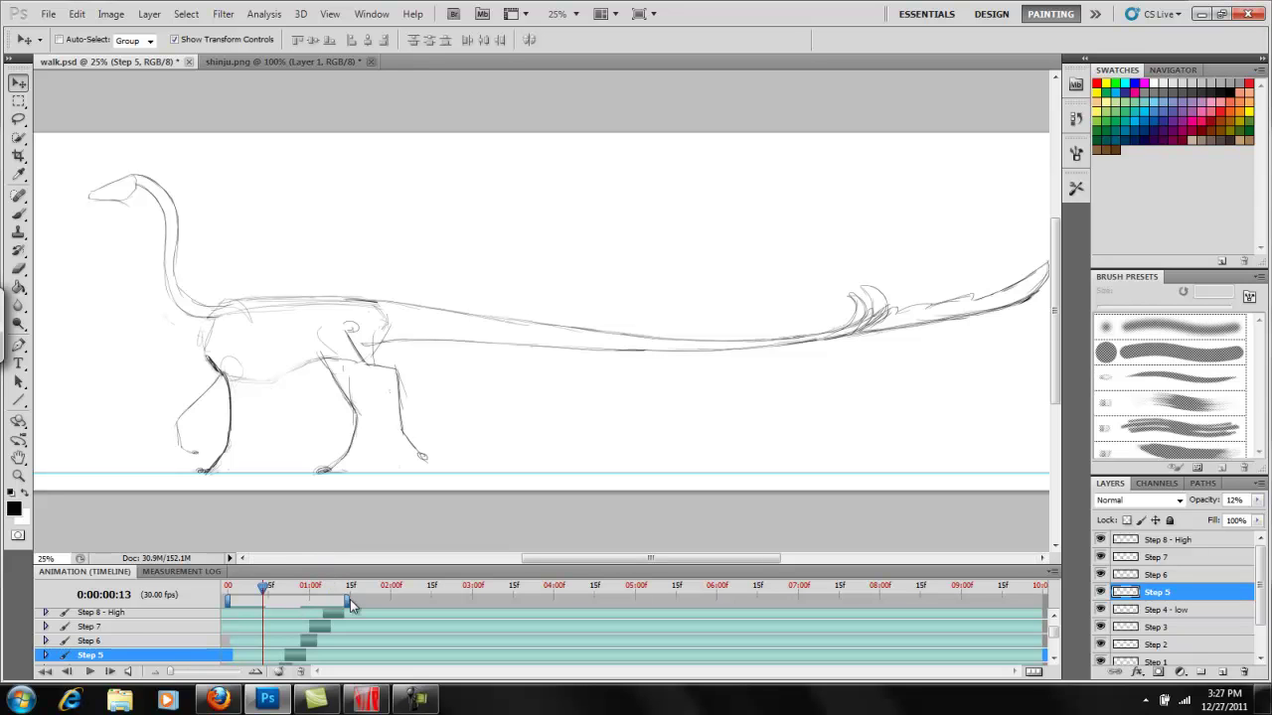
Step: Pull the work area end in to just past 01:00f, then scrub from frame 0 to 5
drag(360, 600, 342, 597)
drag(264, 587, 232, 587)
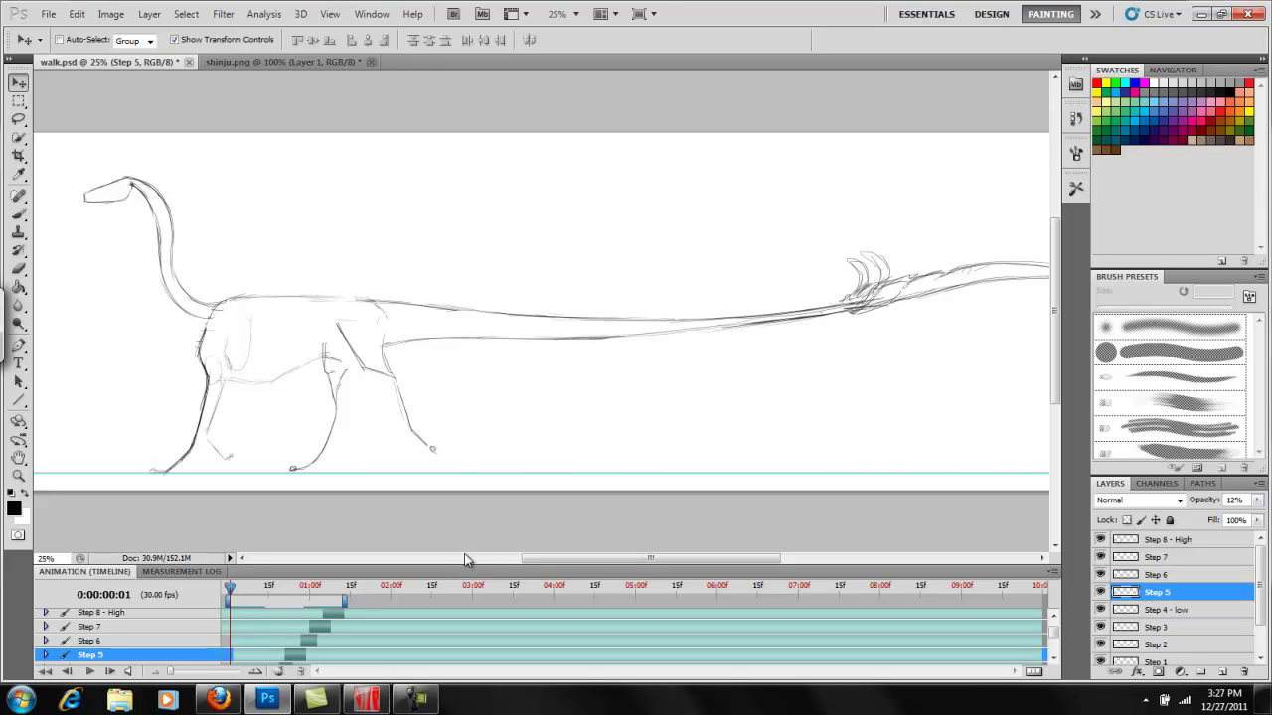
mouse_move(242, 593)
mouse_down()
mouse_move(546, 604)
mouse_move(847, 636)
mouse_move(1036, 616)
mouse_move(346, 596)
mouse_up()
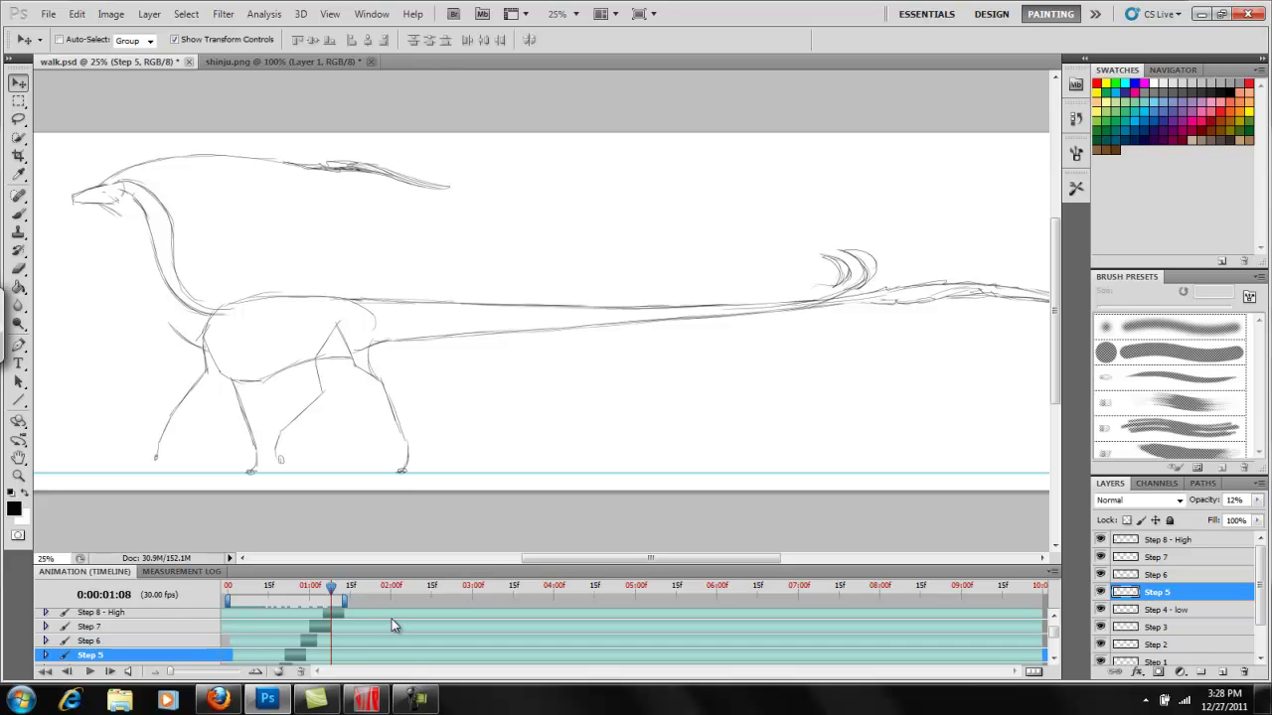
Step: Replay the walk cycle, scrub back to frames 20 and 6, then select Step 4 - low
key(space)
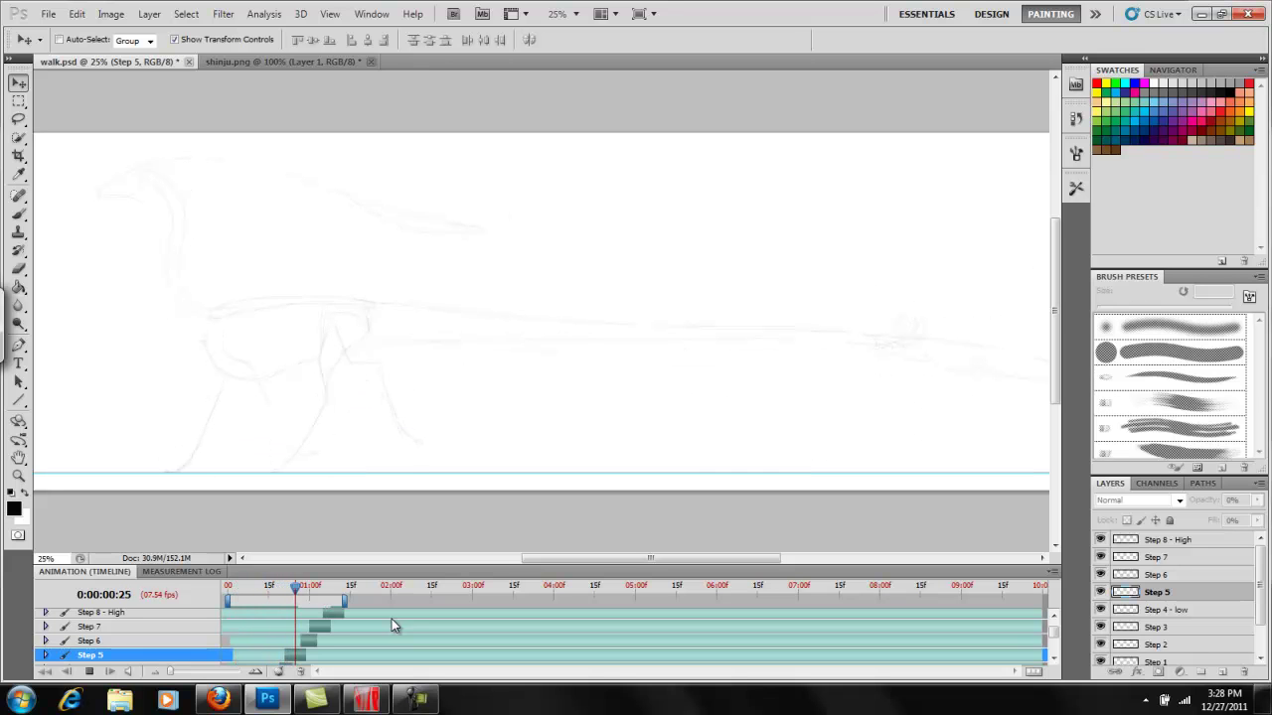
key(space)
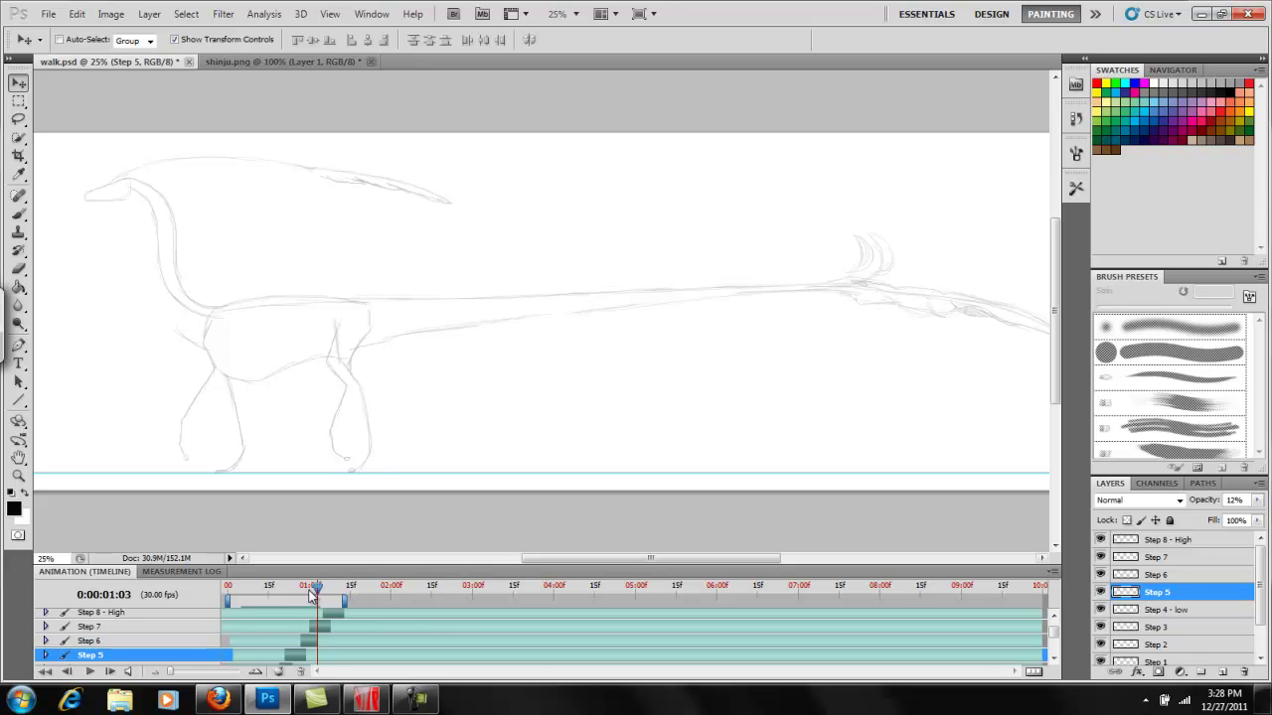
drag(318, 588, 277, 591)
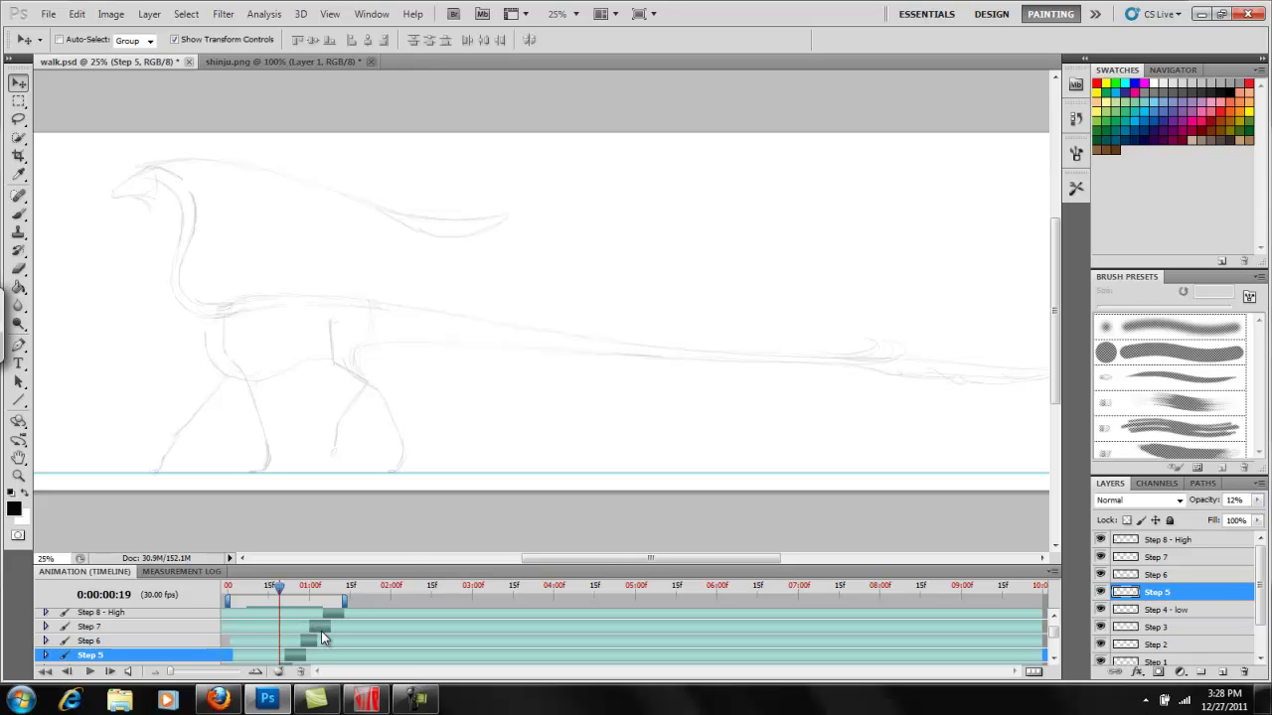
mouse_move(281, 589)
mouse_down()
mouse_move(253, 589)
mouse_move(266, 590)
mouse_up()
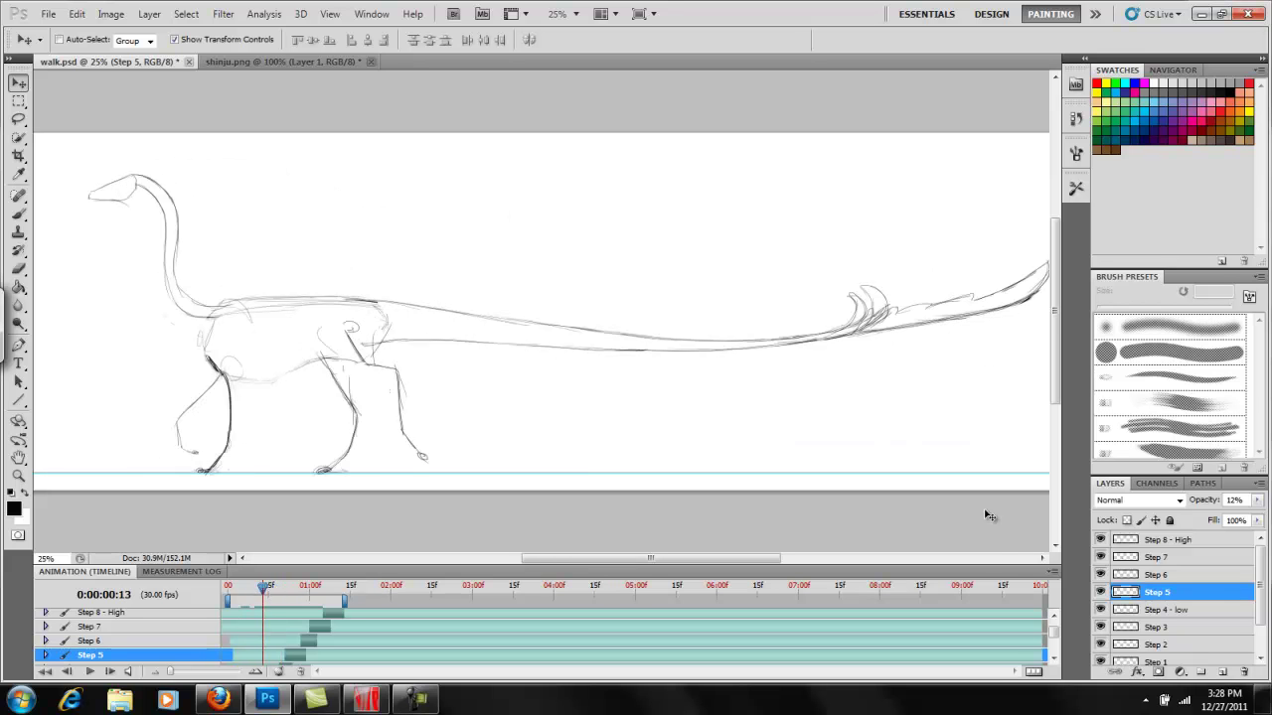
click(1155, 612)
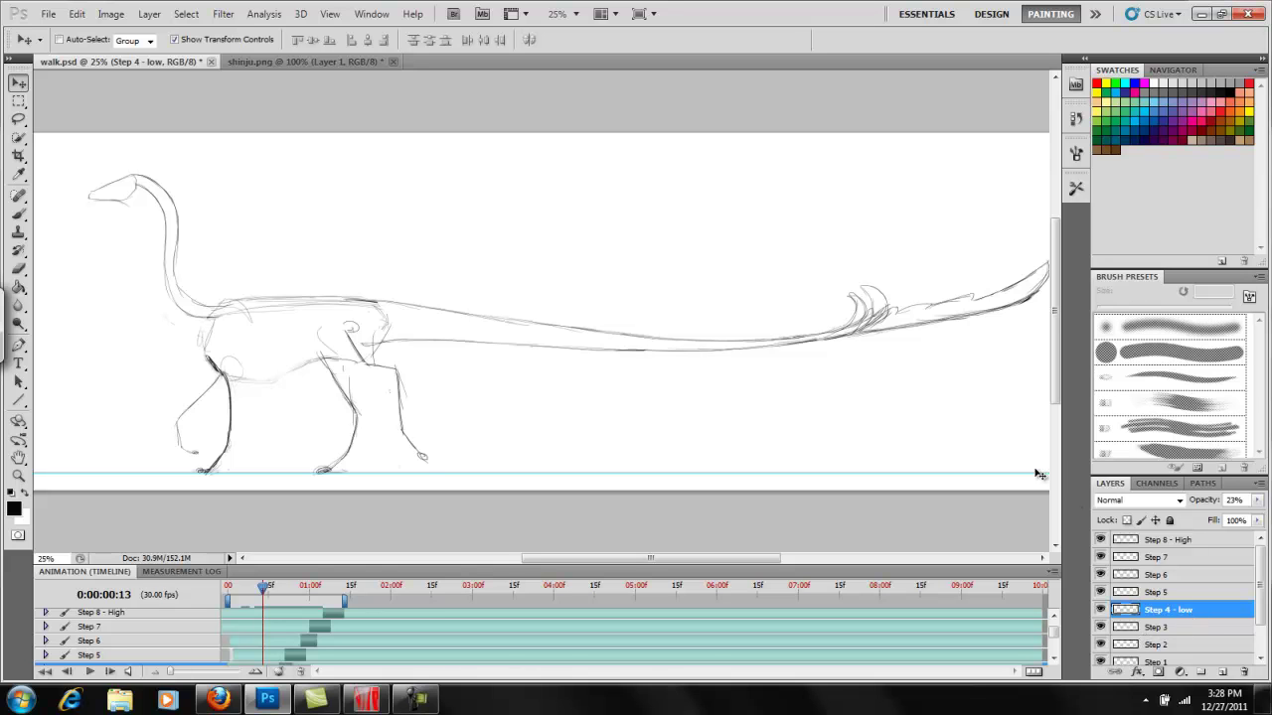
Step: Scrub the timeline to review the walk poses around frames 20 and 23
drag(275, 592, 281, 591)
click(1055, 659)
click(1054, 658)
click(1054, 658)
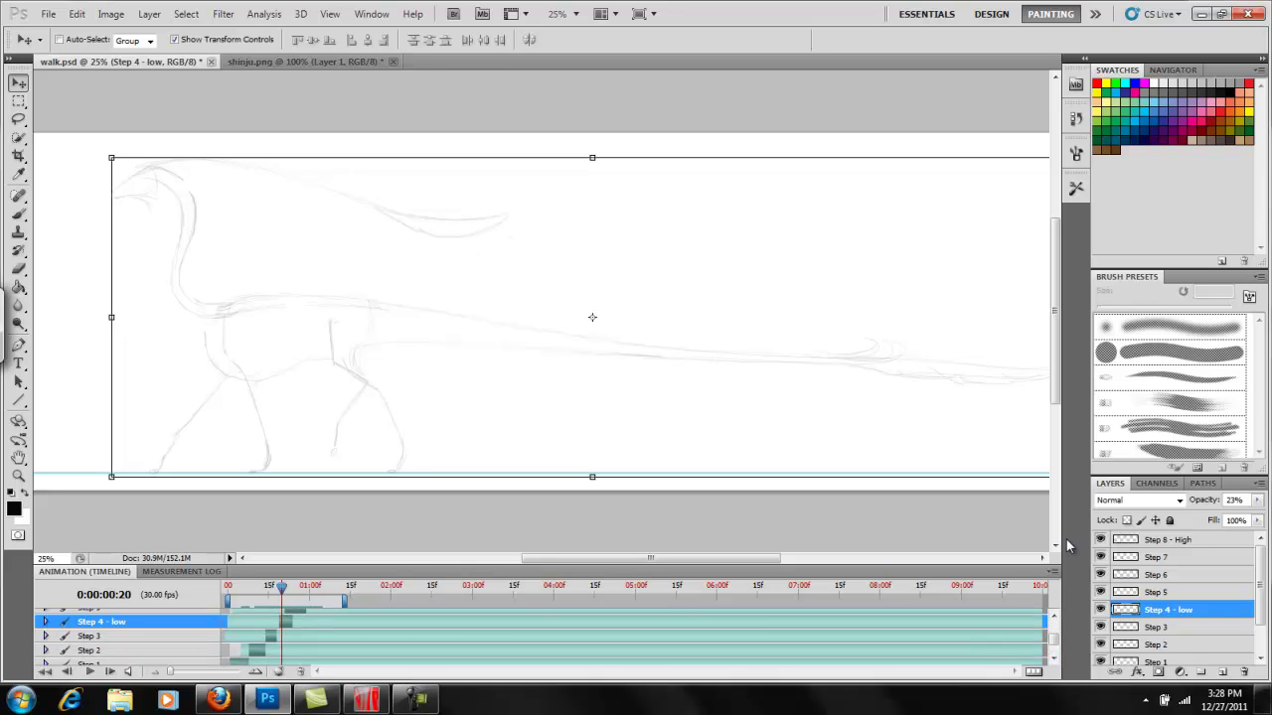
drag(281, 587, 309, 587)
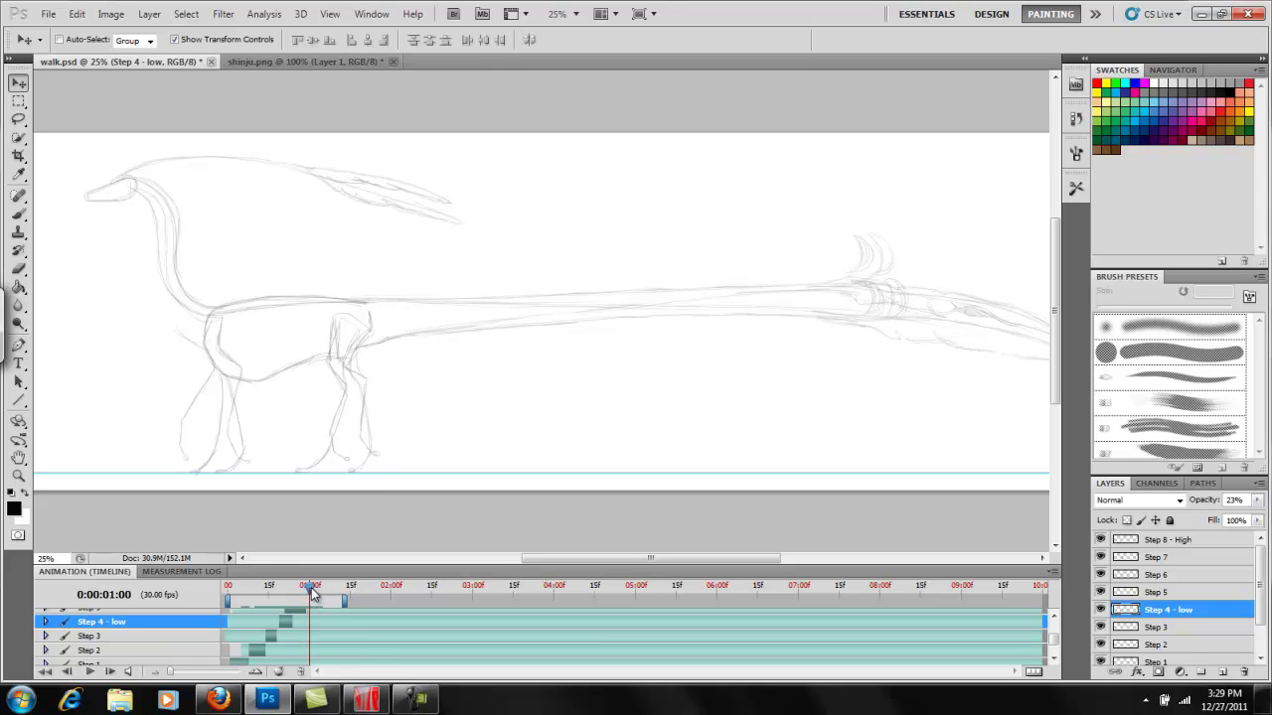
mouse_move(310, 587)
mouse_down()
mouse_move(227, 586)
mouse_move(286, 596)
mouse_up()
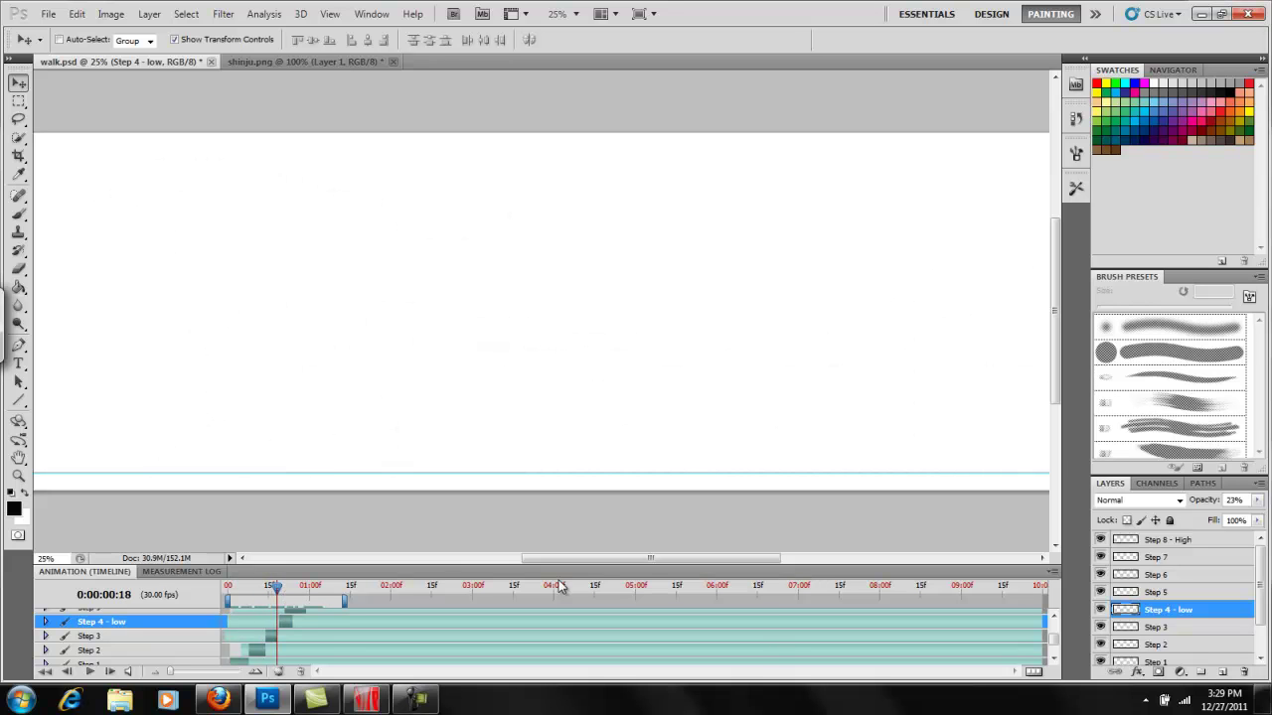
Step: Select Step 3 and compare poses while scrubbing forward to 0:00:01:02
click(281, 636)
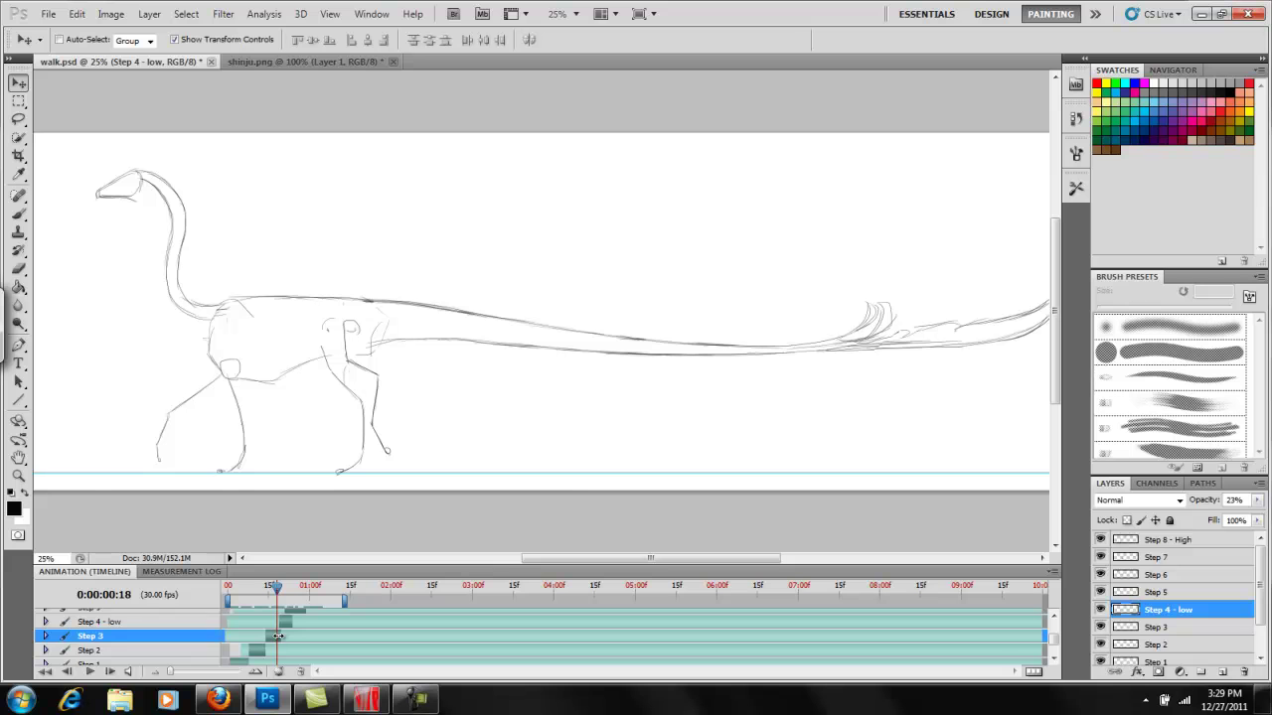
mouse_move(278, 589)
mouse_down()
mouse_move(260, 592)
mouse_move(296, 594)
mouse_up()
click(1055, 621)
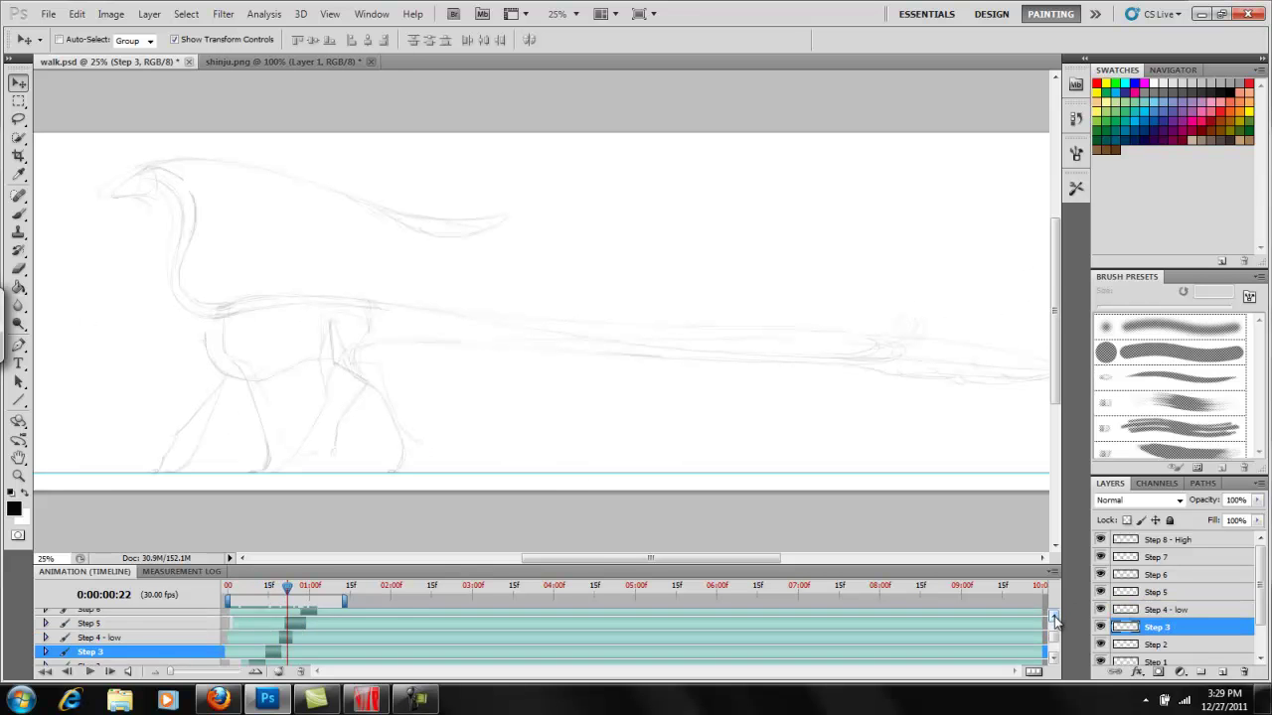
click(1055, 622)
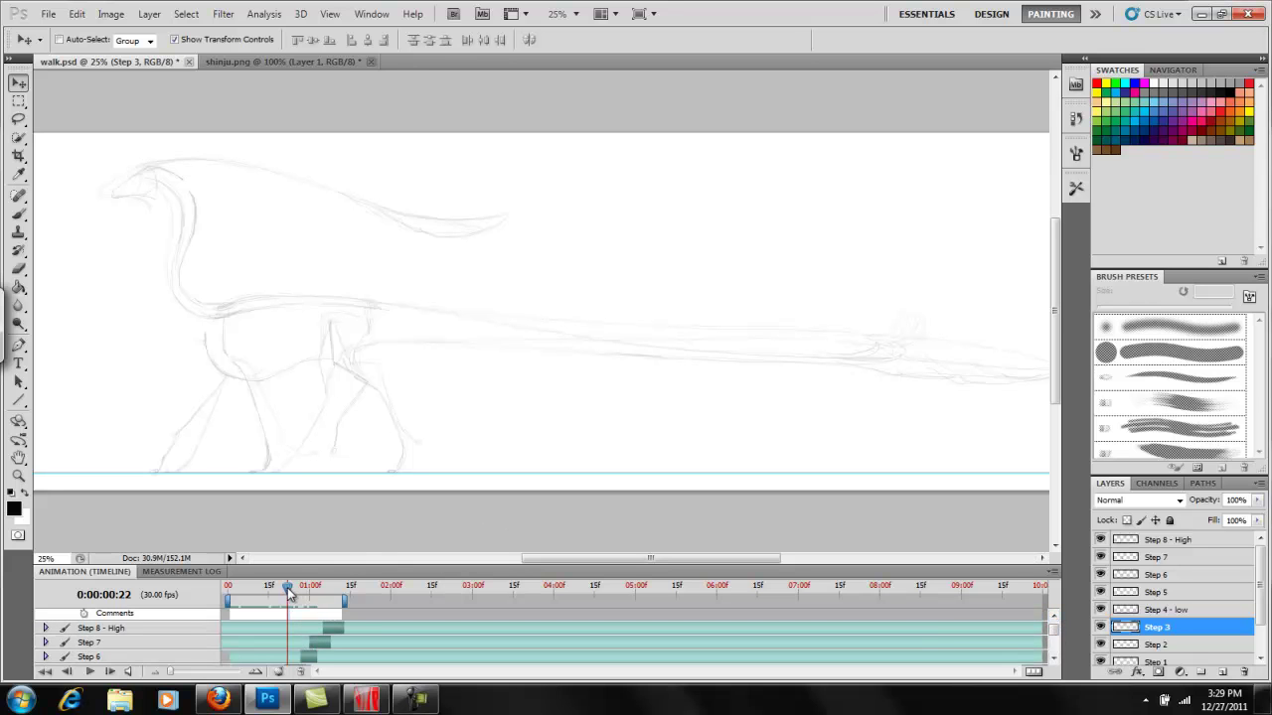
drag(289, 594, 333, 600)
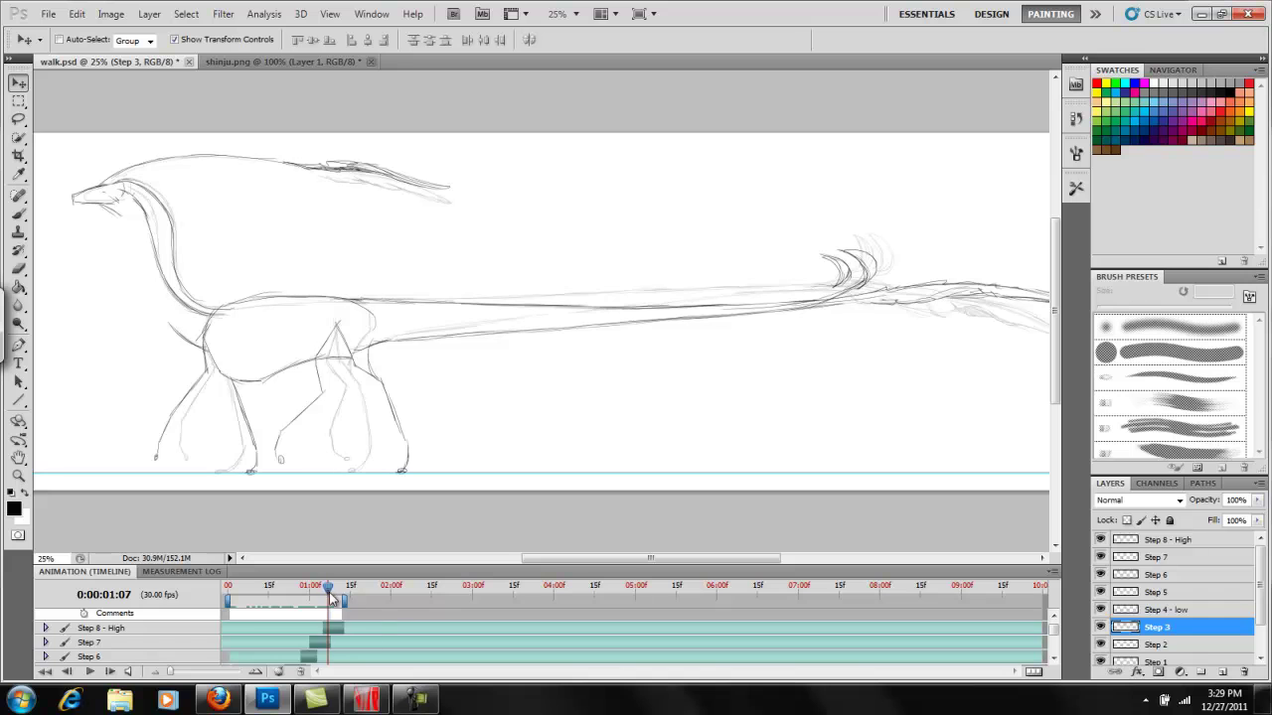
Step: Select Step 7, then Step 8 - High, and confirm its opacity stays at 100%
click(1147, 562)
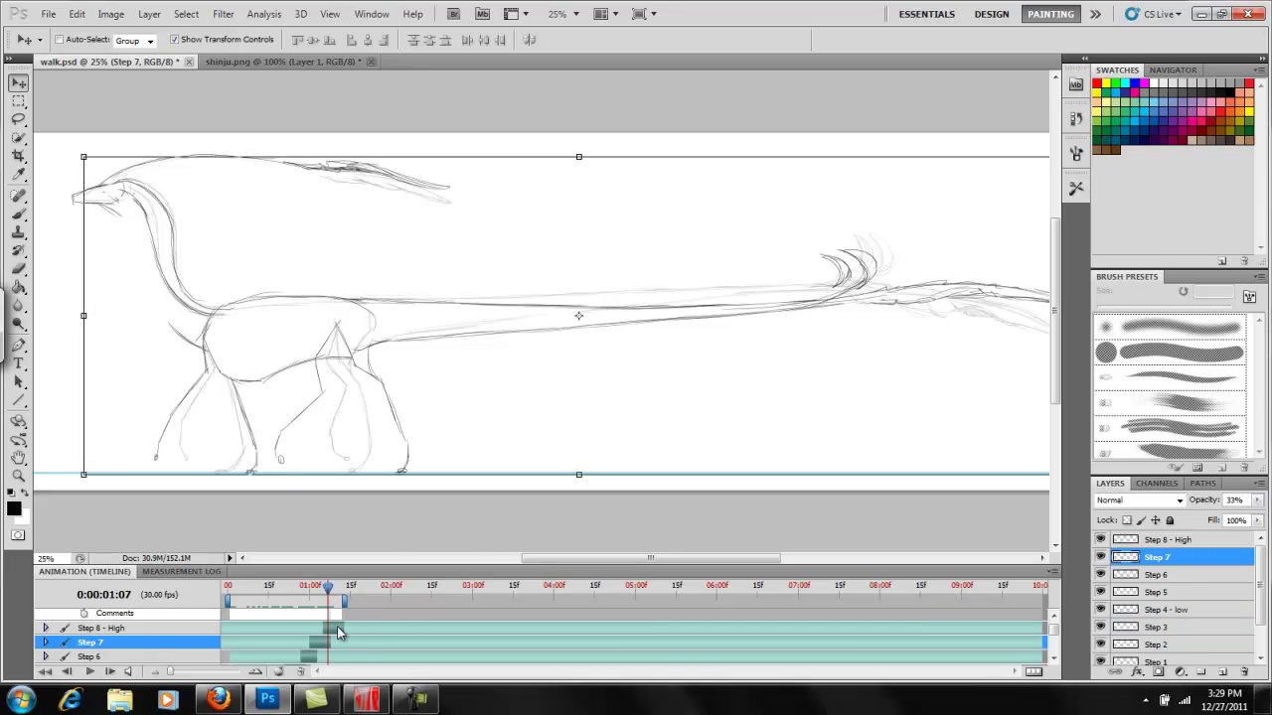
click(337, 629)
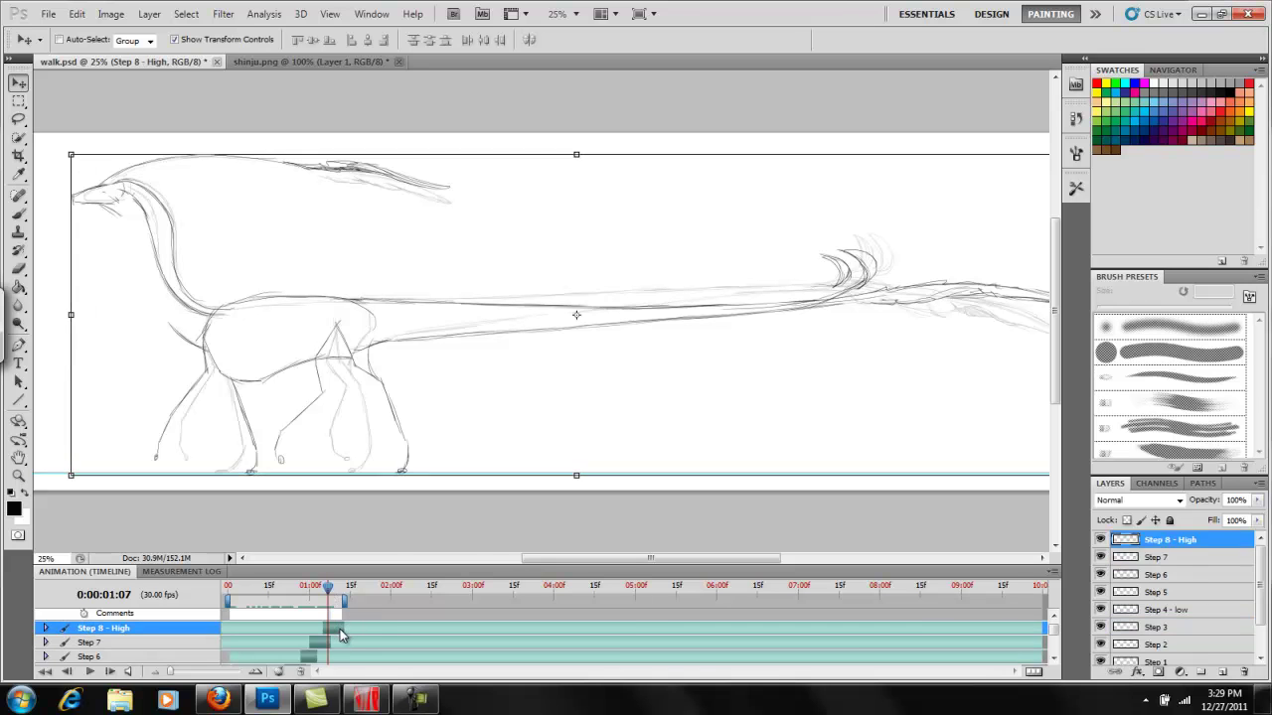
click(1257, 500)
mouse_move(1252, 517)
mouse_down()
mouse_move(1201, 517)
mouse_move(1254, 517)
mouse_up()
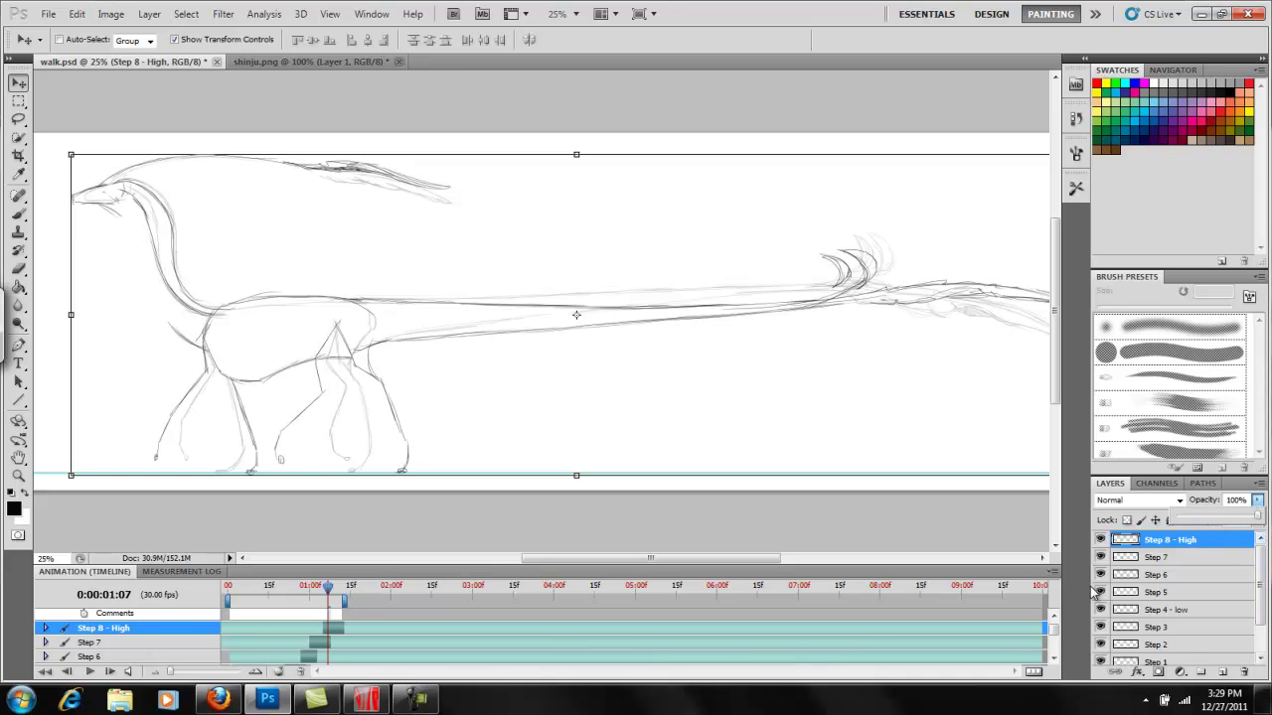
click(1057, 657)
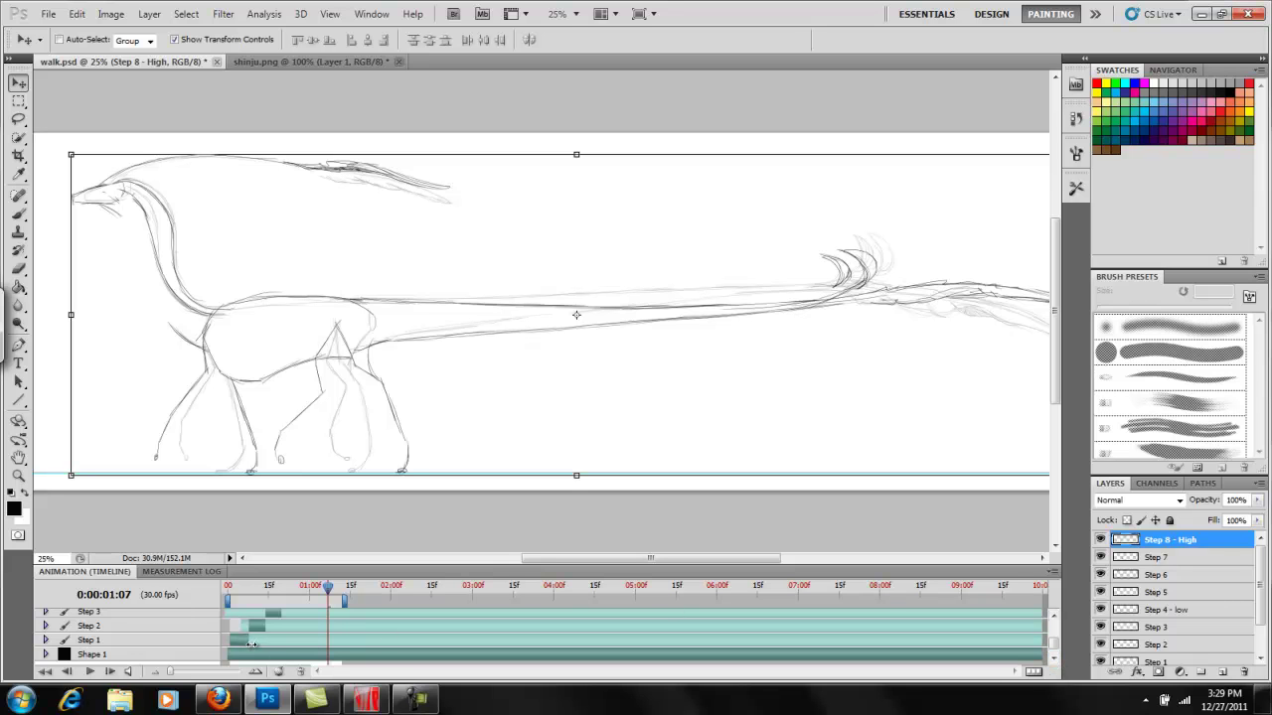
Step: Shift the Step 1 clip to the current time and the Step 7 clip near it
drag(249, 644, 340, 644)
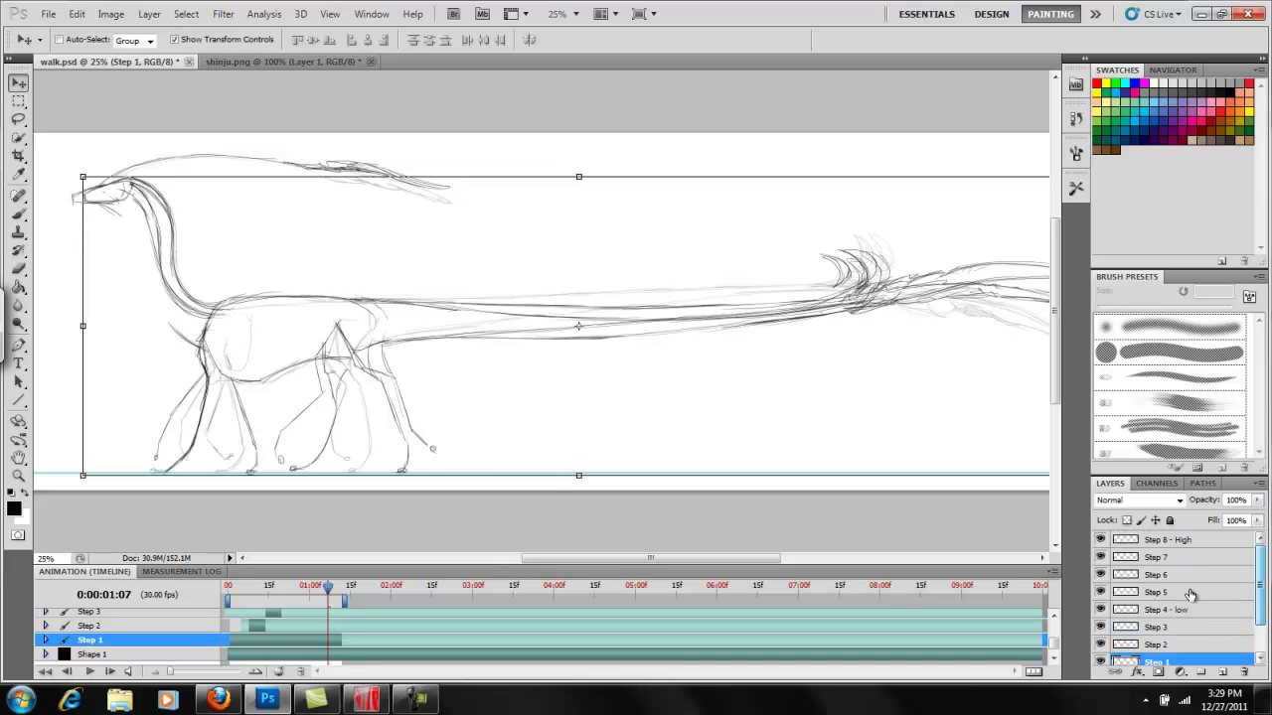
click(1056, 618)
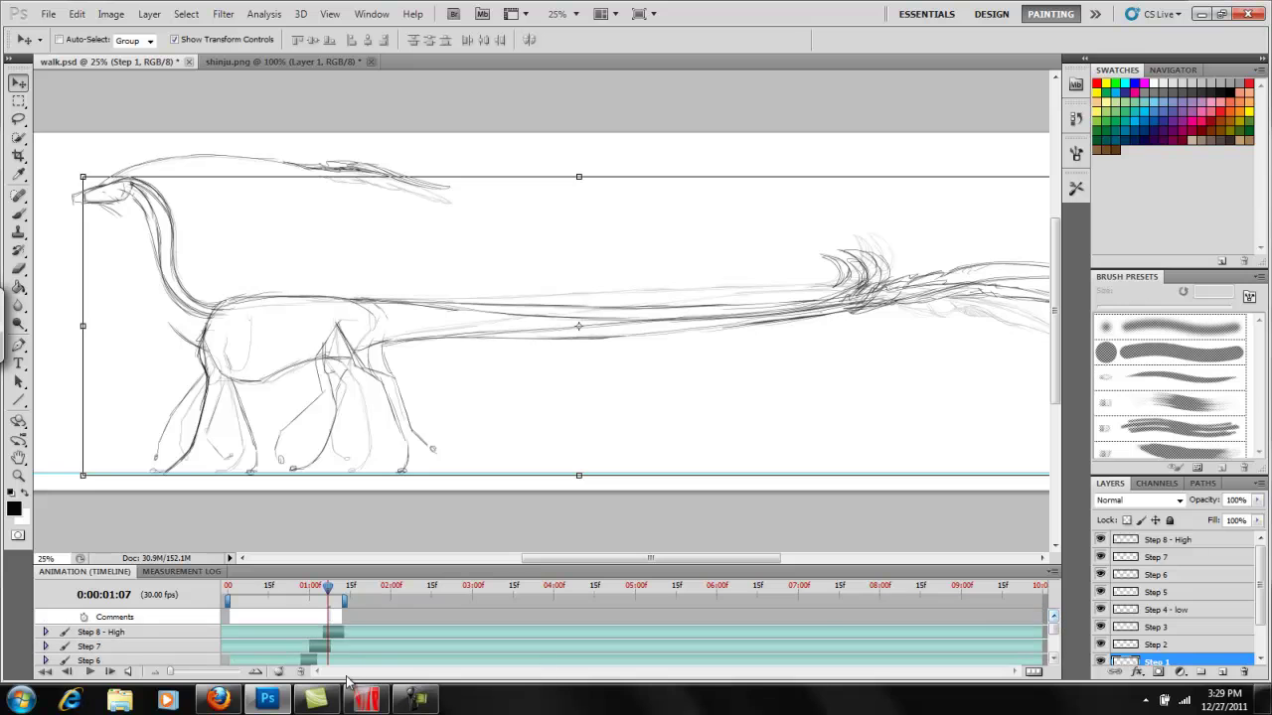
drag(332, 646, 320, 646)
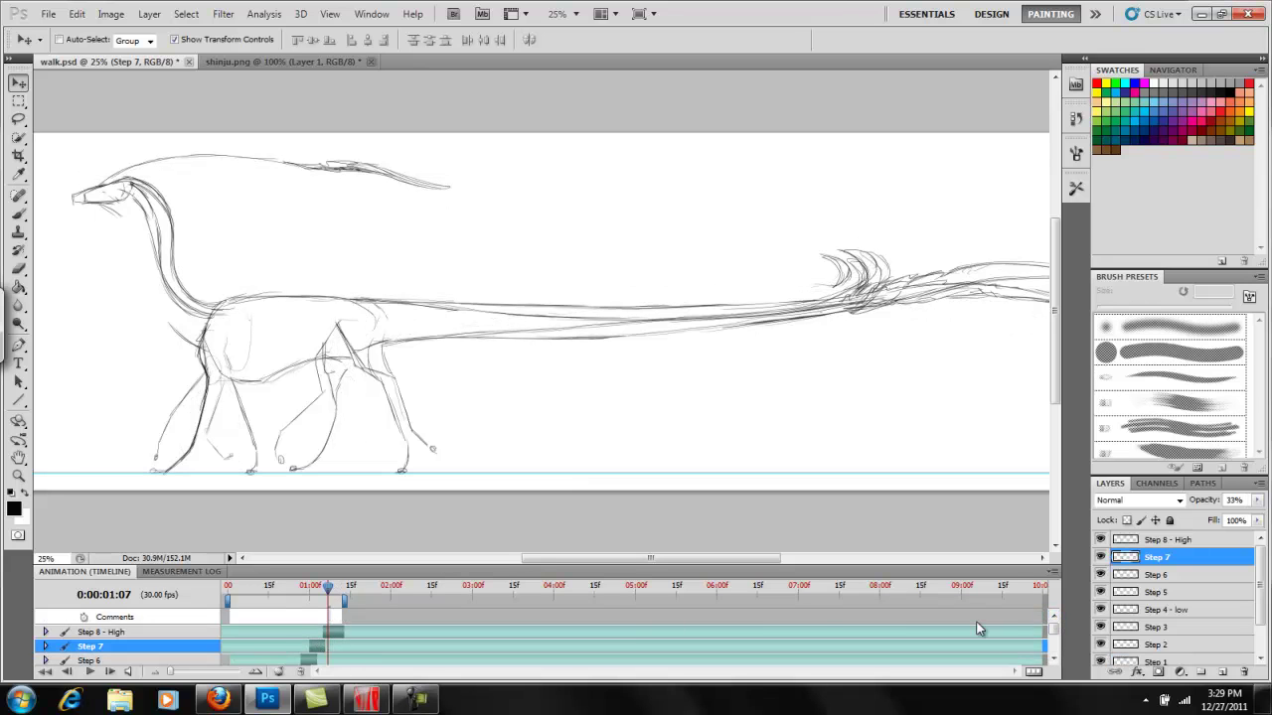
click(1055, 661)
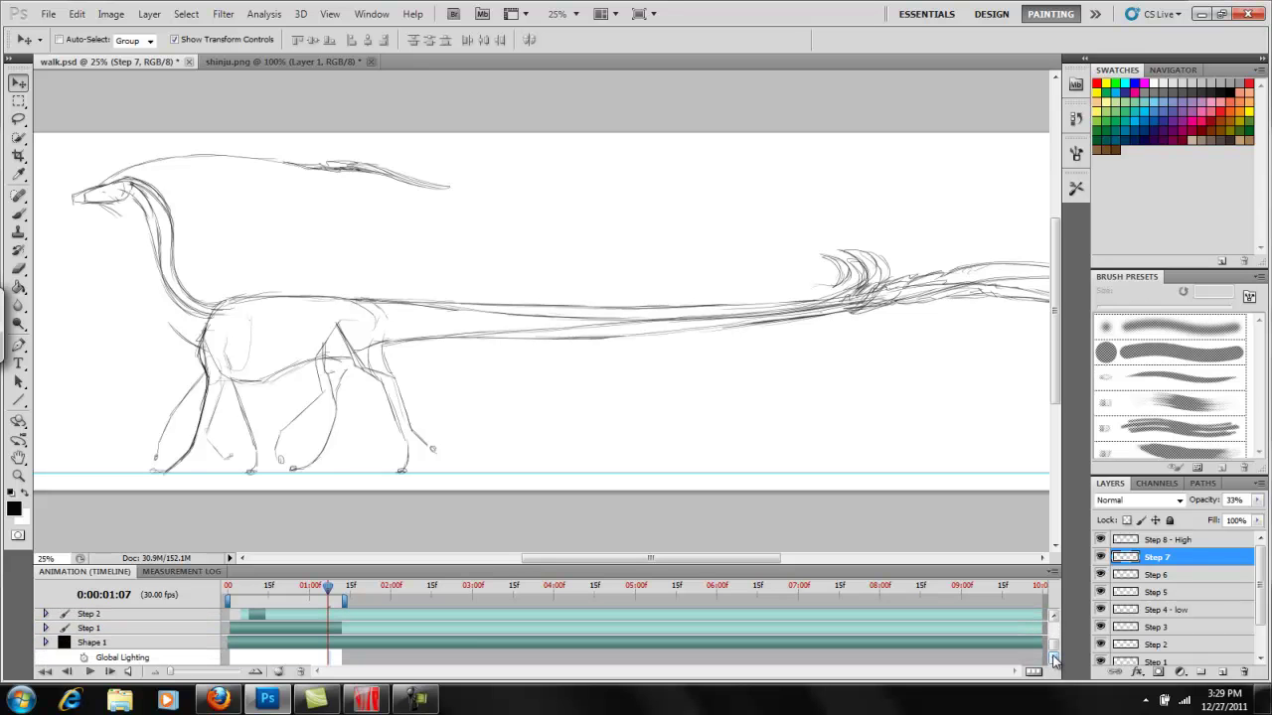
Step: Fade the Step 8 - High layer to 25% opacity
click(1177, 543)
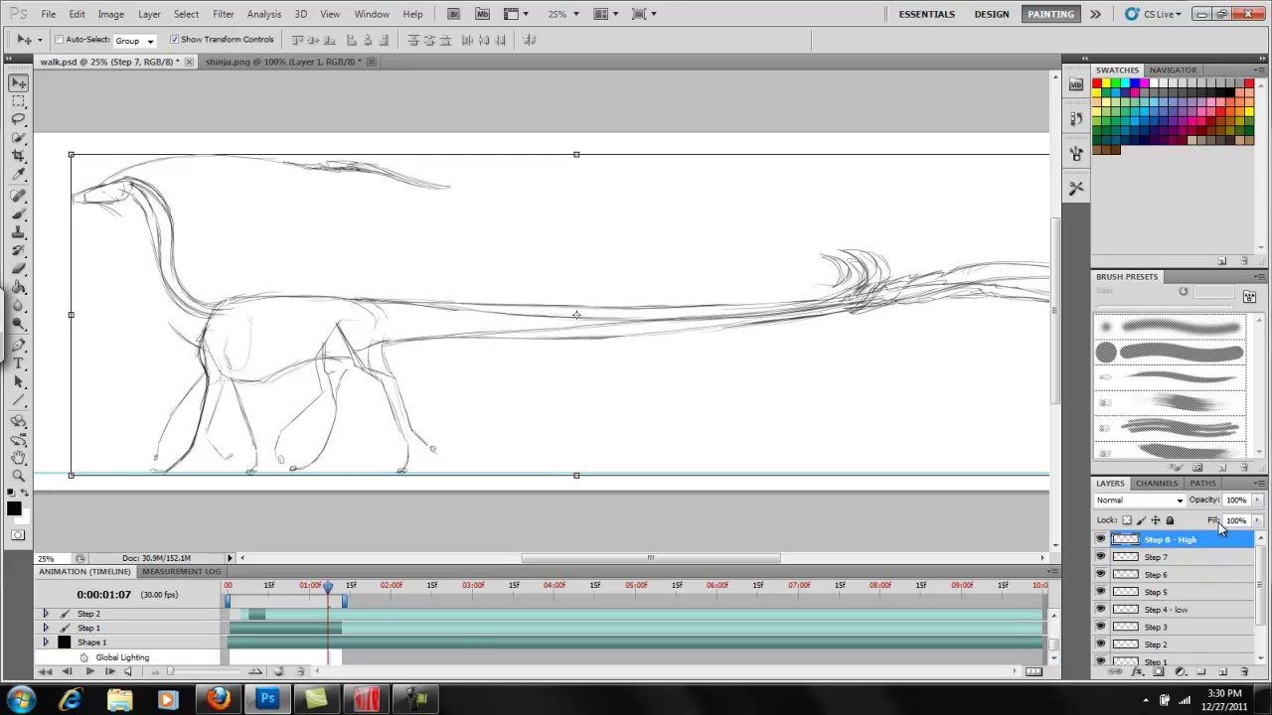
click(1257, 500)
drag(1245, 520, 1200, 527)
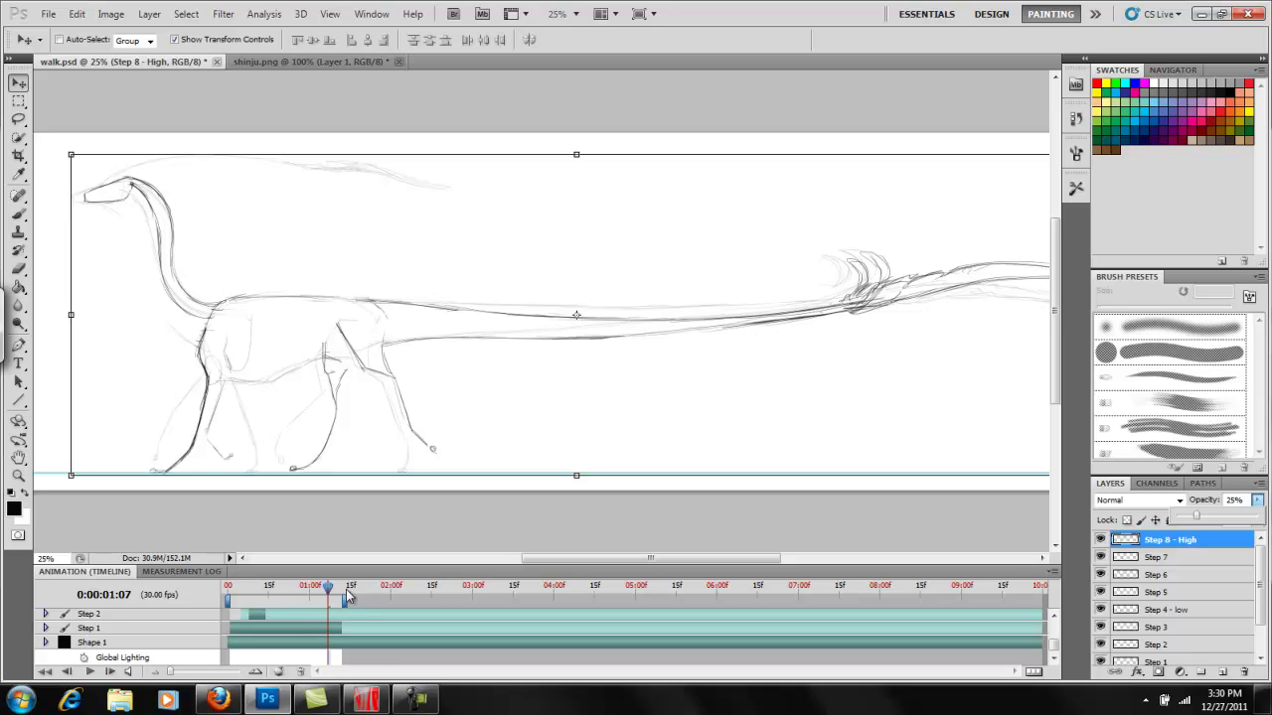
drag(1263, 583, 1263, 608)
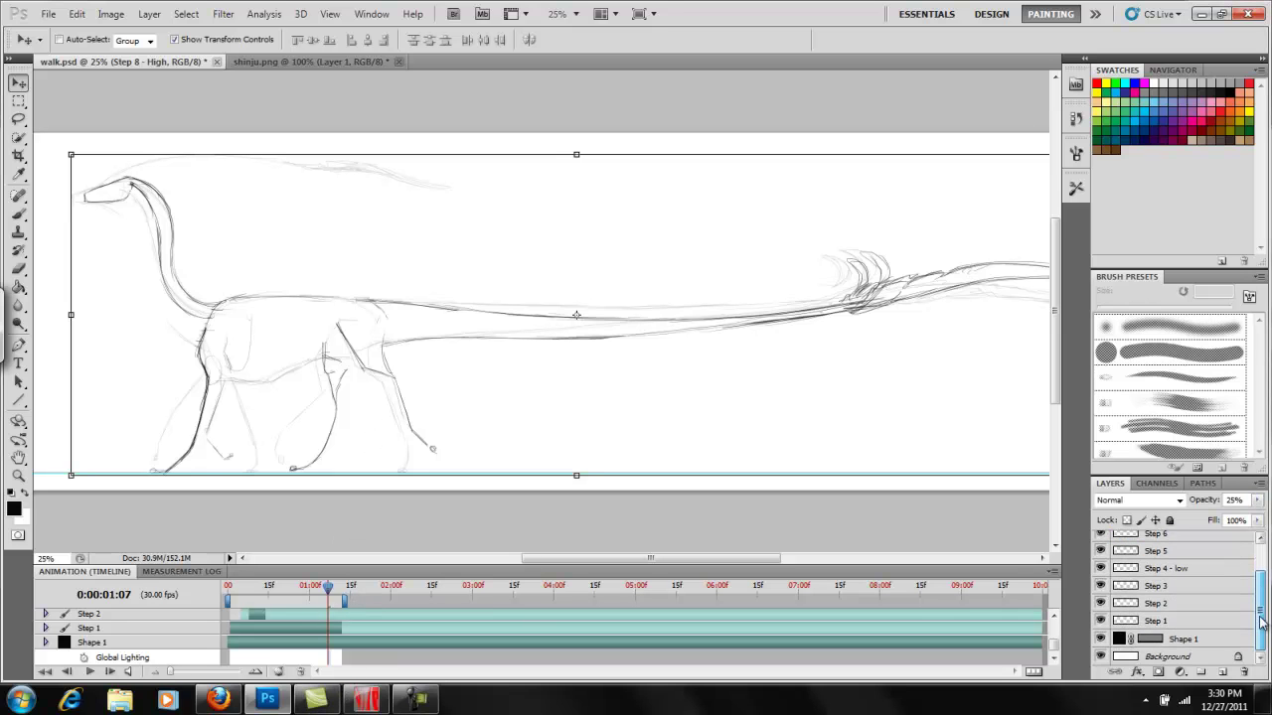
click(1156, 621)
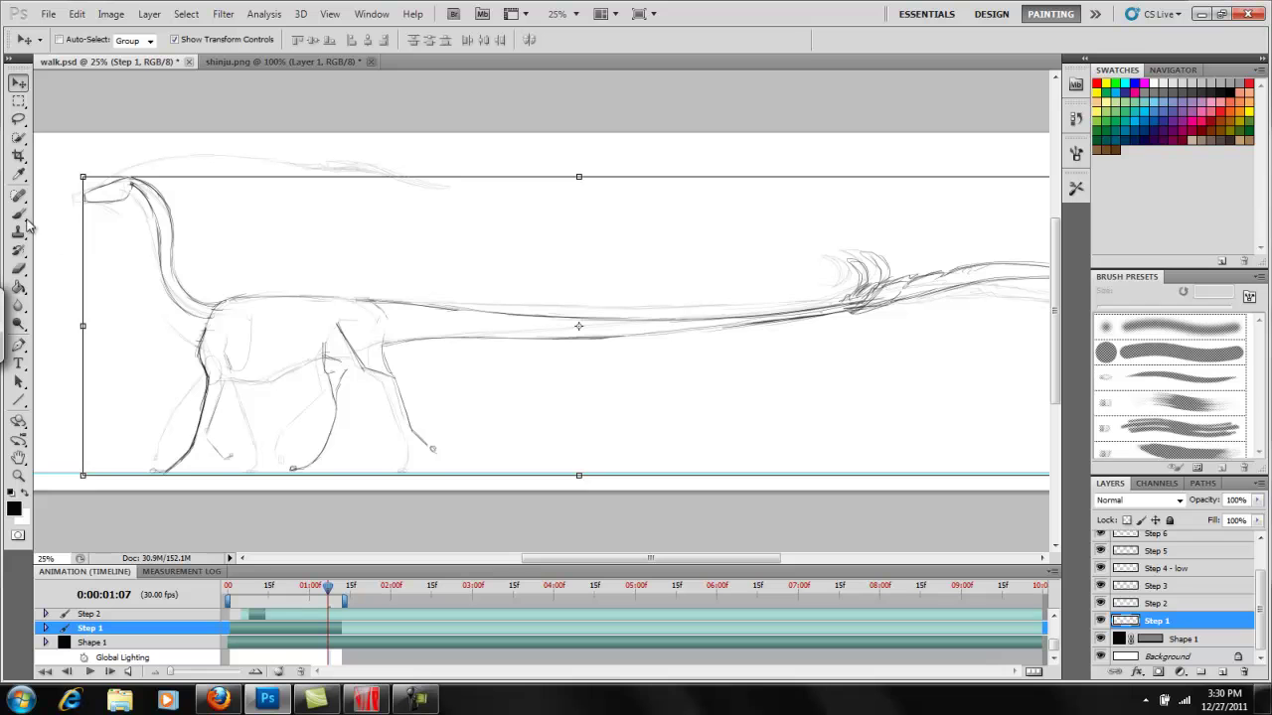
Step: Darken the top contour of the Step 1 head with a thin 2 px brush line
key(b)
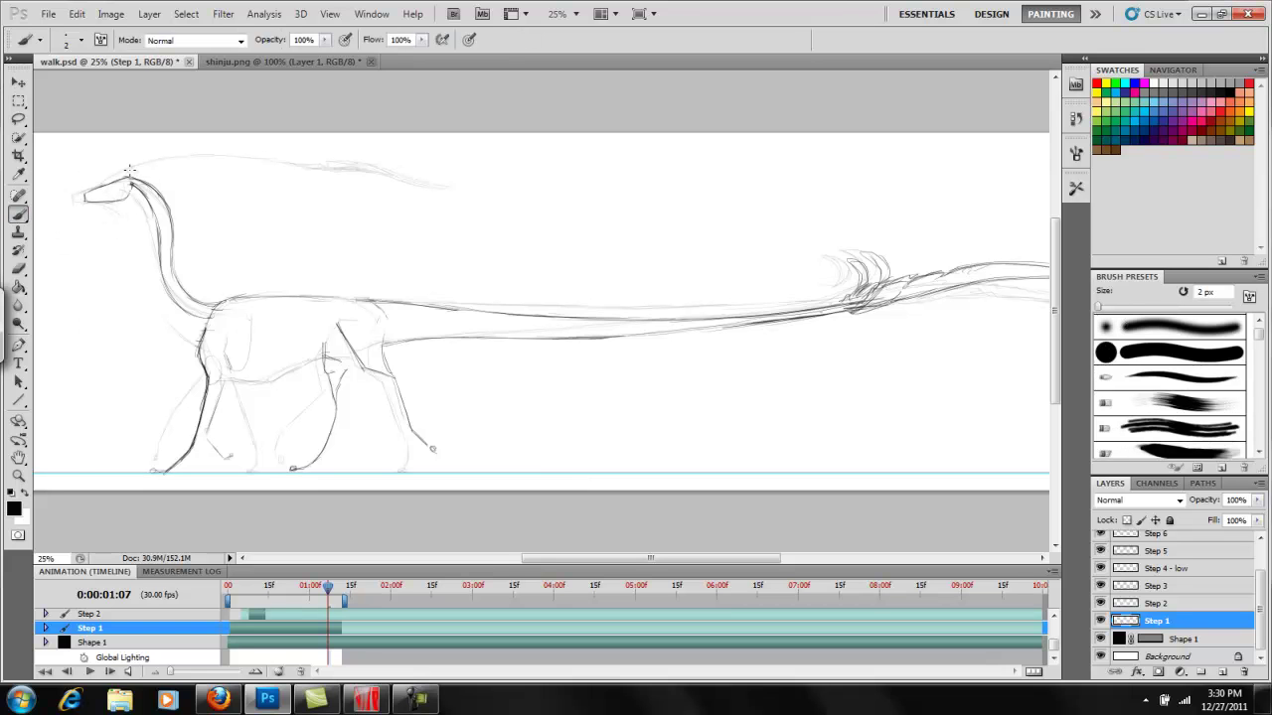
mouse_move(99, 185)
mouse_down()
mouse_move(228, 156)
mouse_move(218, 161)
mouse_move(303, 170)
mouse_move(239, 159)
mouse_up()
click(18, 269)
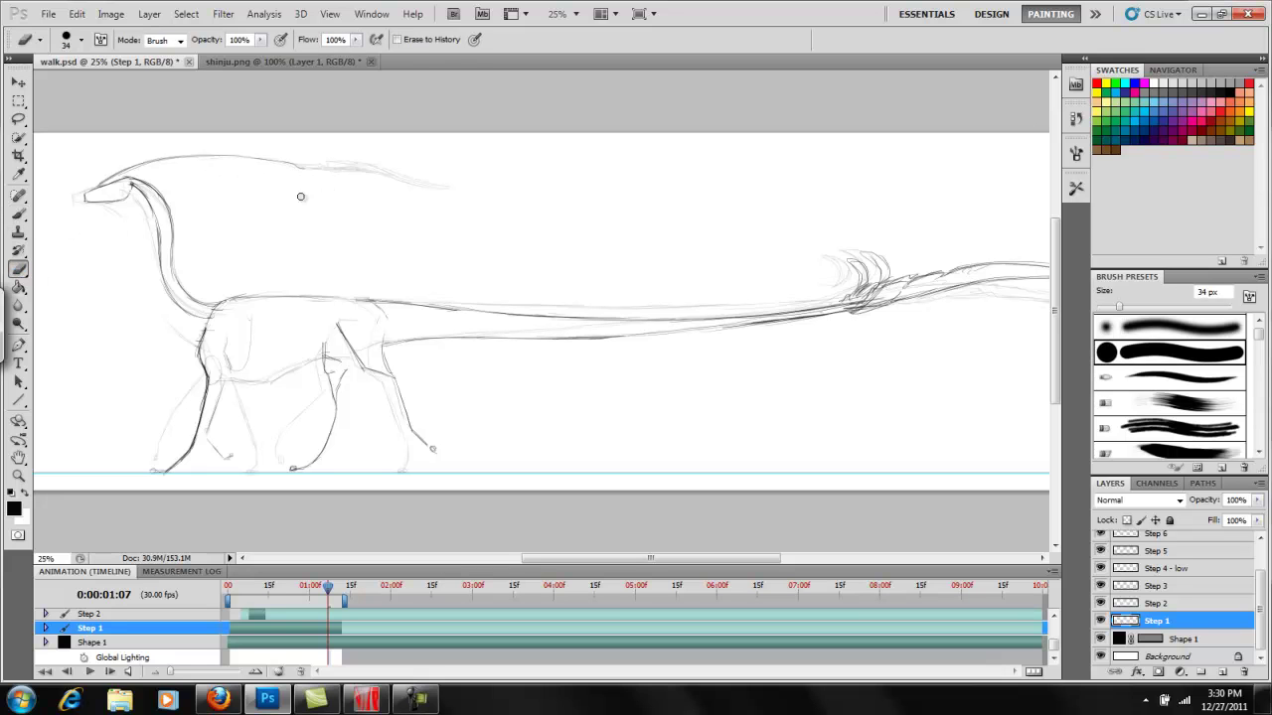
click(20, 213)
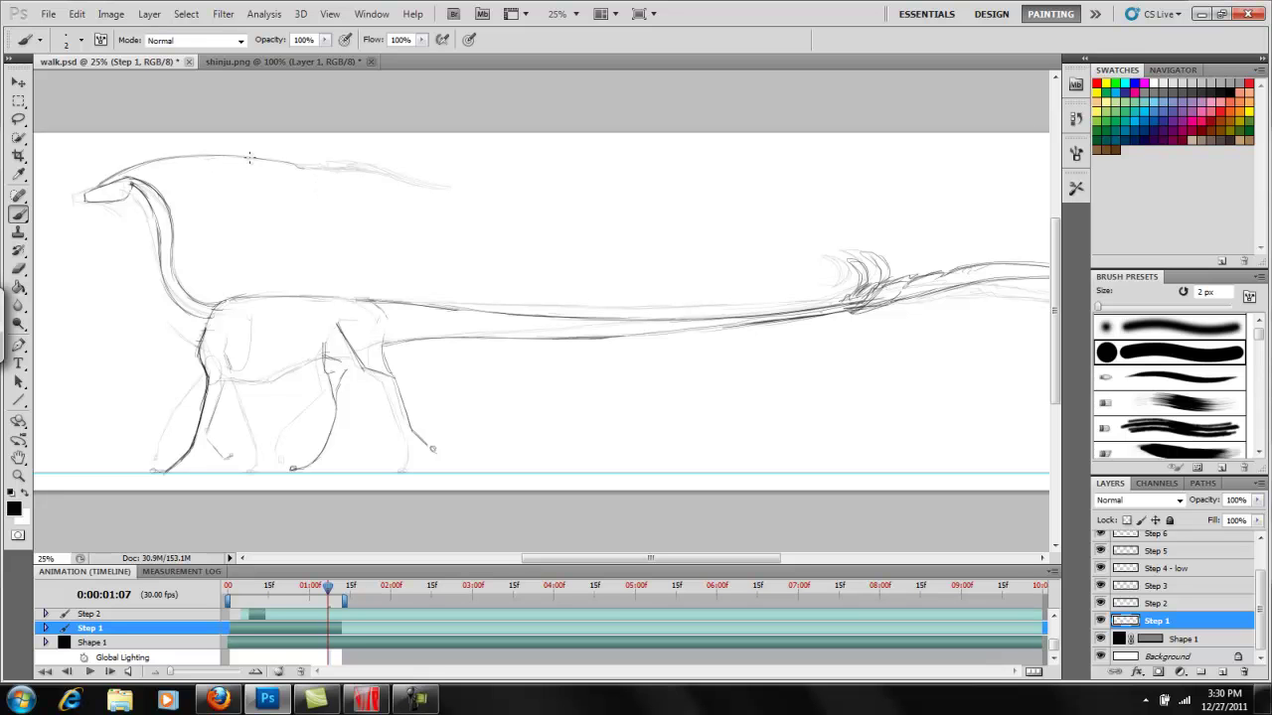
drag(249, 157, 337, 171)
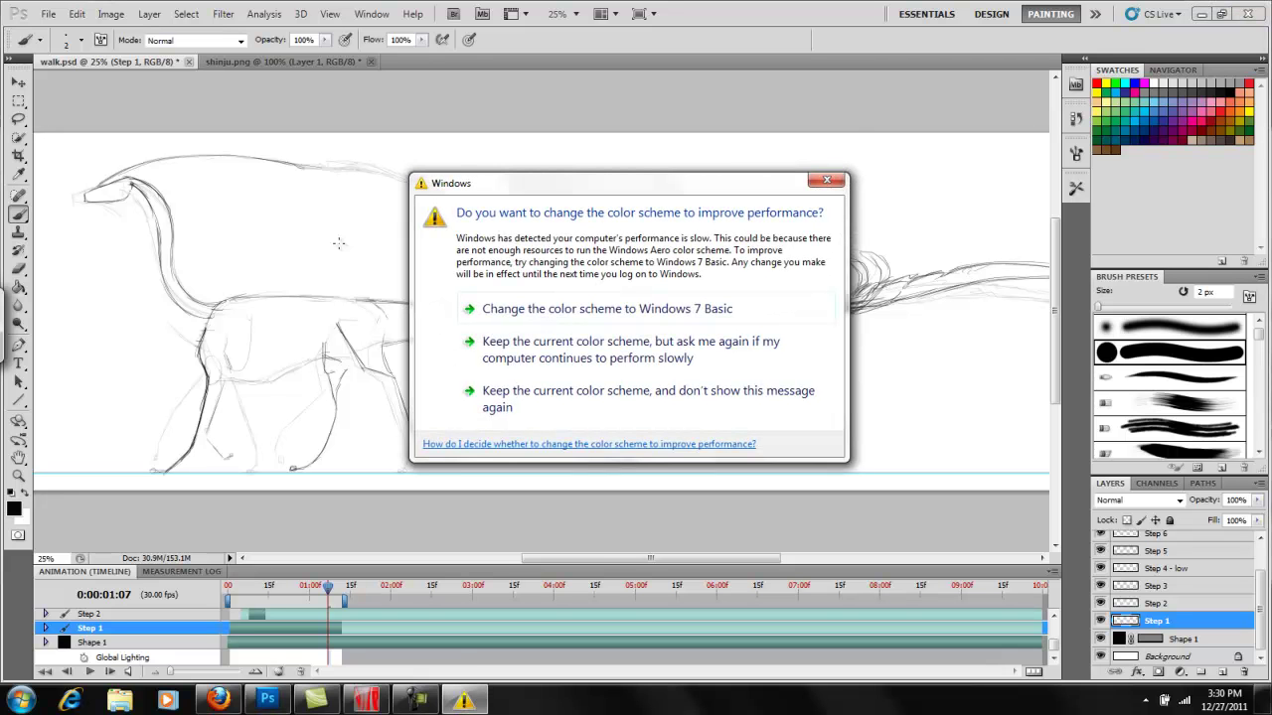
click(831, 184)
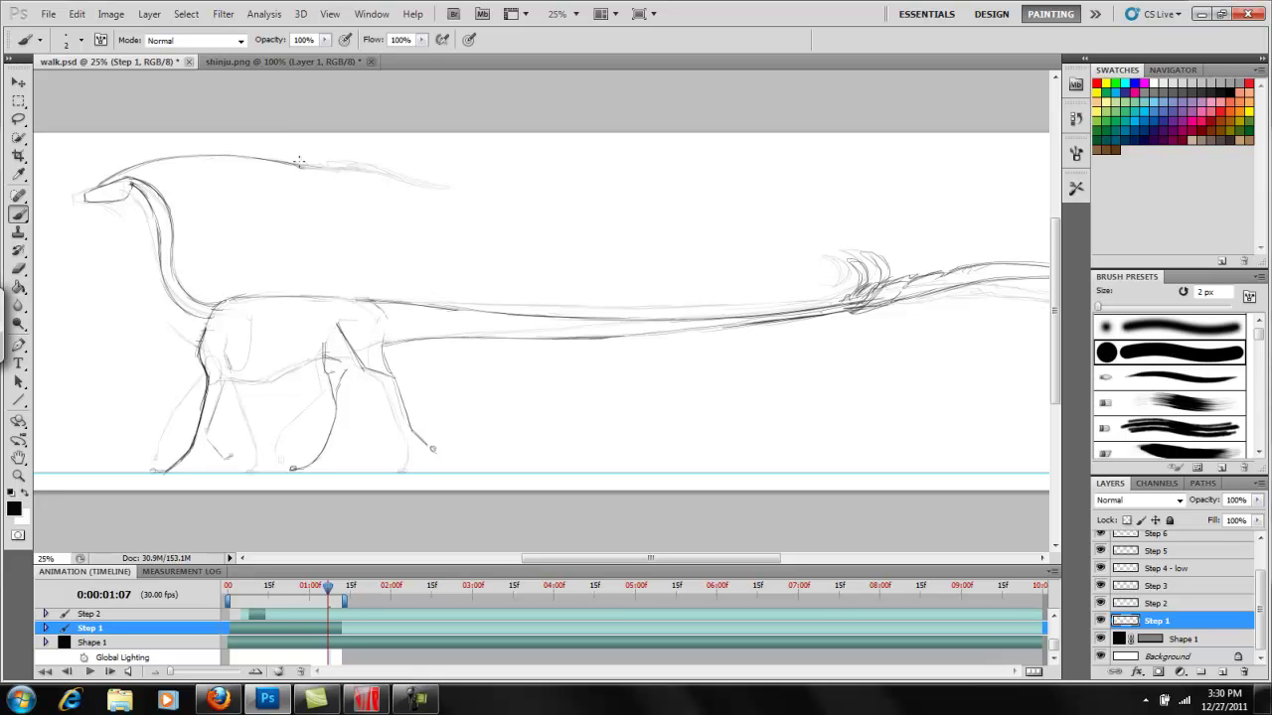
Step: Extend the thin crest line rightward along the head to sketch the tapered antenna
mouse_move(330, 167)
mouse_down()
mouse_move(295, 165)
mouse_move(466, 180)
mouse_move(428, 183)
mouse_up()
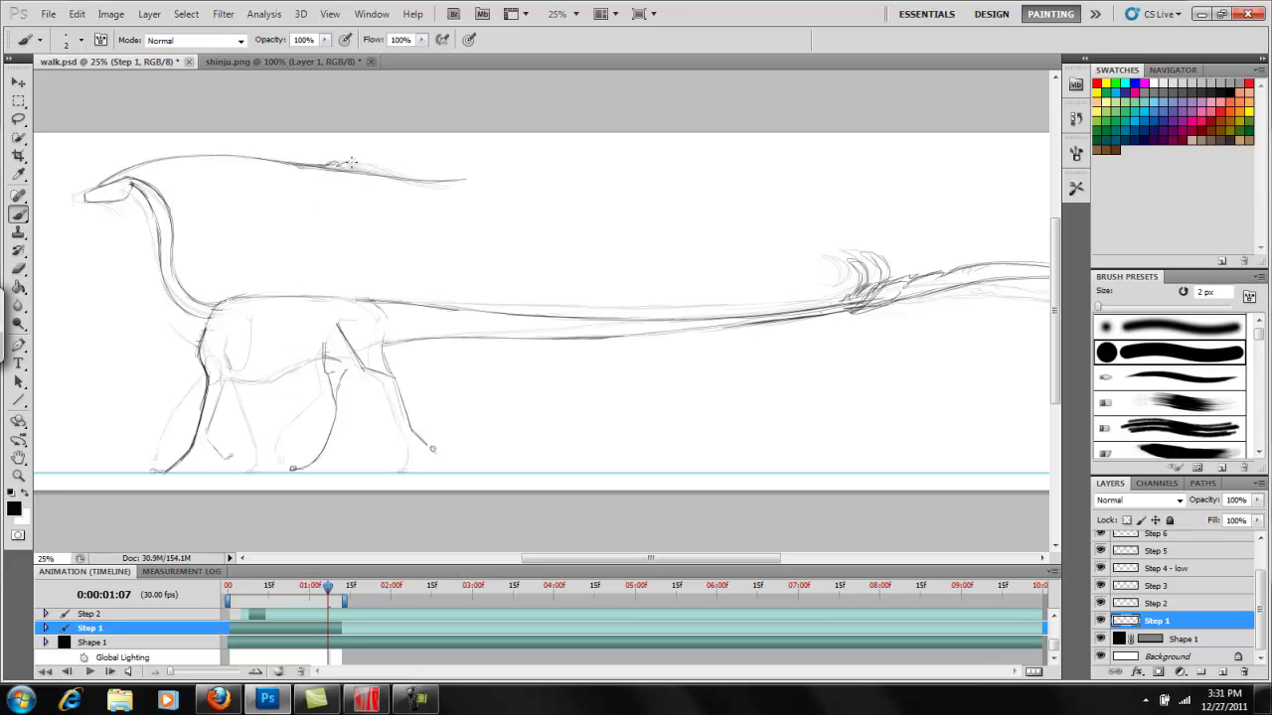
mouse_move(407, 167)
mouse_down()
mouse_move(467, 174)
mouse_move(367, 164)
mouse_up()
drag(547, 560, 568, 560)
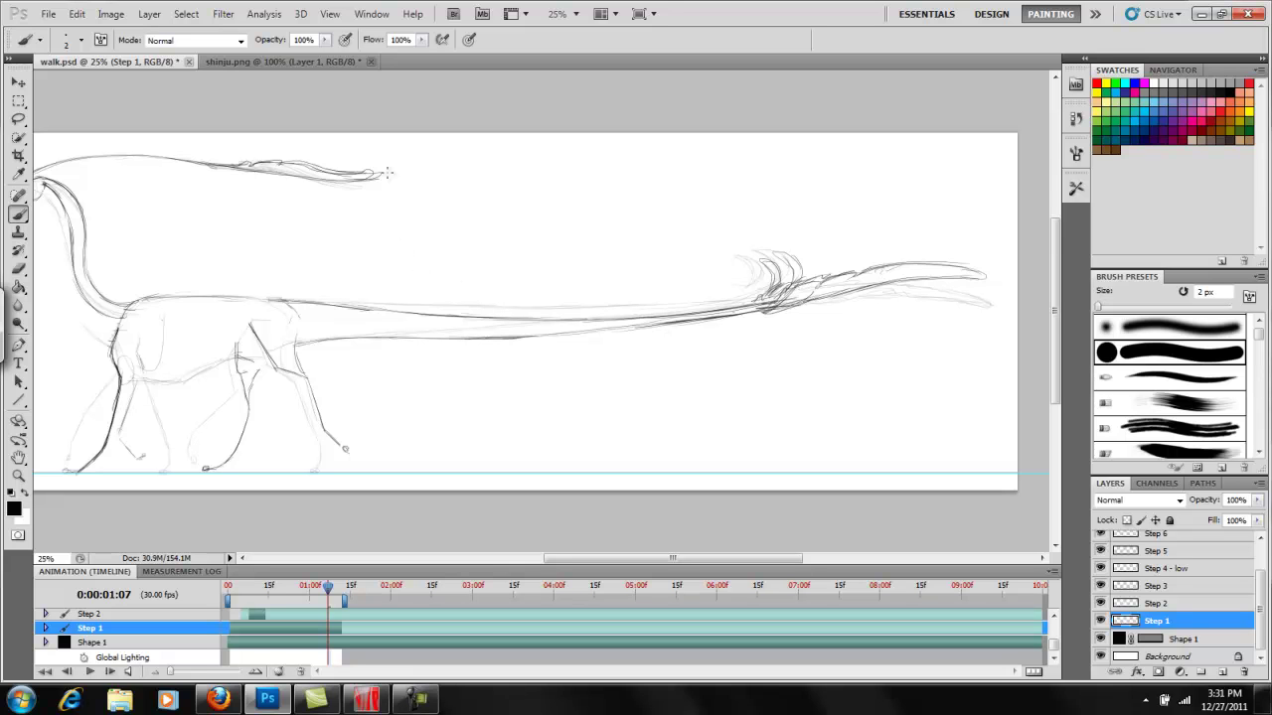
drag(571, 562, 534, 564)
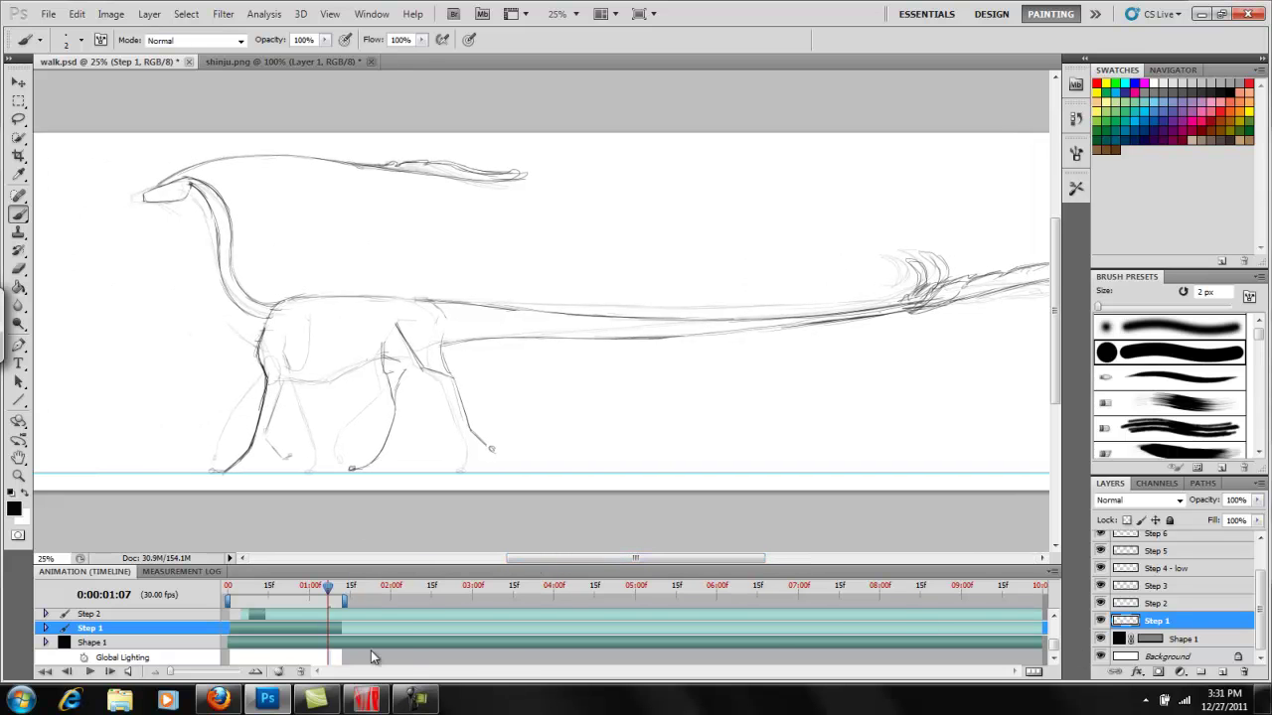
mouse_move(329, 590)
mouse_down()
mouse_move(232, 590)
mouse_move(345, 599)
mouse_move(329, 591)
mouse_up()
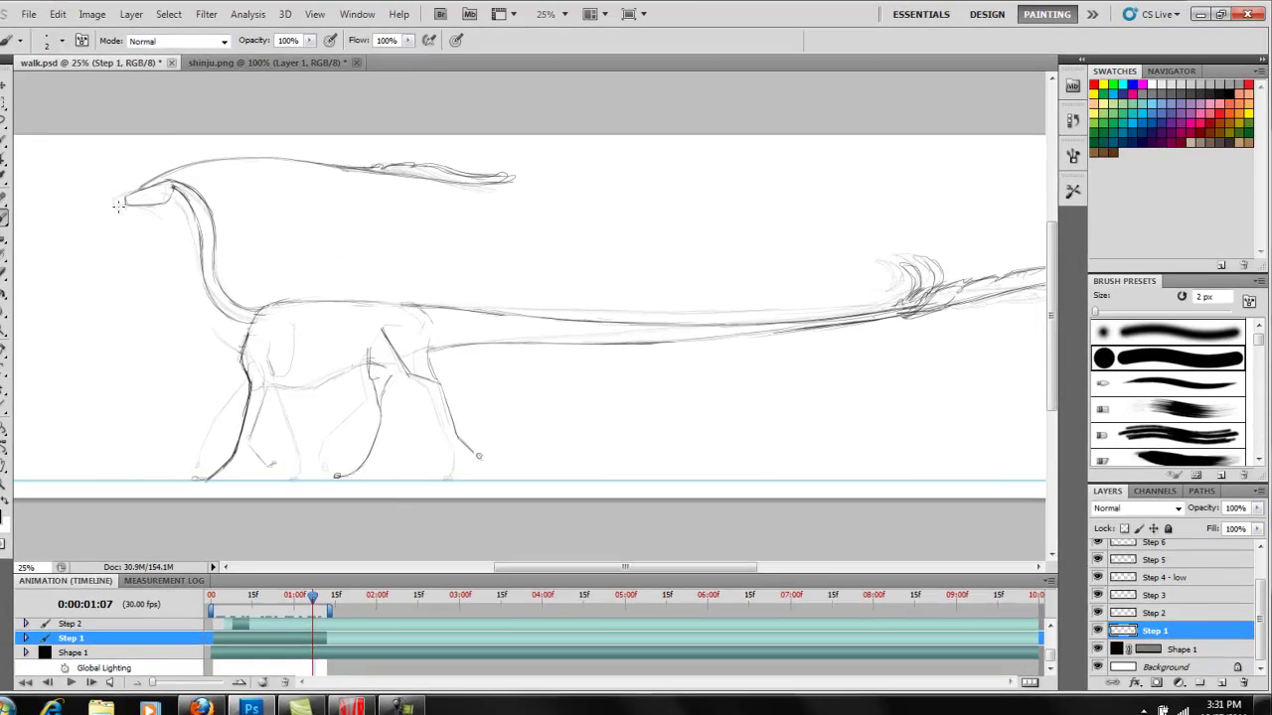
Step: Lasso the redrawn antenna and rotate it slightly with Free Transform
key(l)
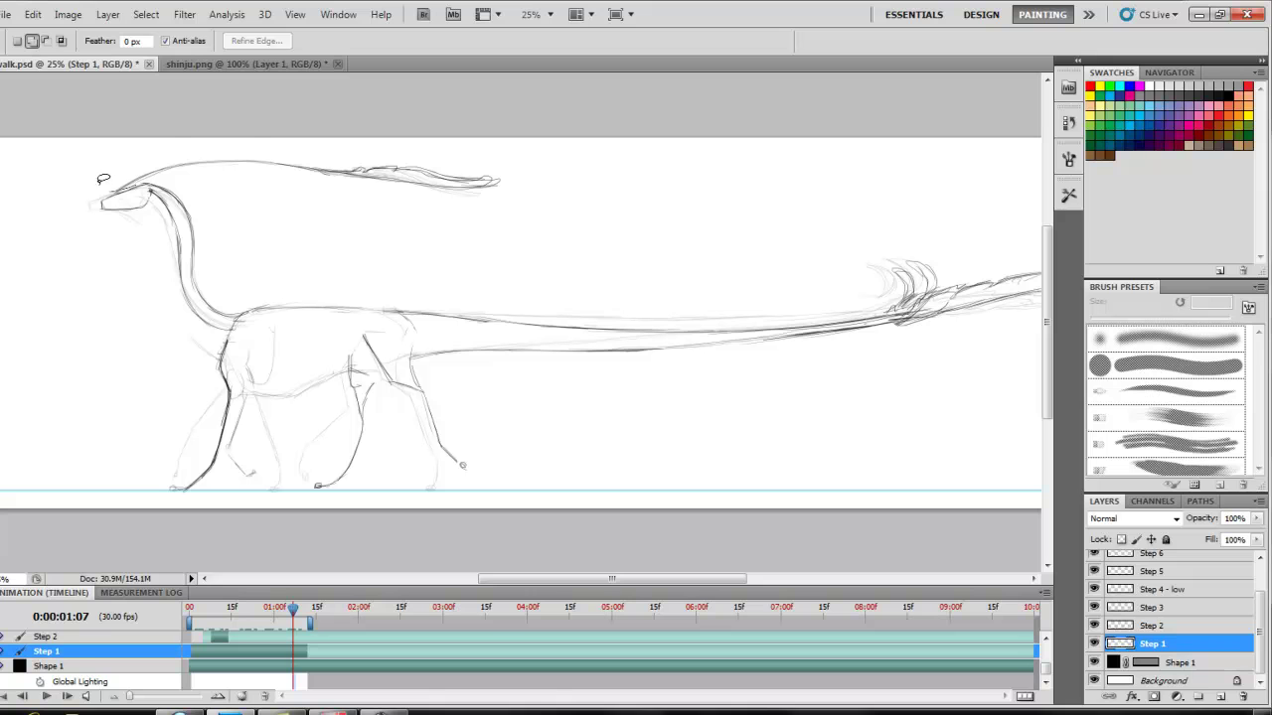
mouse_move(101, 187)
mouse_down()
mouse_move(231, 133)
mouse_move(495, 219)
mouse_move(328, 203)
mouse_move(204, 171)
mouse_move(101, 185)
mouse_up()
key(ctrl+t)
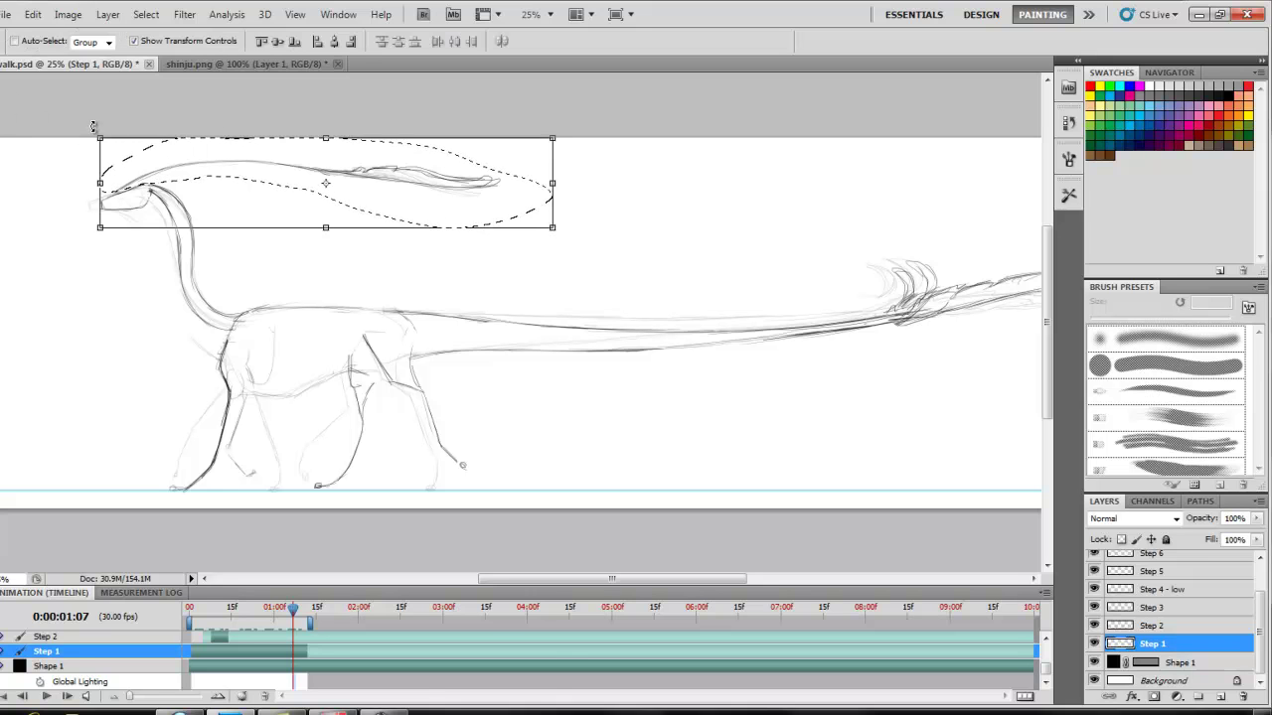
drag(88, 124, 101, 127)
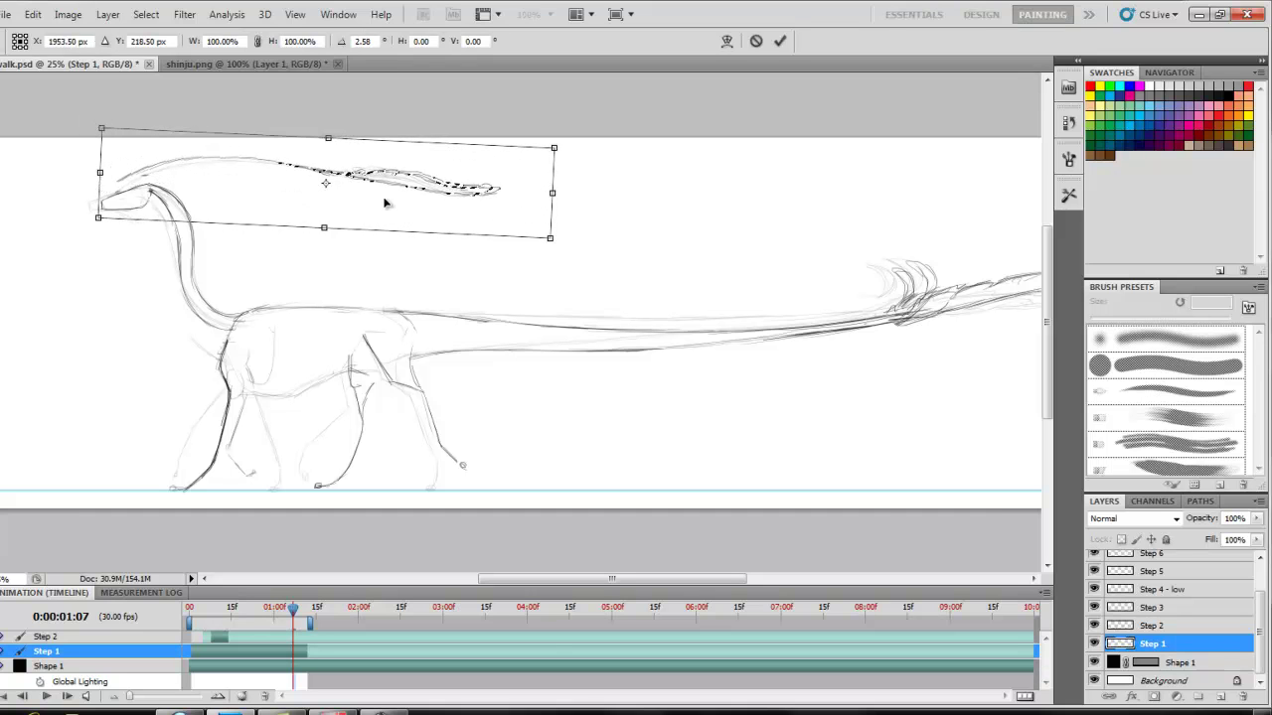
Step: Nudge the antenna down and right, rotate it to about 3.25°, and commit
key(Down)
key(Down)
key(Down)
key(Down)
key(Down)
key(Down)
key(Down)
key(Down)
key(Down)
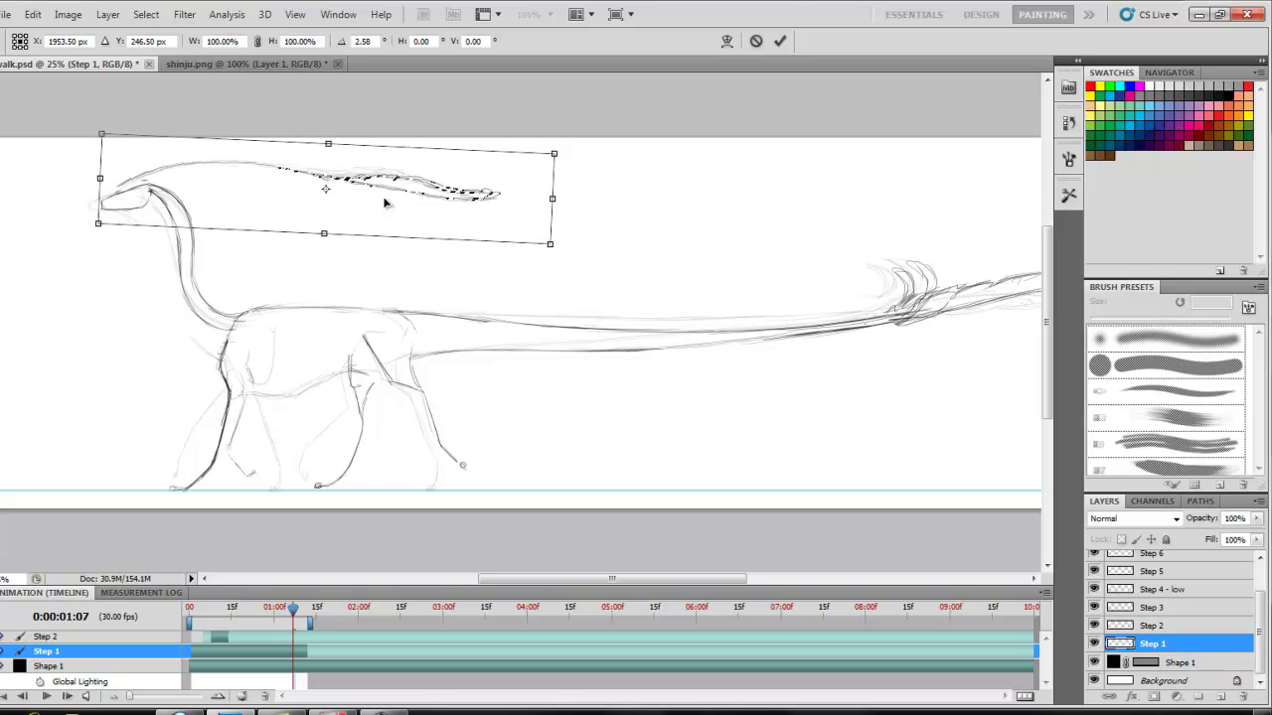
key(Right)
key(Right)
key(Right)
key(Right)
key(Right)
key(Right)
key(Right)
key(Right)
key(Right)
key(Right)
key(Right)
key(Right)
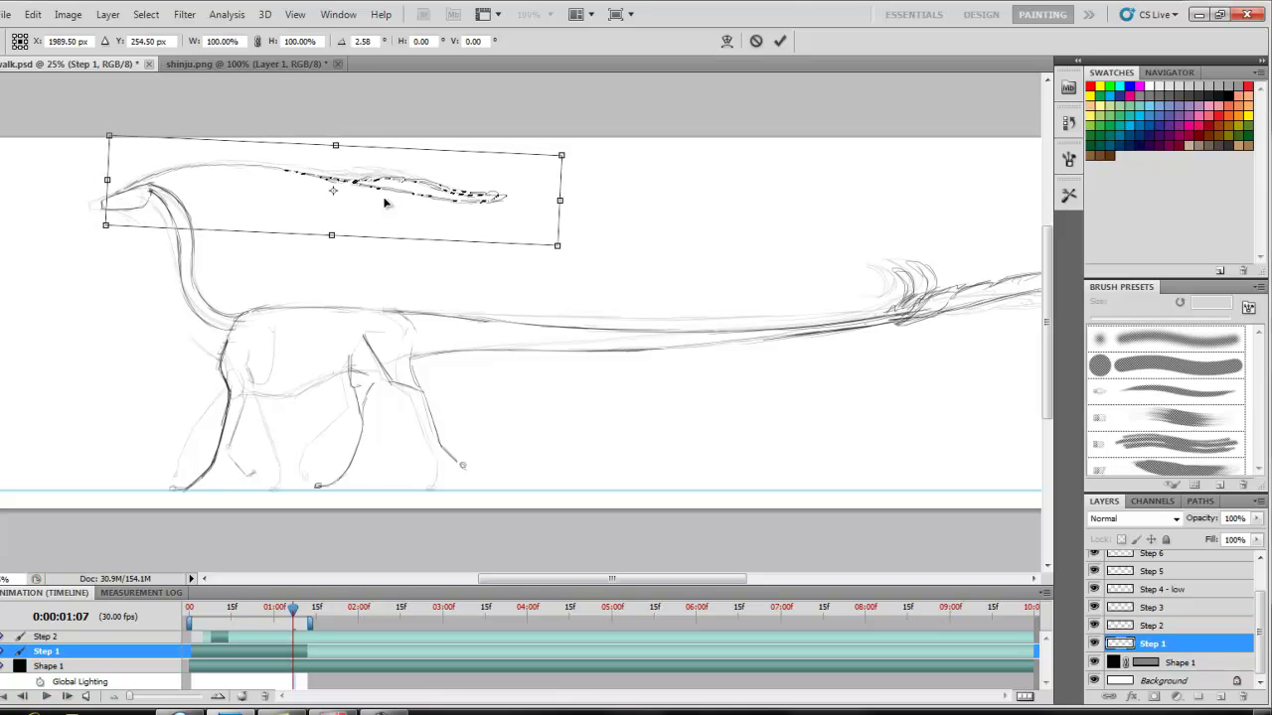
key(Right)
key(Right)
key(Right)
key(Right)
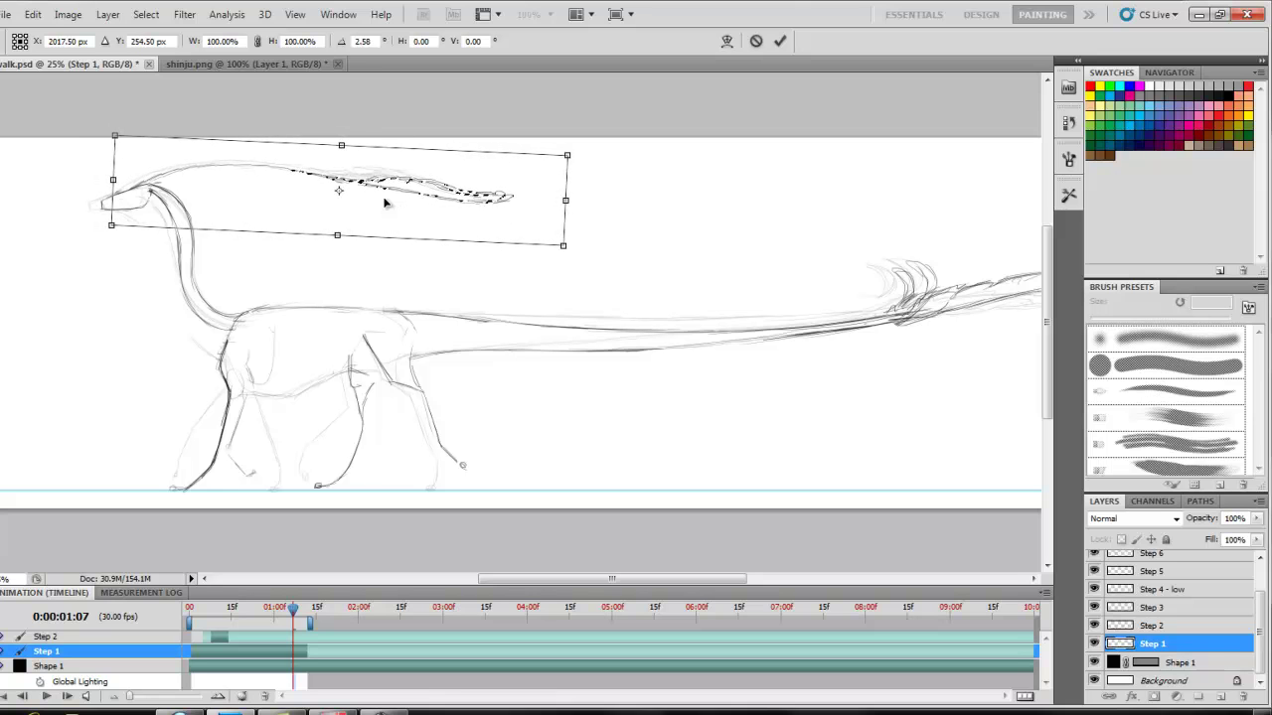
key(Up)
key(Left)
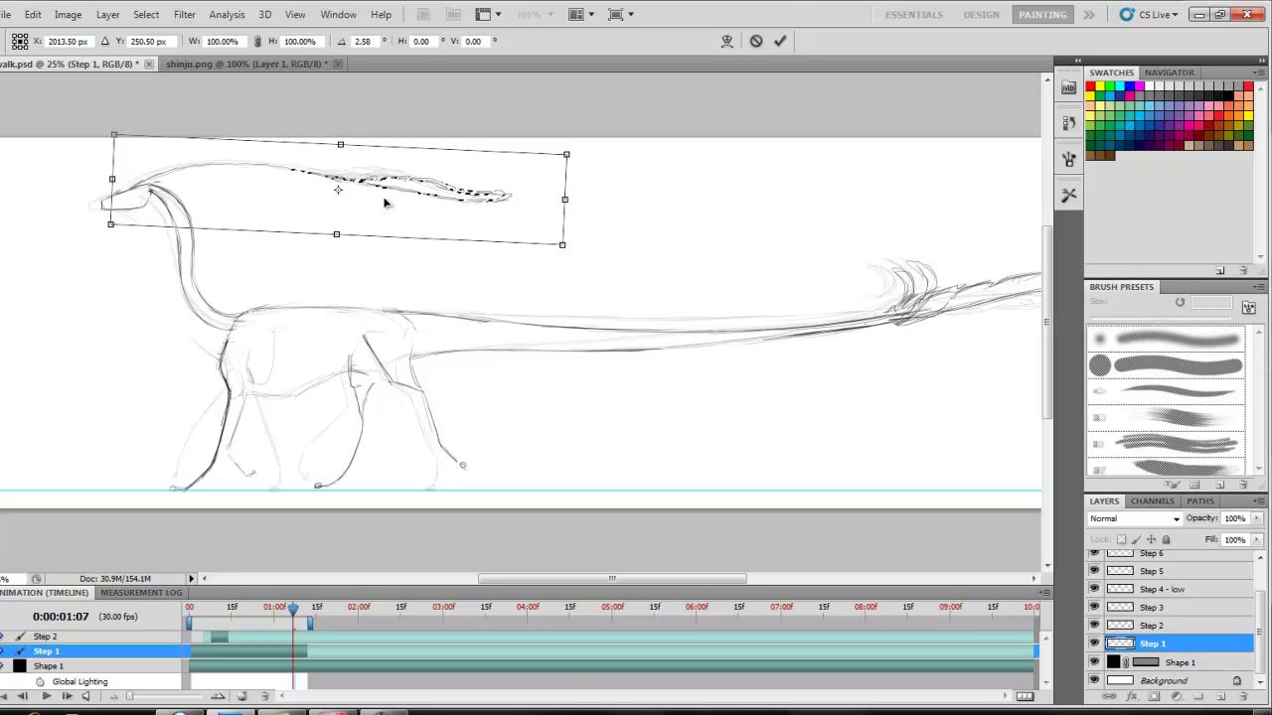
drag(105, 125, 103, 127)
key(Down)
key(Down)
key(Down)
key(Down)
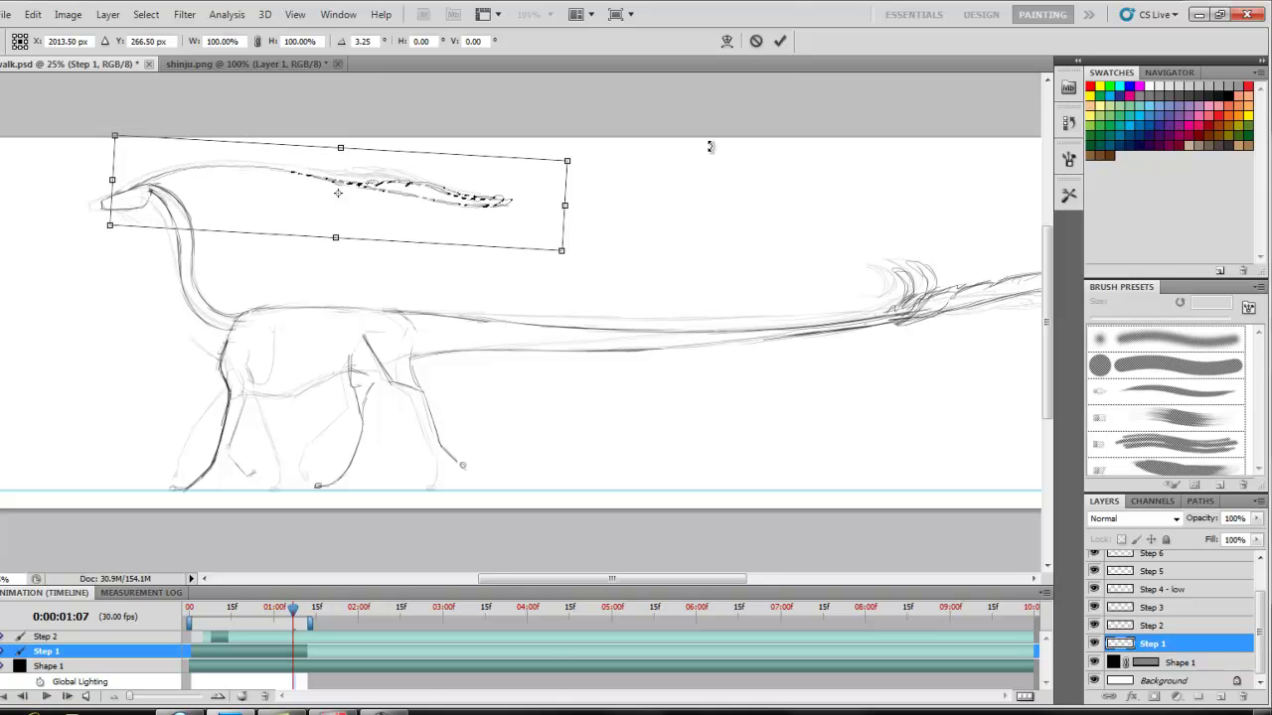
click(780, 41)
Step: Deselect the antenna and redraw its tip as a darker thin line
click(145, 15)
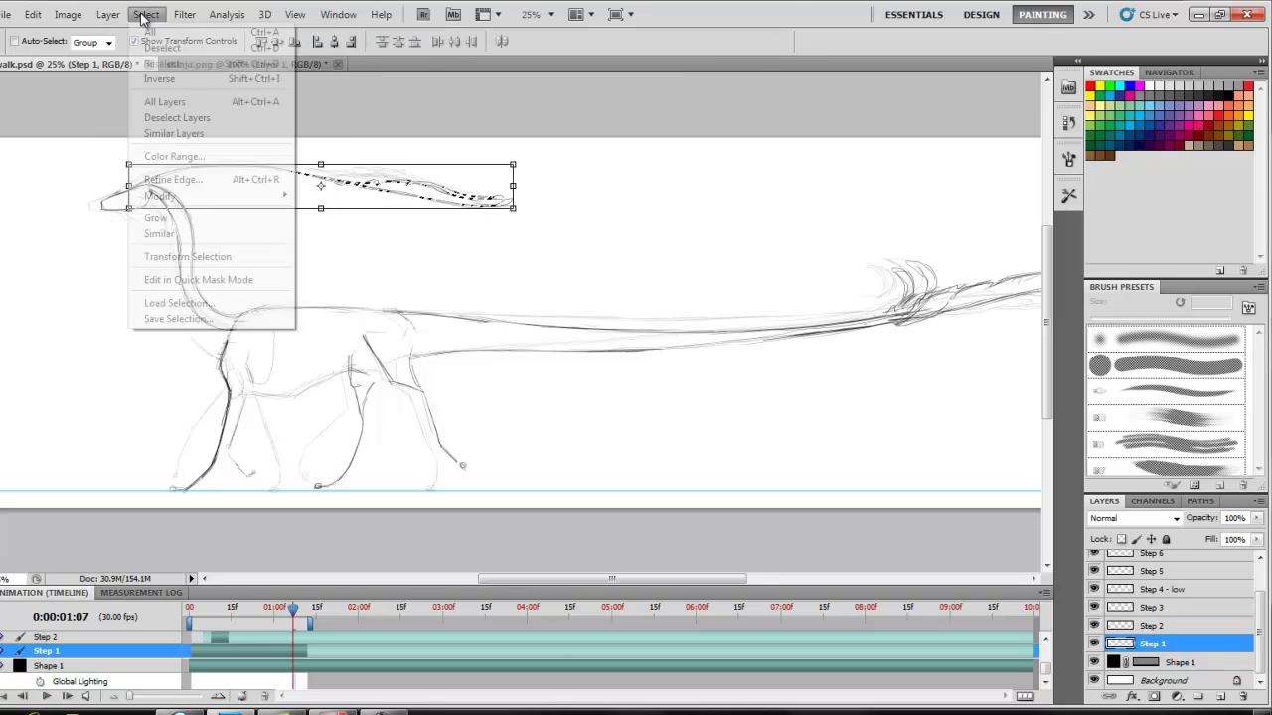
click(157, 46)
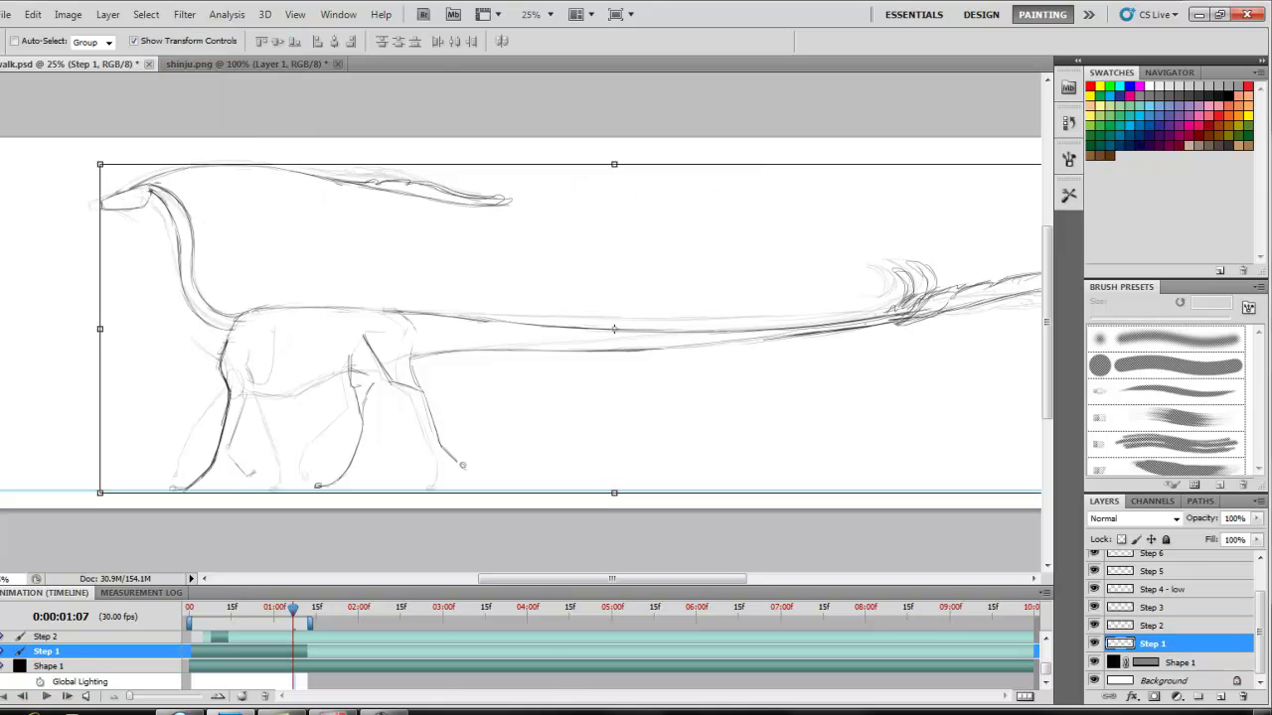
key(b)
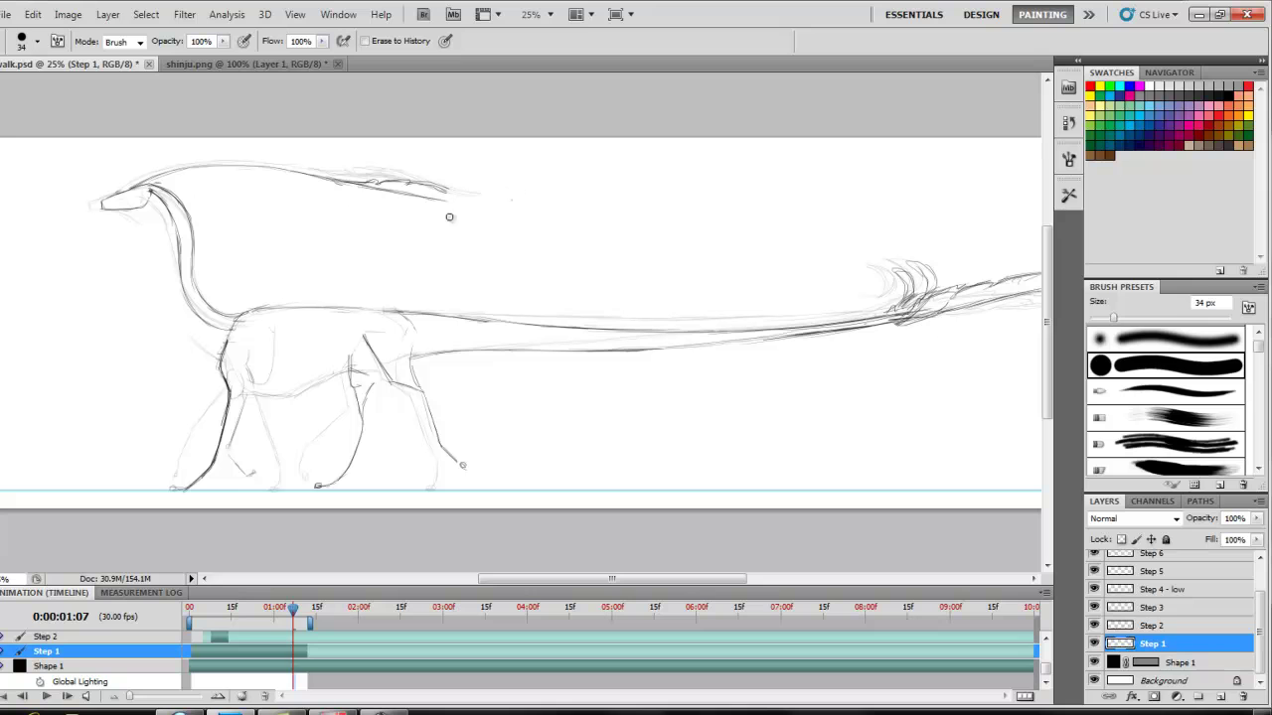
key(b)
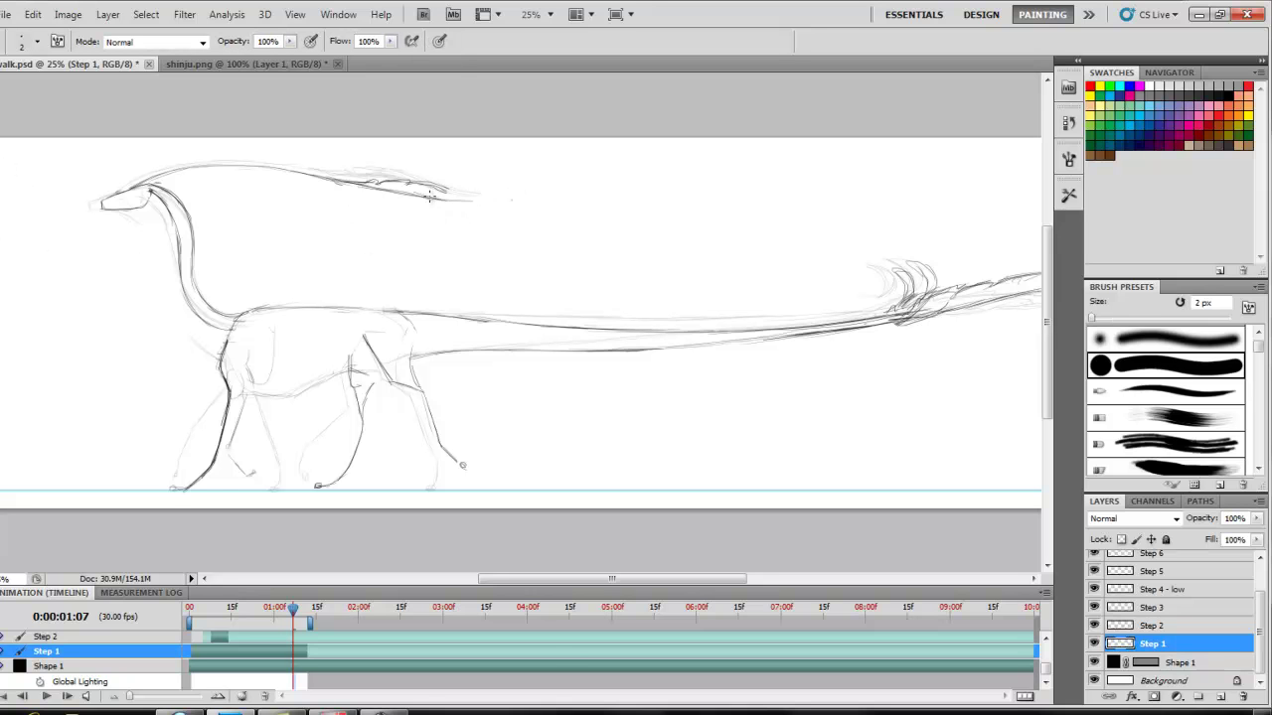
drag(430, 196, 481, 196)
key(e)
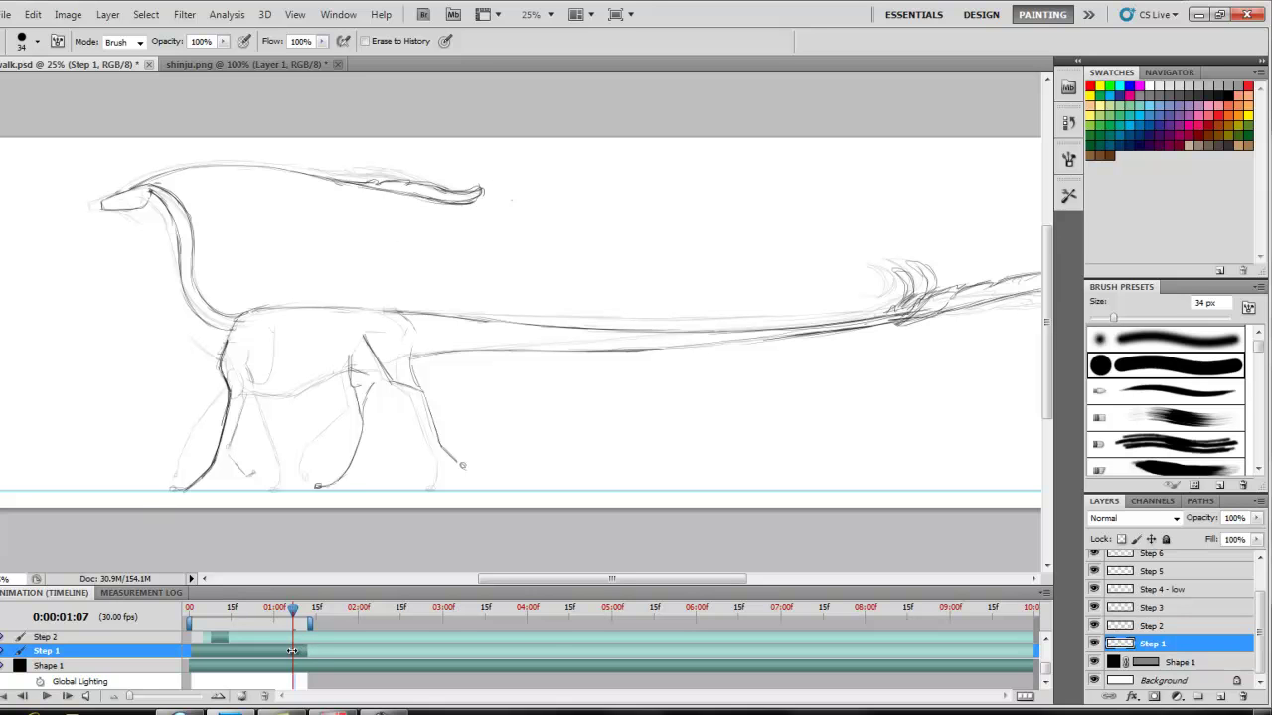
Step: Shorten the Step 1 clip and play the walk from frame 7 to check timing
drag(292, 651, 206, 648)
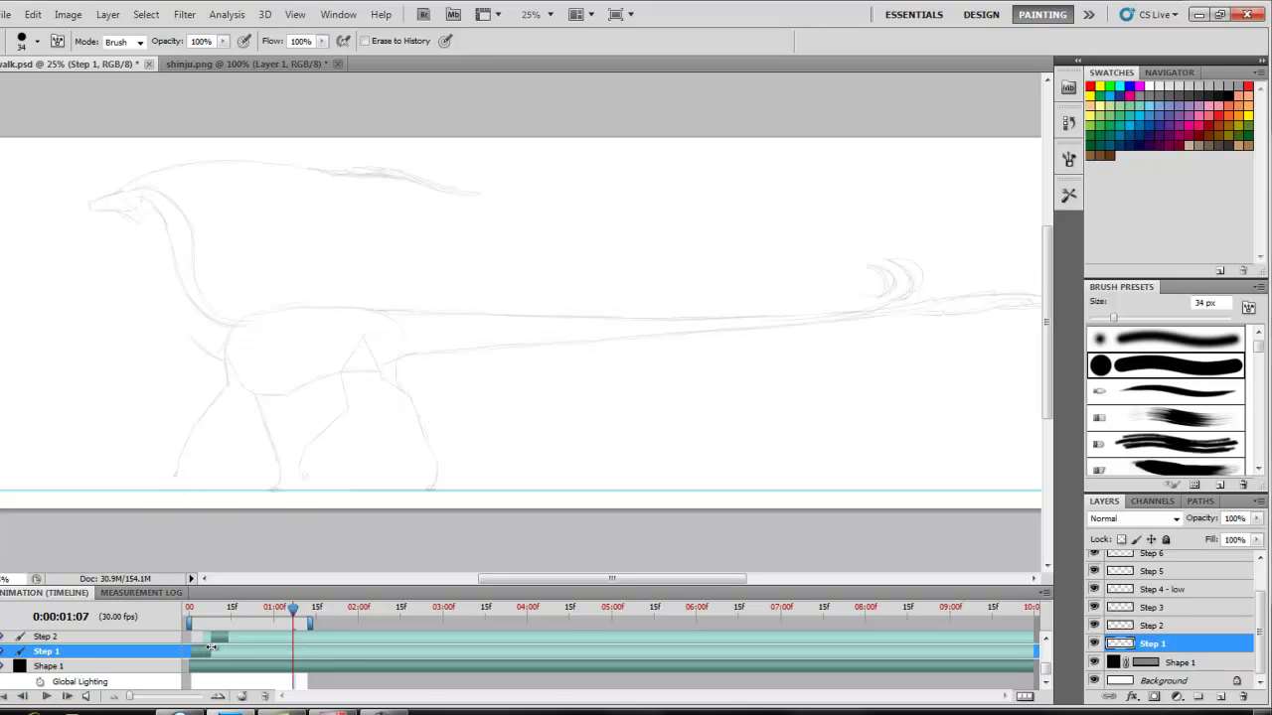
drag(294, 608, 204, 604)
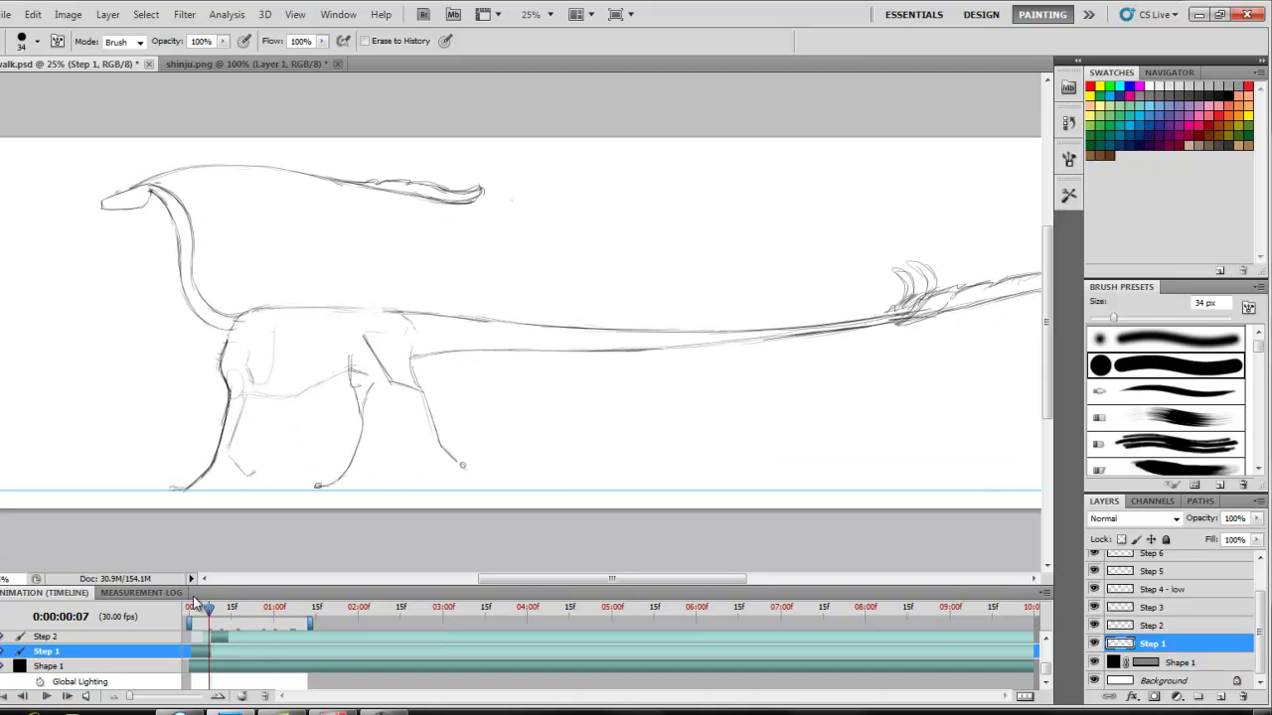
key(space)
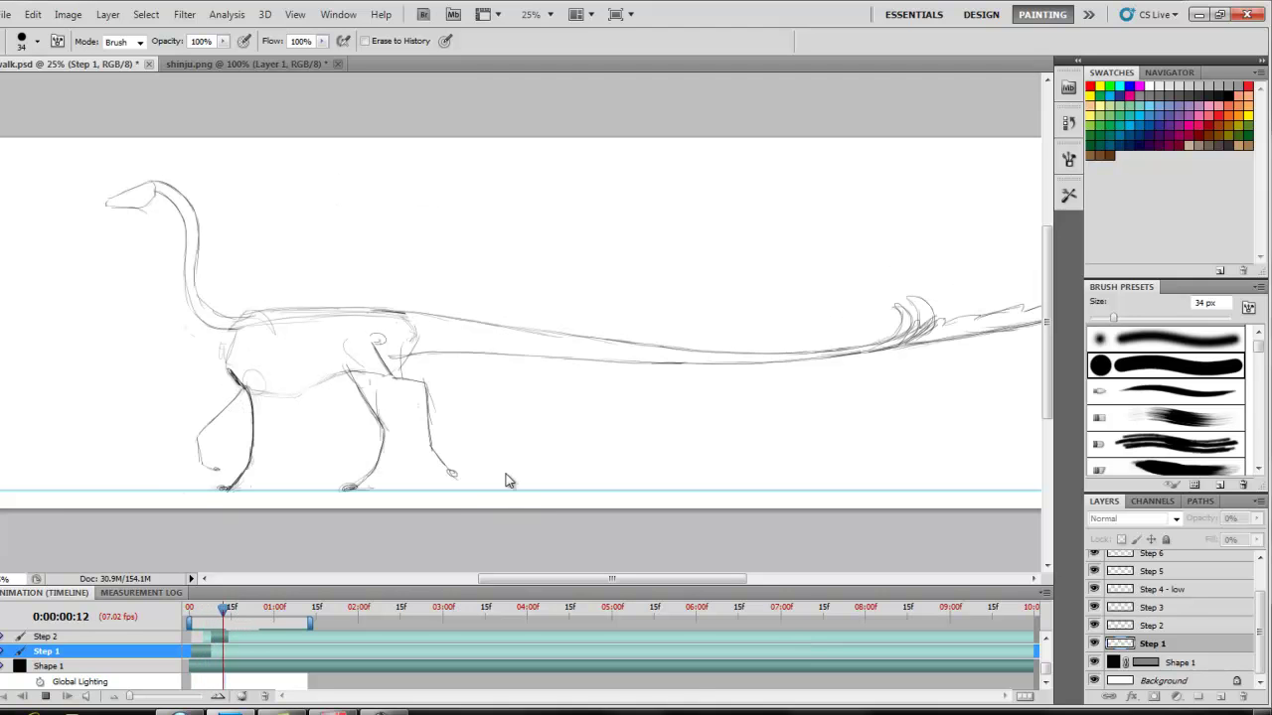
key(space)
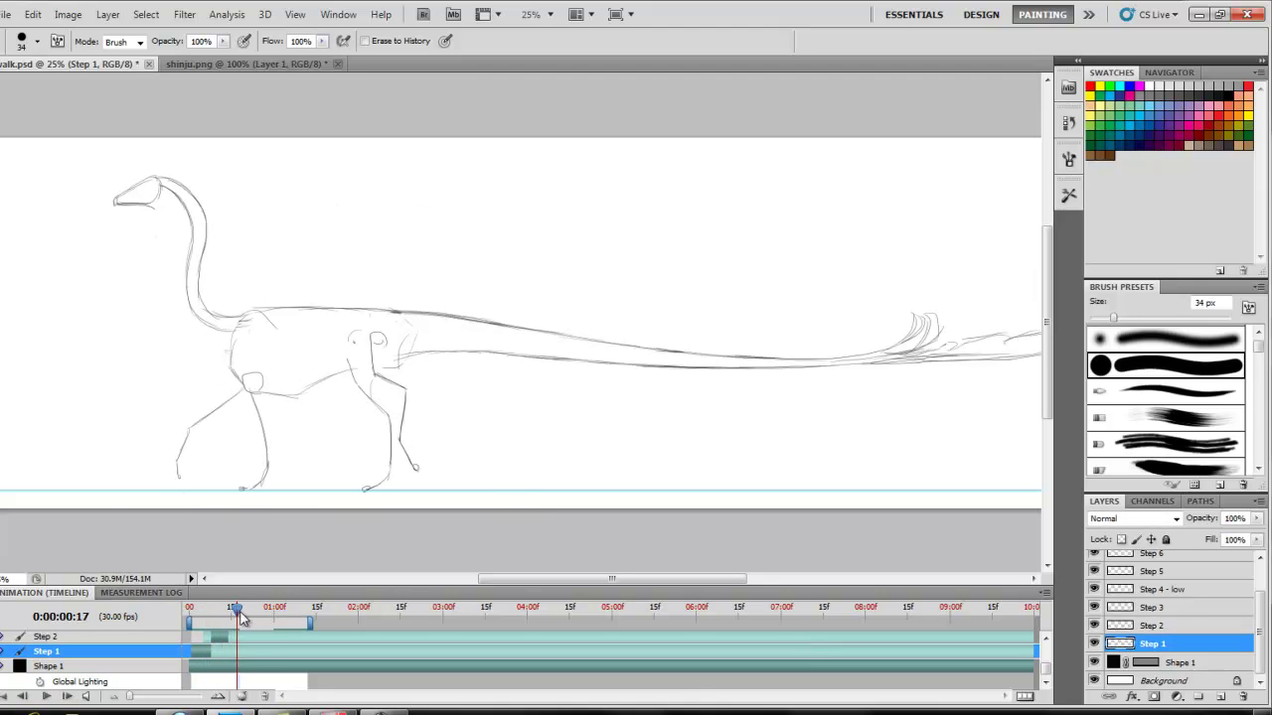
drag(241, 618, 196, 610)
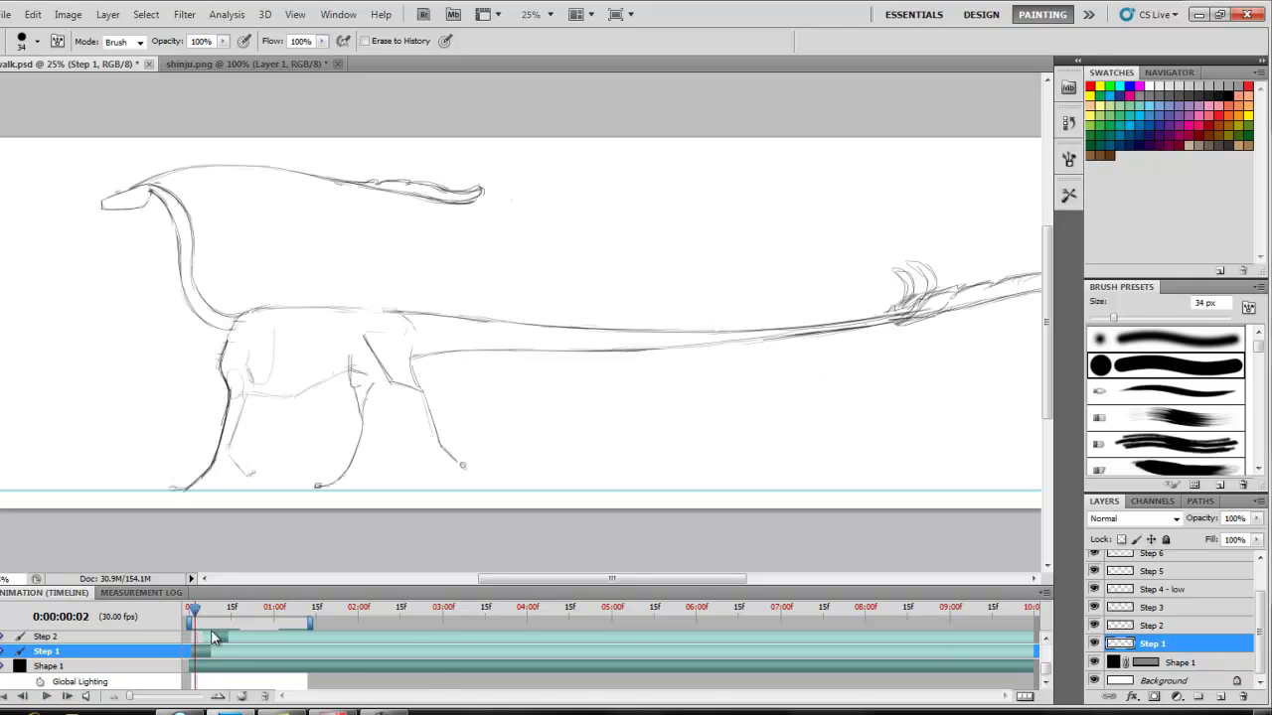
Step: Preview a later walk frame, replay the animation, and return to frame 7
scroll(1048, 671, up, 4)
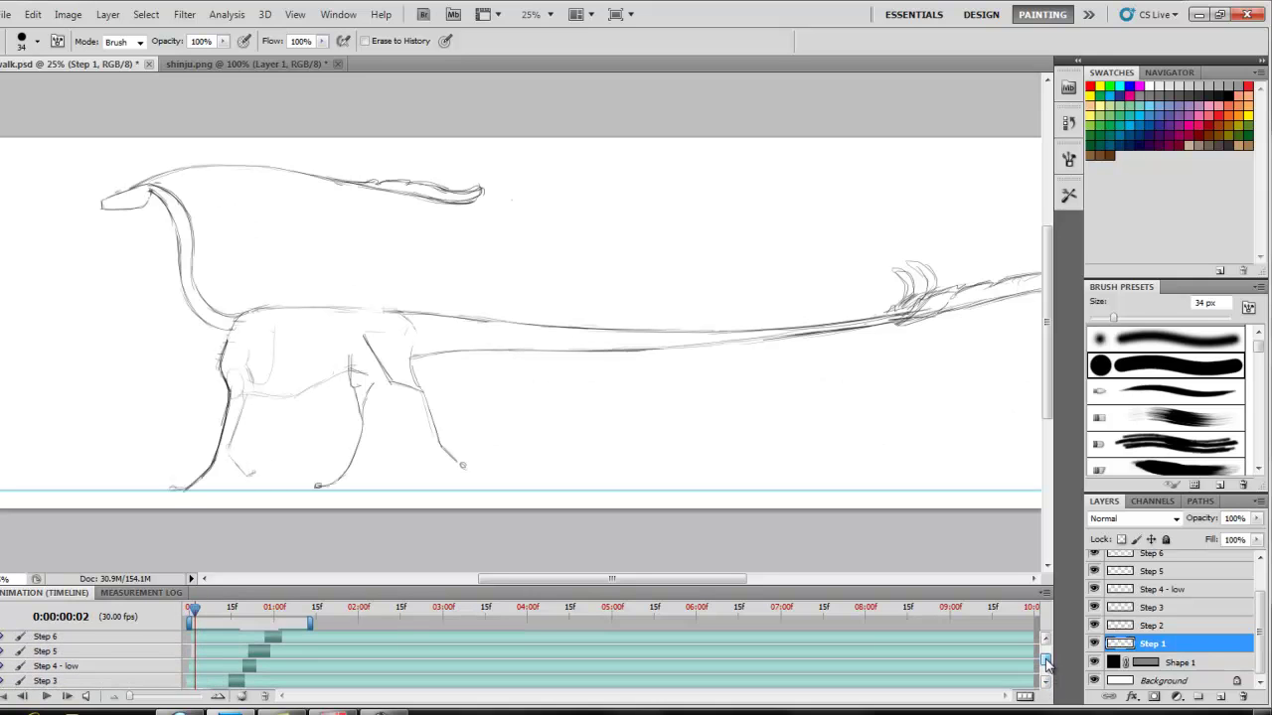
drag(1046, 664, 1045, 670)
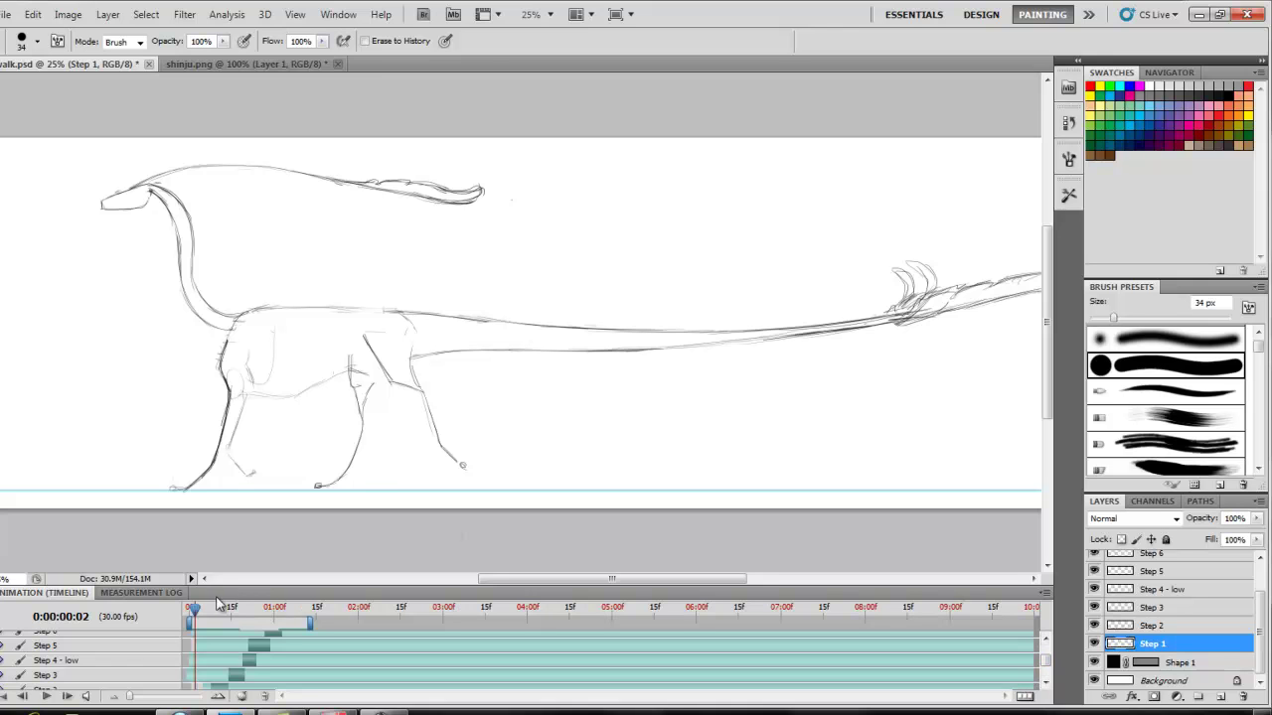
drag(197, 610, 253, 613)
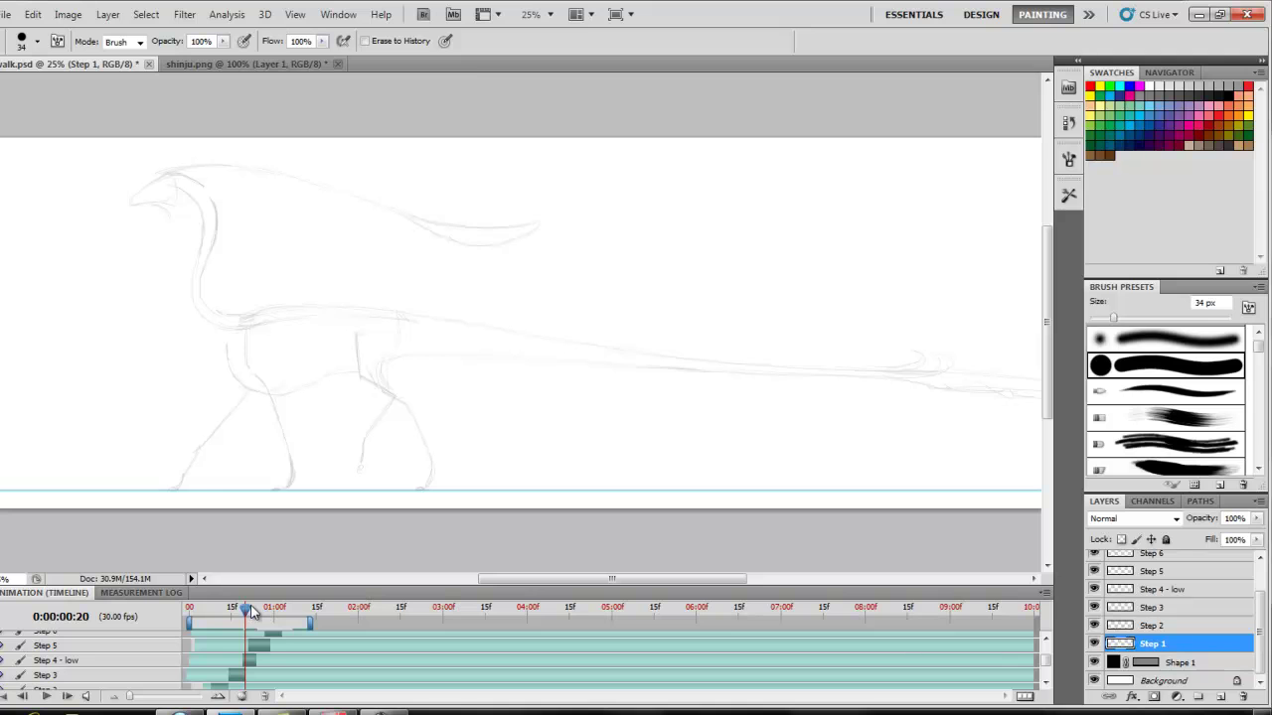
key(space)
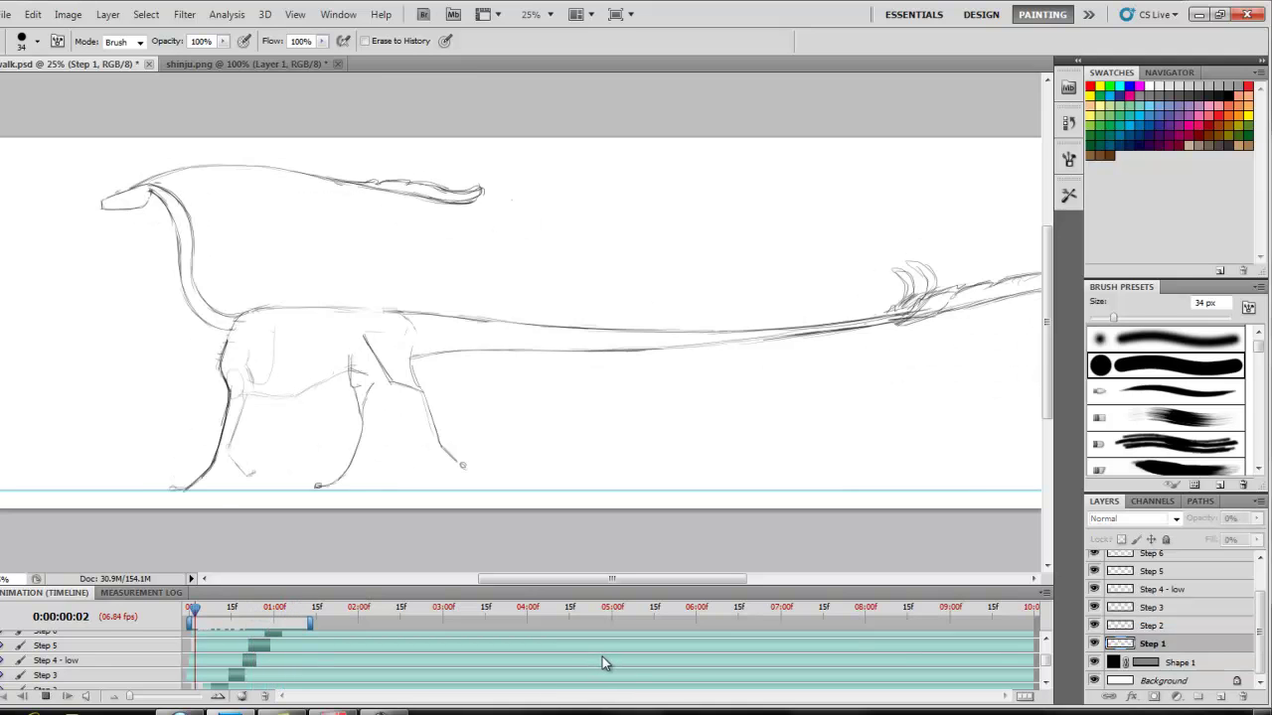
key(space)
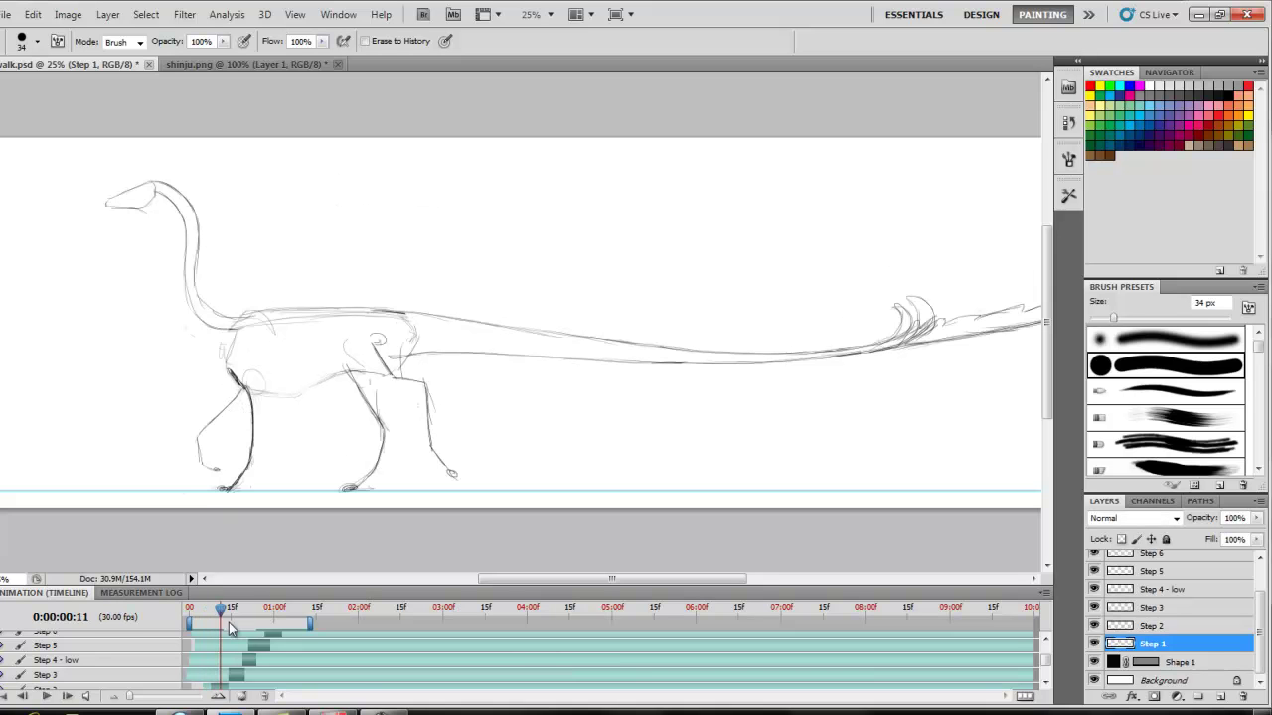
drag(228, 628, 209, 626)
click(1045, 684)
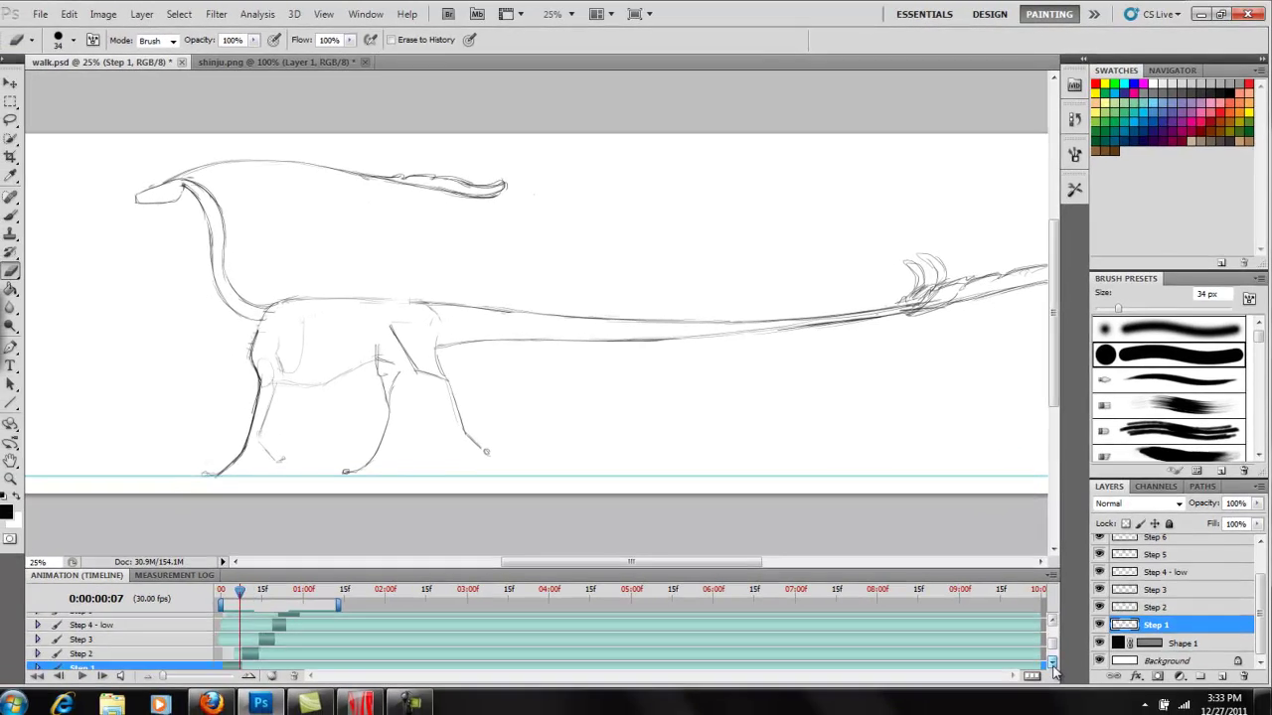
click(1052, 663)
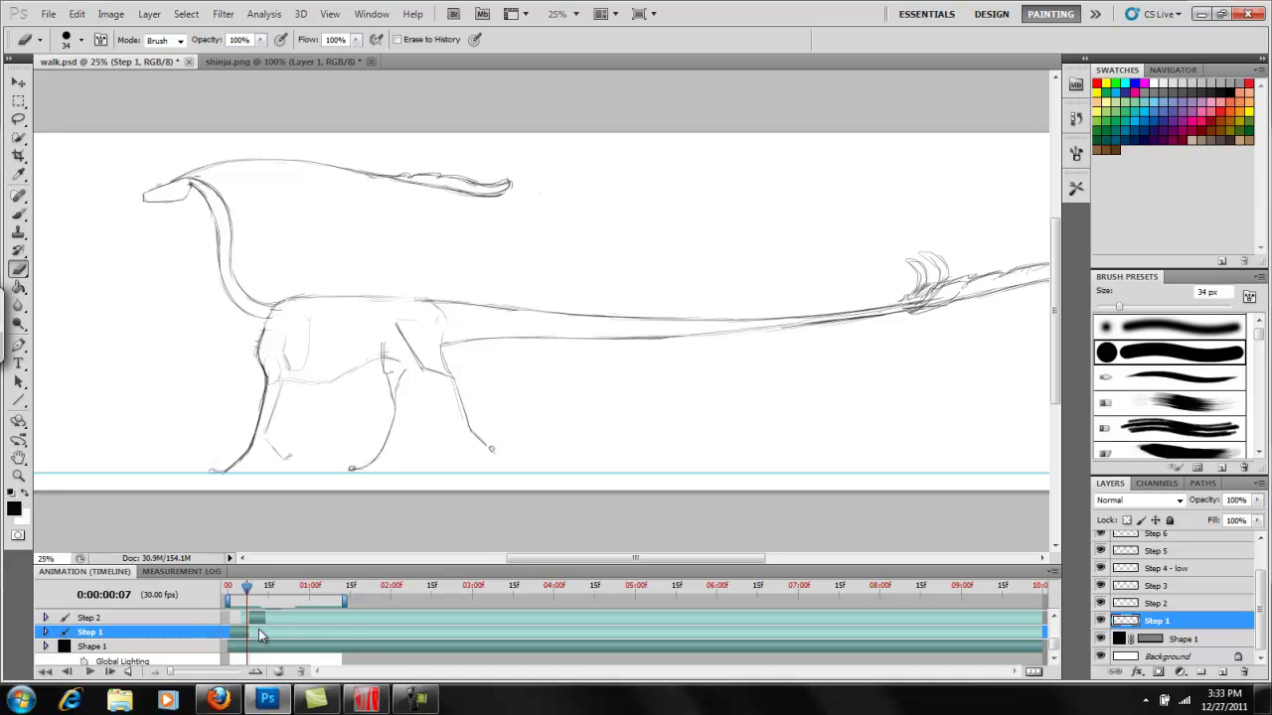
Step: Start the Step 1 clip later, go to 01:08, and erase the dark antenna outline
drag(258, 629, 349, 634)
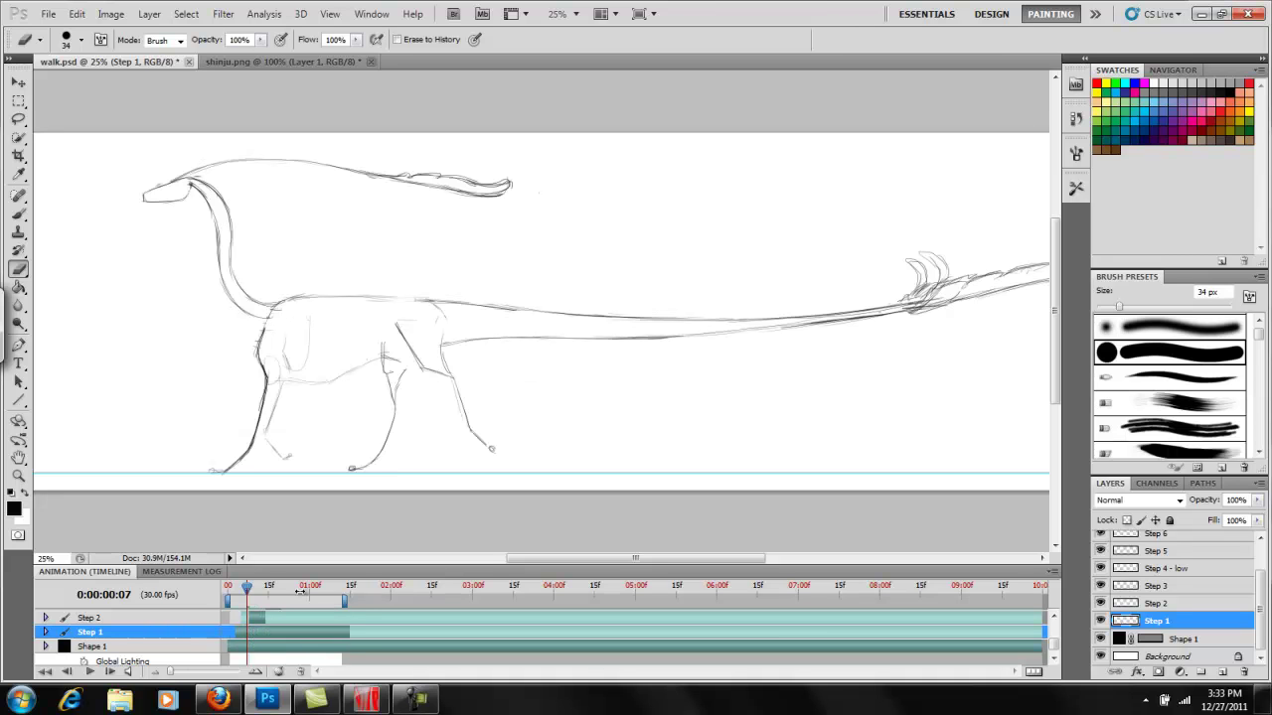
drag(247, 588, 310, 588)
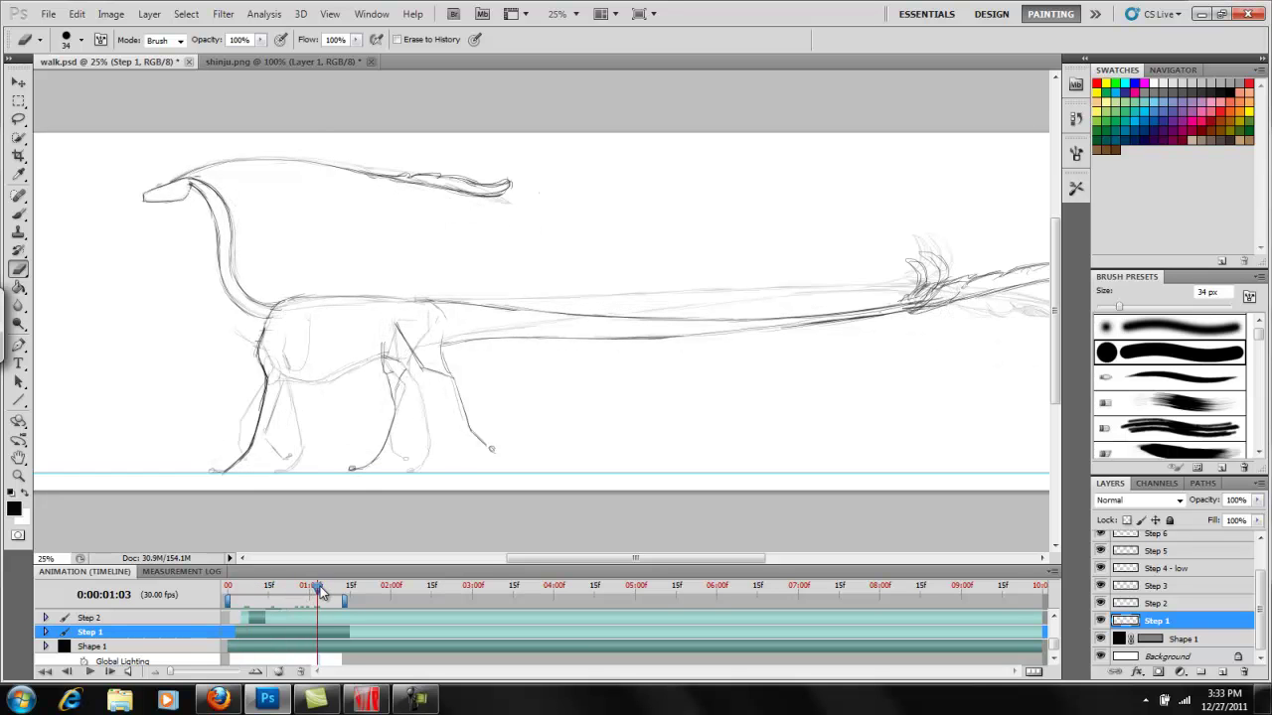
drag(320, 592, 324, 592)
scroll(1003, 608, up, 3)
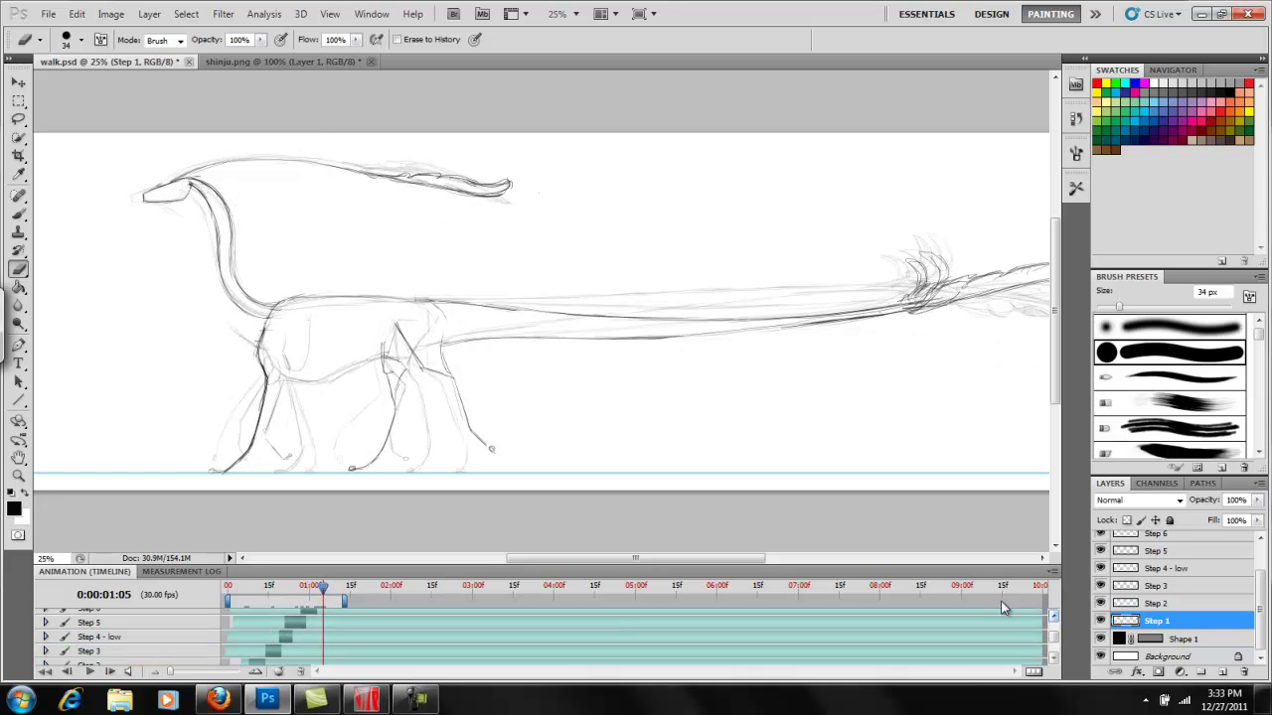
click(332, 588)
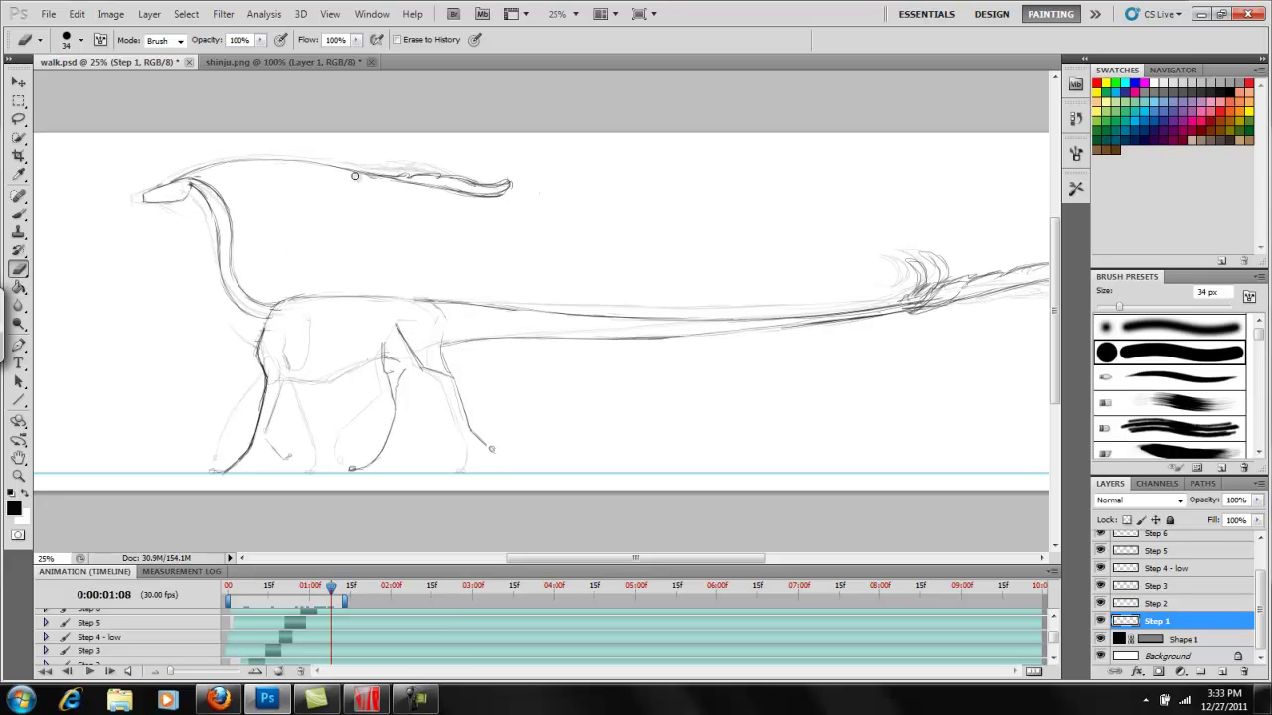
mouse_move(354, 176)
mouse_down()
mouse_move(502, 196)
mouse_move(384, 174)
mouse_move(552, 178)
mouse_up()
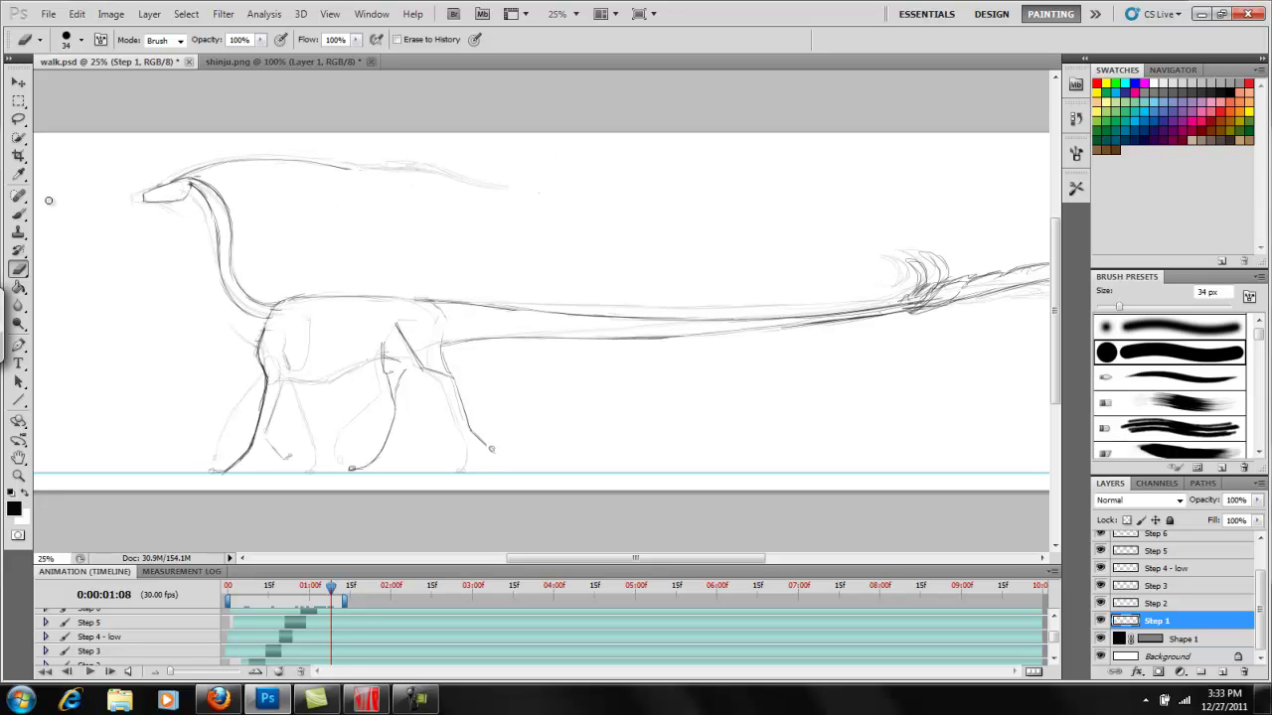
Step: Draw a new fine 2 px line along the top of the antenna on Step 1
key(b)
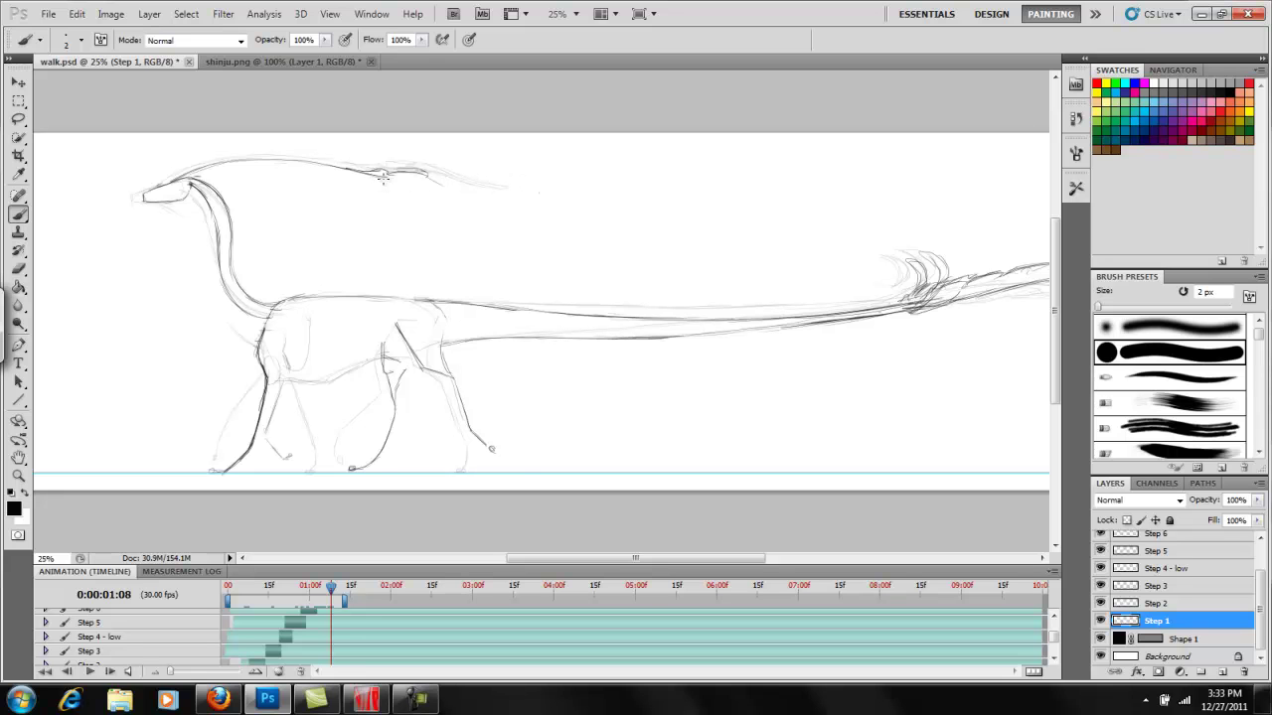
mouse_move(394, 182)
mouse_down()
mouse_move(483, 192)
mouse_move(445, 190)
mouse_up()
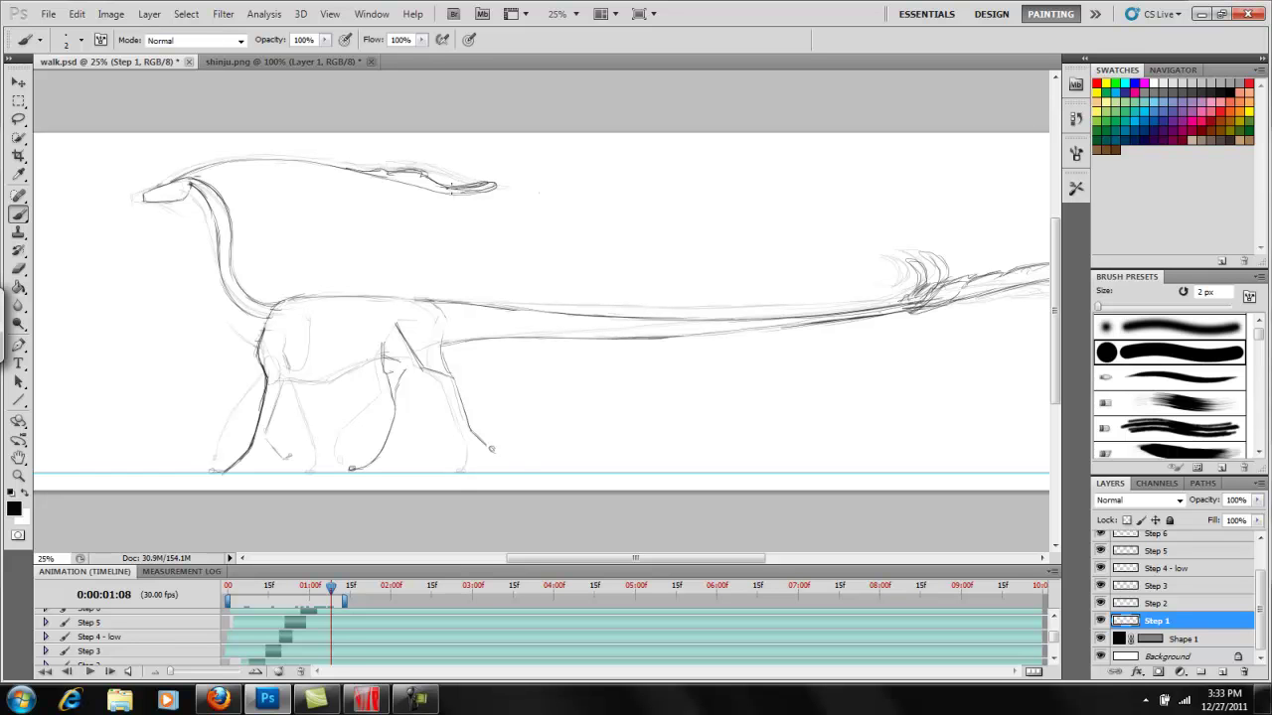
click(18, 476)
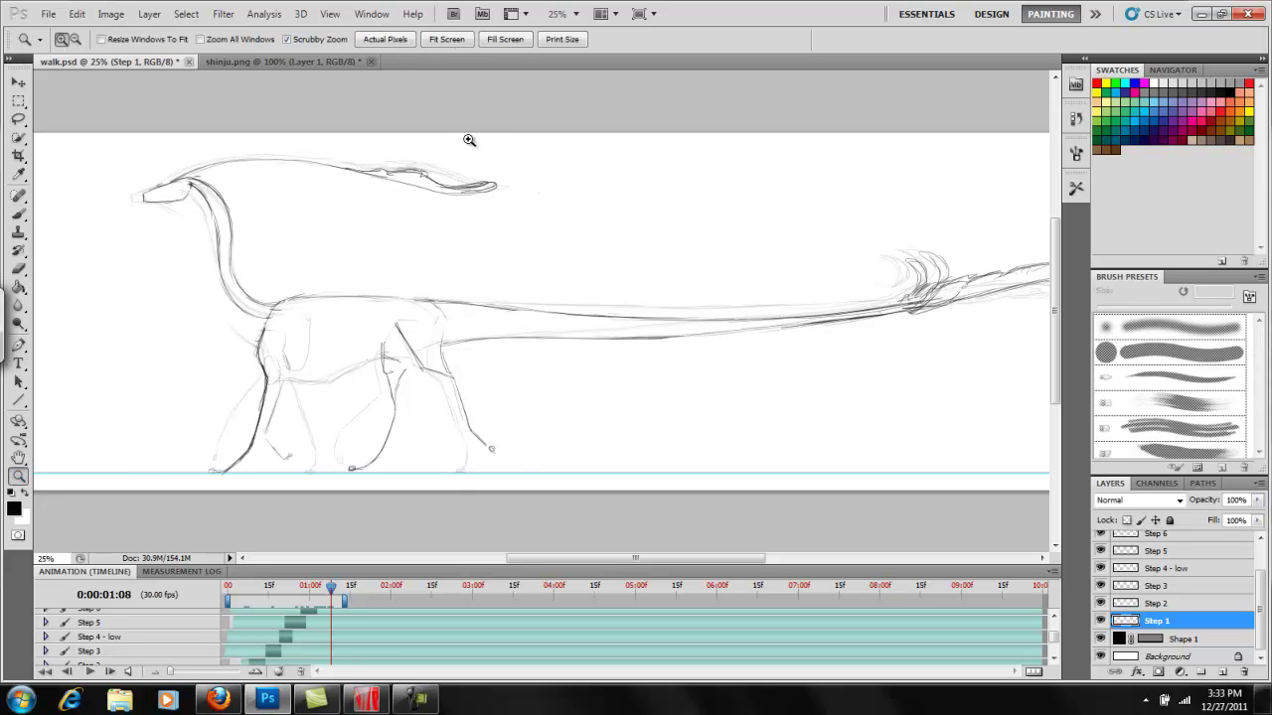
drag(468, 137, 500, 173)
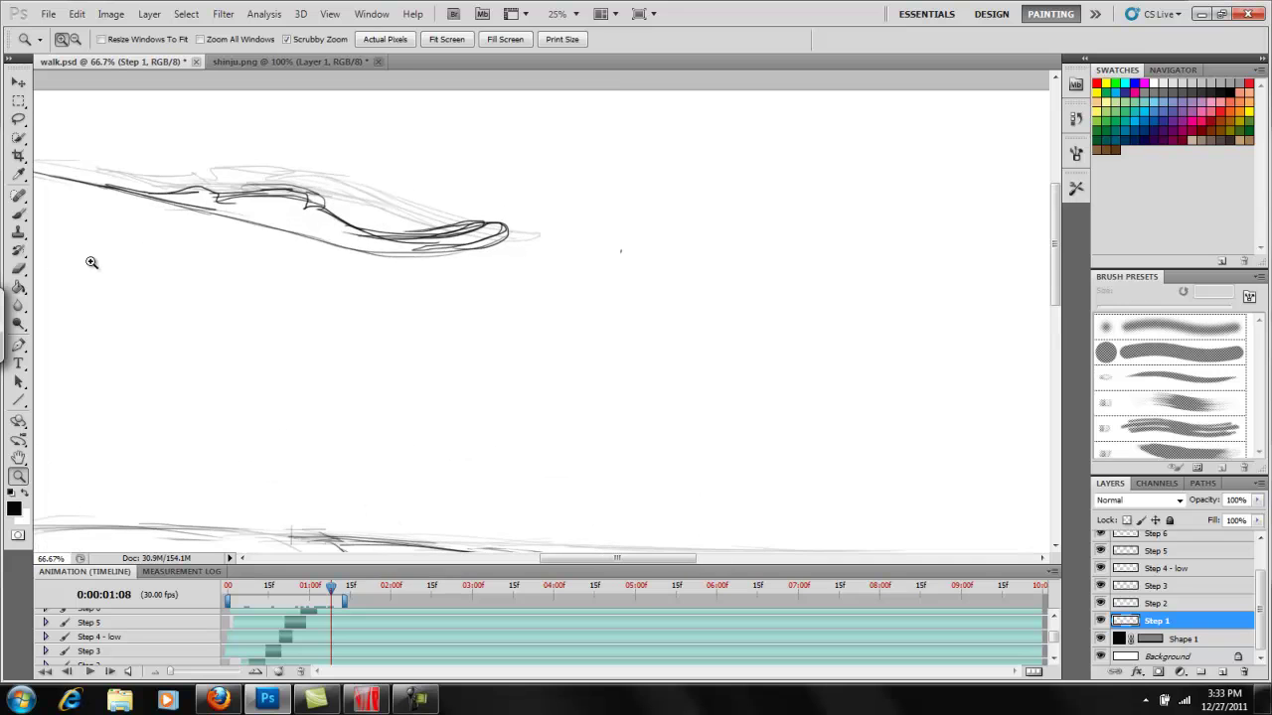
Step: Erase the lower antenna strokes, redraw the outline in dark lines, and check nearby frames
click(18, 268)
mouse_move(417, 239)
mouse_down()
mouse_move(360, 230)
mouse_move(526, 224)
mouse_move(420, 236)
mouse_move(502, 225)
mouse_up()
click(18, 214)
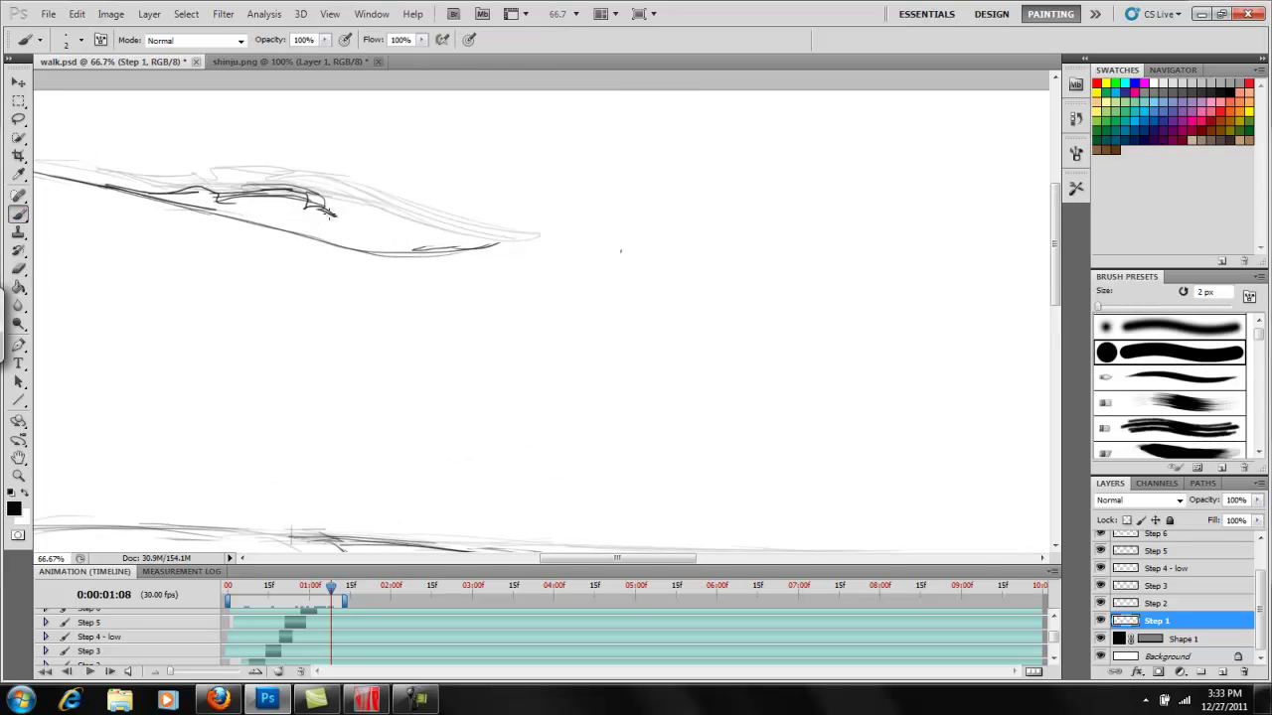
mouse_move(328, 214)
mouse_down()
mouse_move(424, 246)
mouse_move(510, 233)
mouse_move(403, 235)
mouse_move(507, 235)
mouse_up()
drag(379, 235, 381, 229)
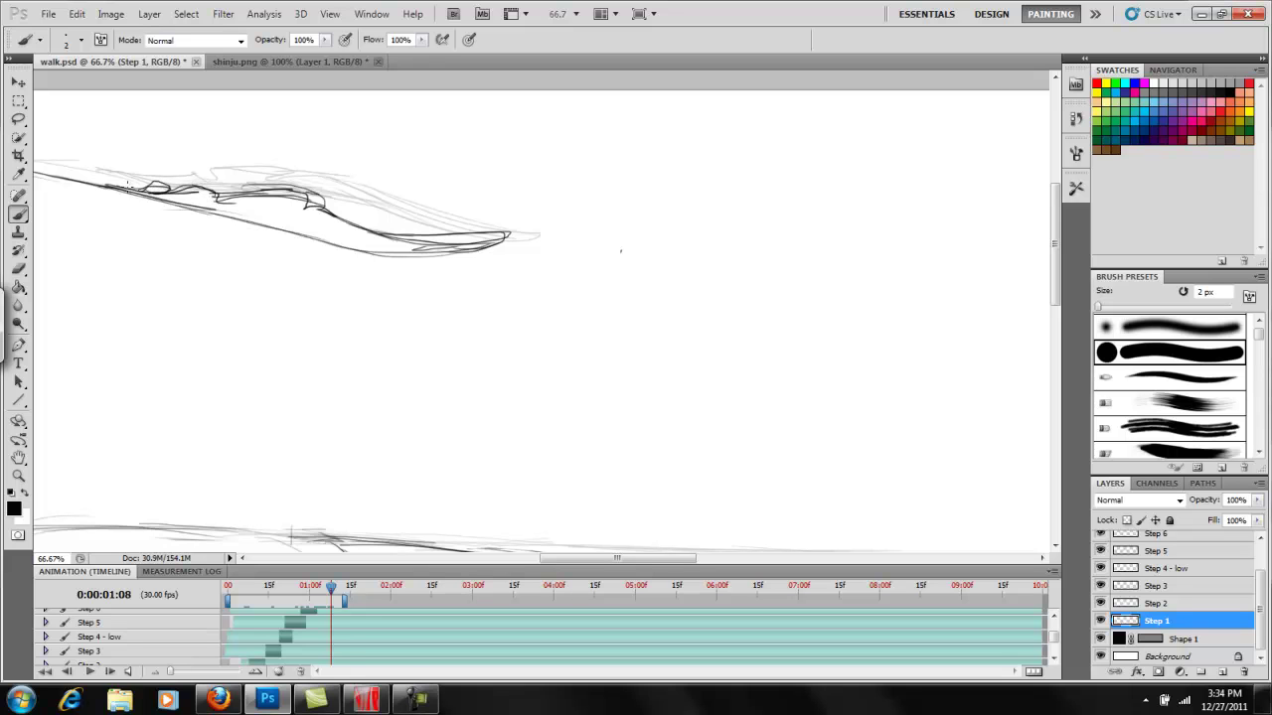
mouse_move(333, 593)
mouse_down()
mouse_move(364, 588)
mouse_move(314, 586)
mouse_up()
Step: Zoom out to the whole drawing and return to the first frame of the animation
key(z)
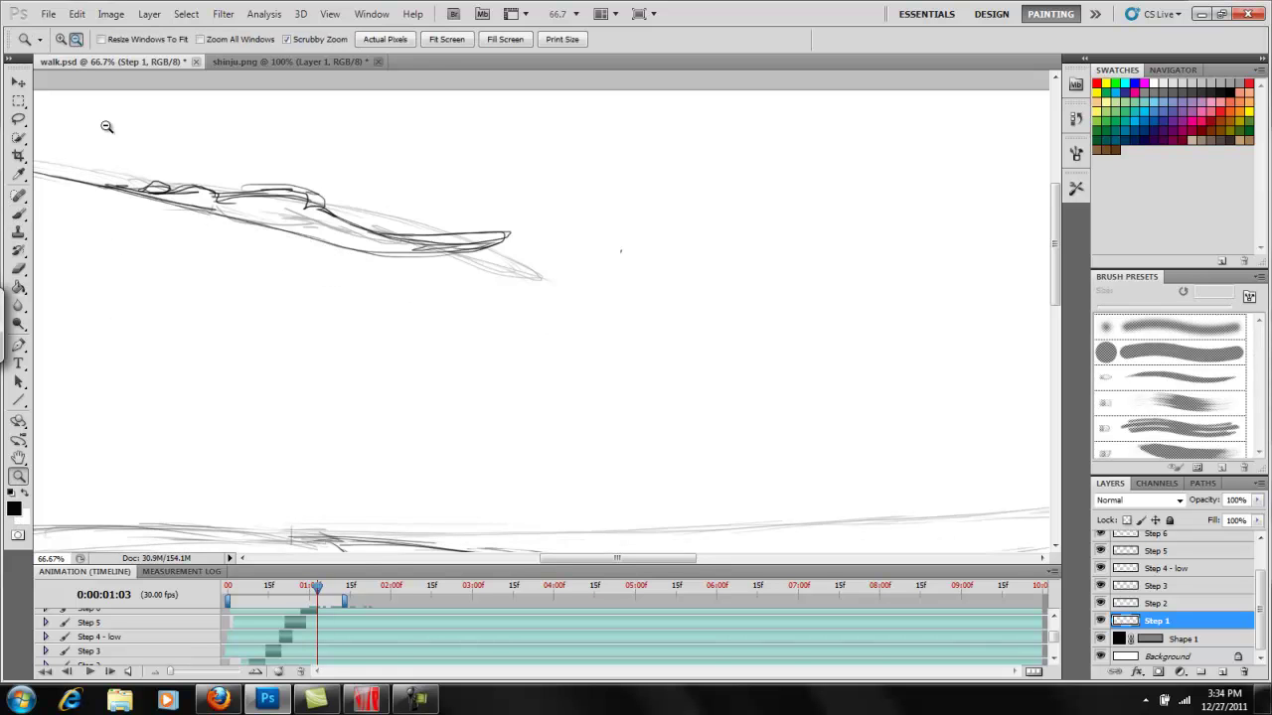
alt+click(232, 342)
alt+click(234, 345)
alt+click(239, 354)
alt+click(247, 356)
alt+click(254, 361)
alt+click(264, 368)
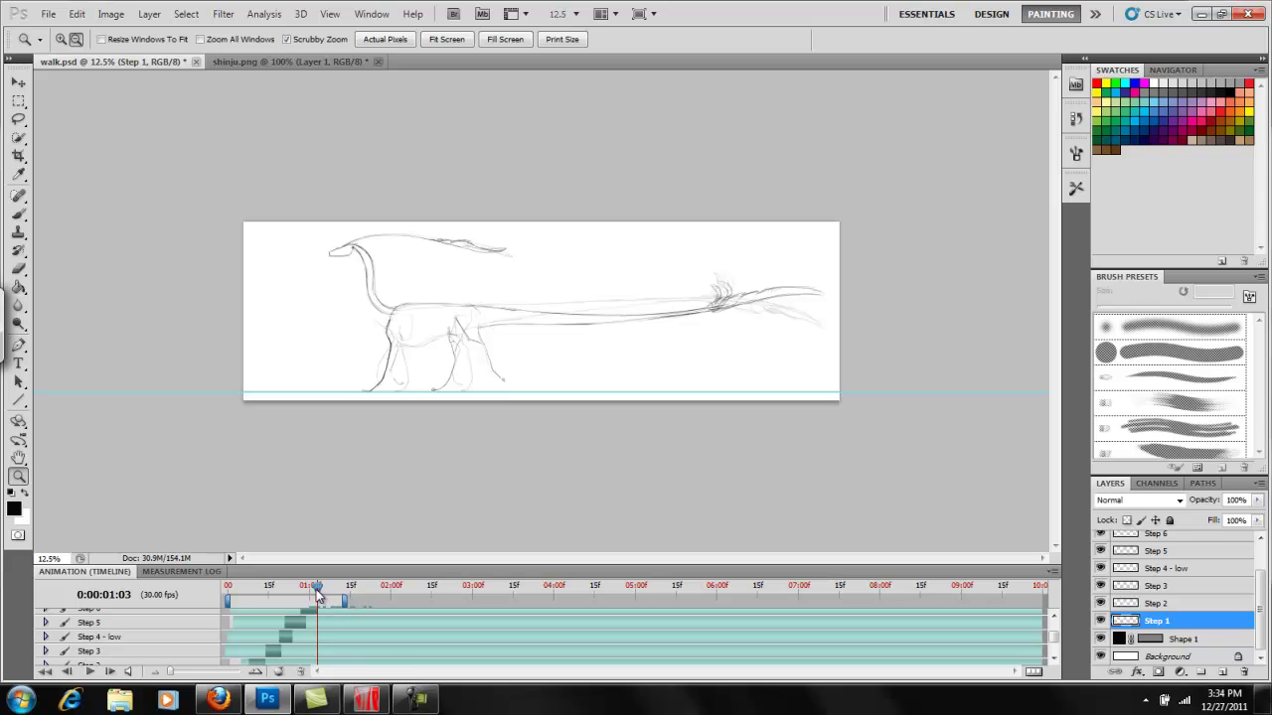
drag(316, 587, 228, 590)
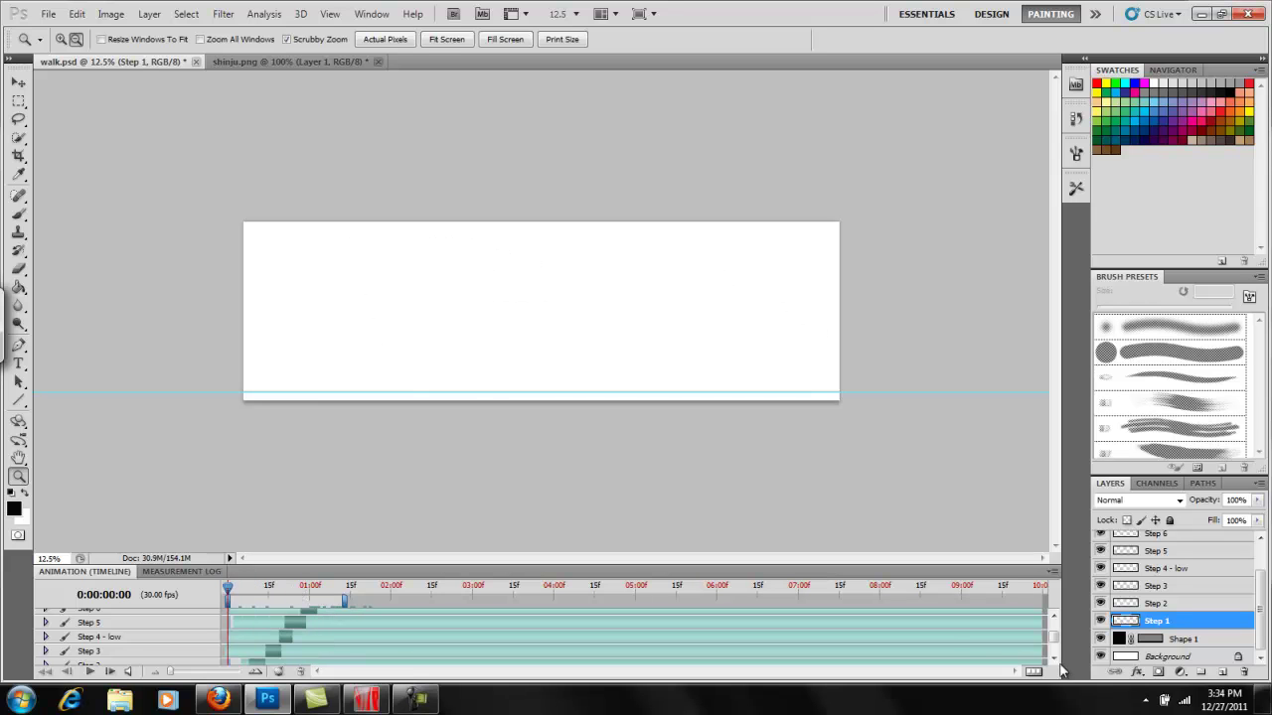
click(1054, 659)
click(1054, 660)
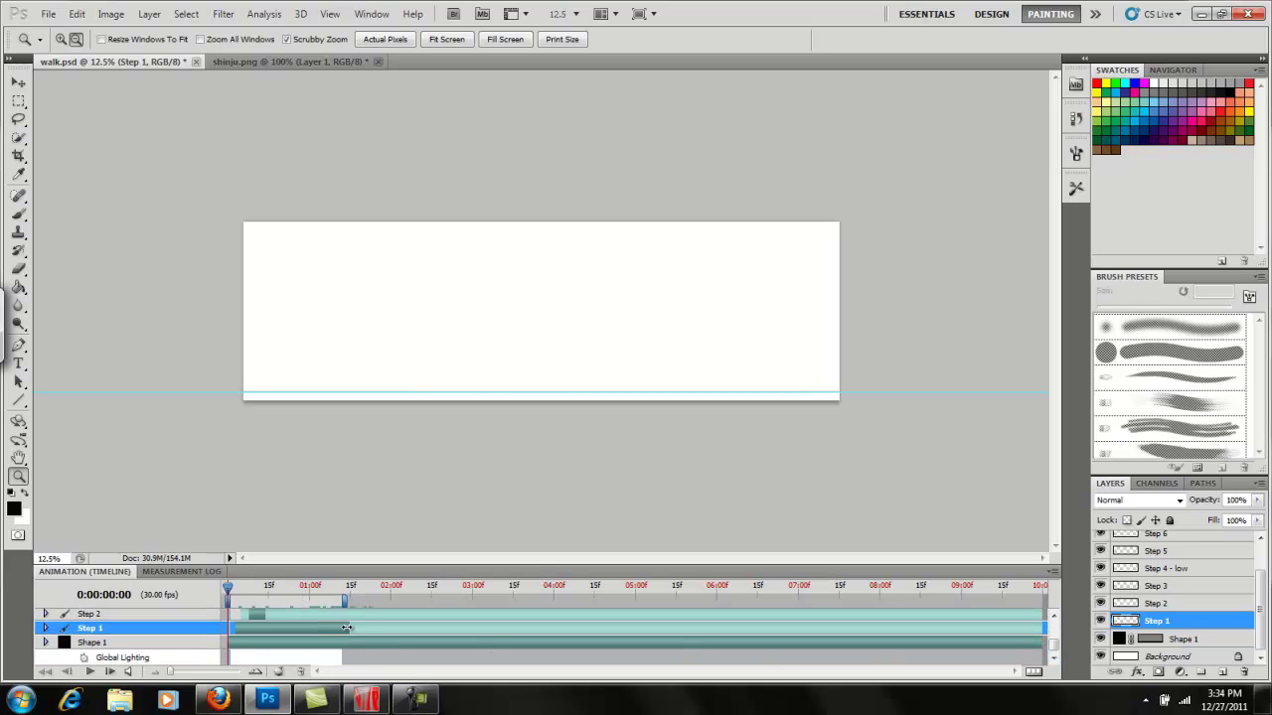
Step: Move the Step 1 clip to start at frame 0, trim it to a few frames, and preview it
drag(307, 628, 265, 631)
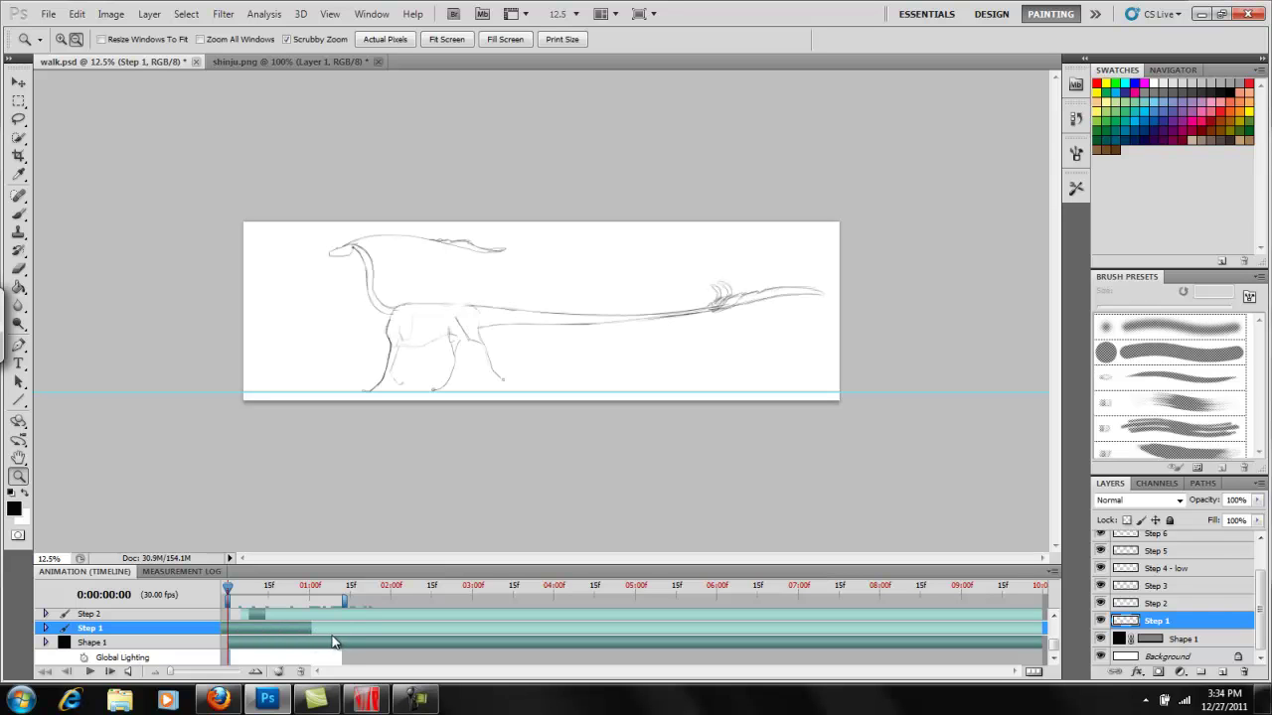
drag(338, 628, 244, 632)
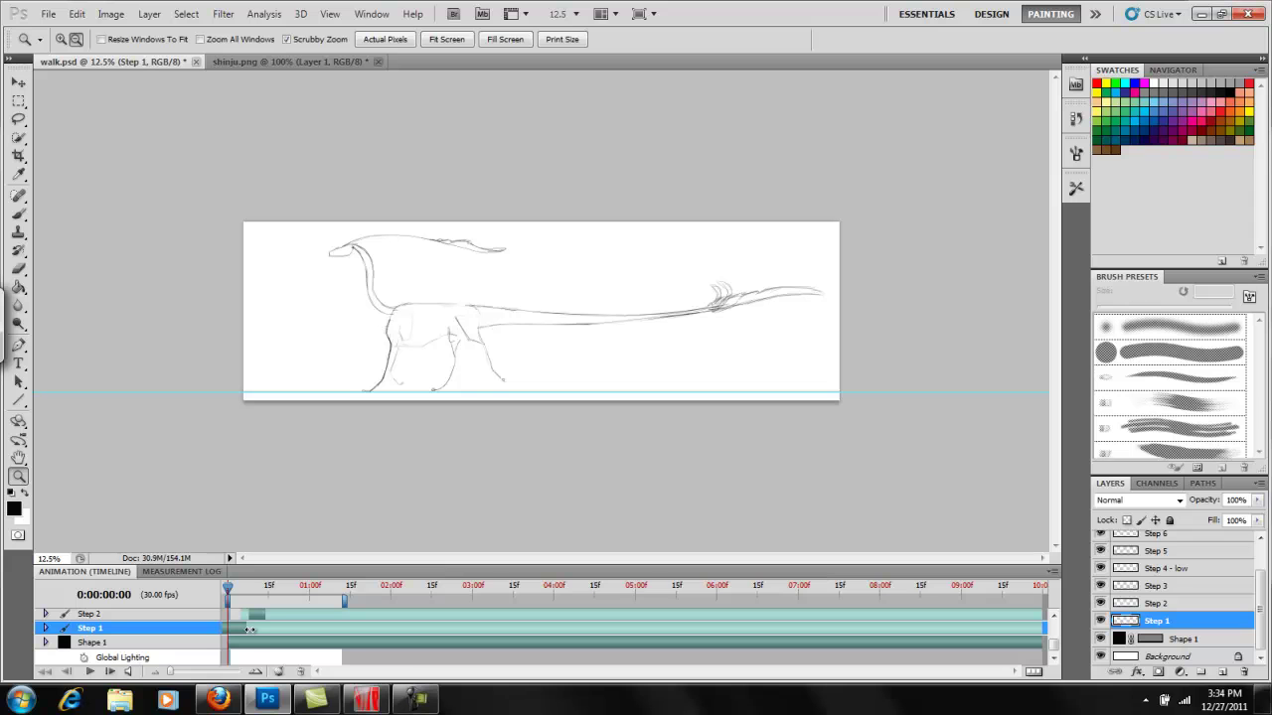
key(space)
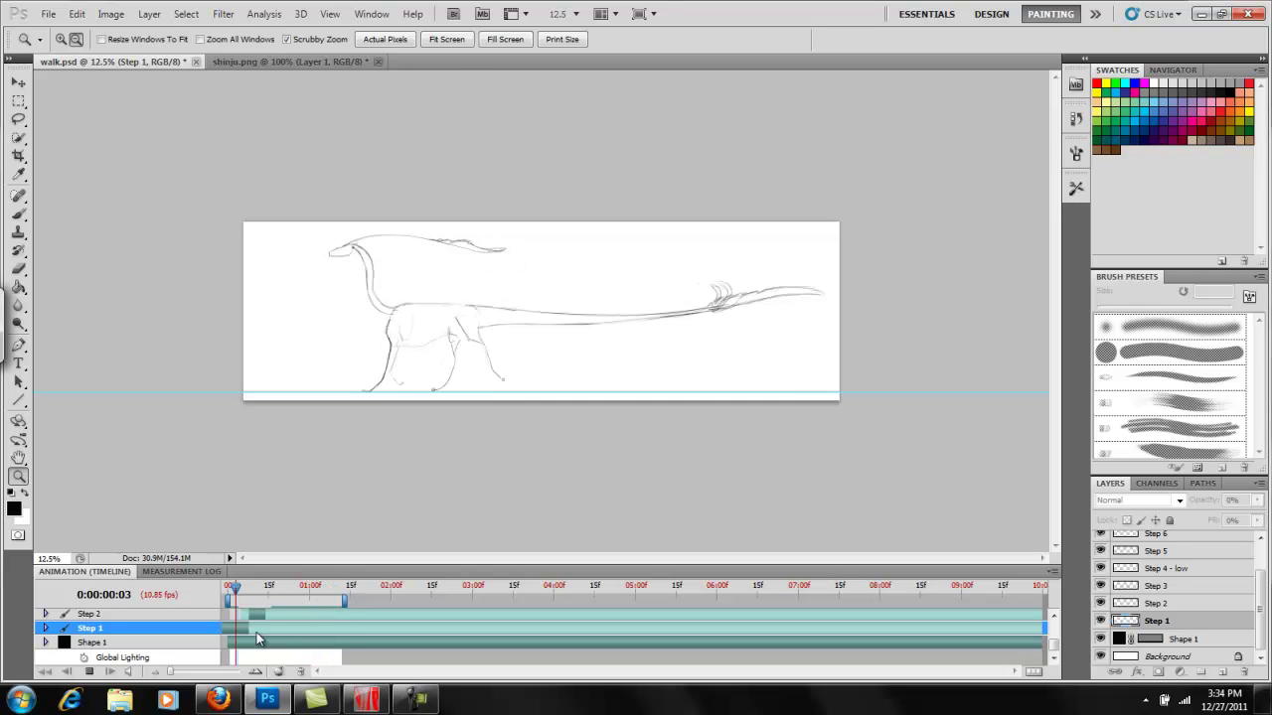
key(space)
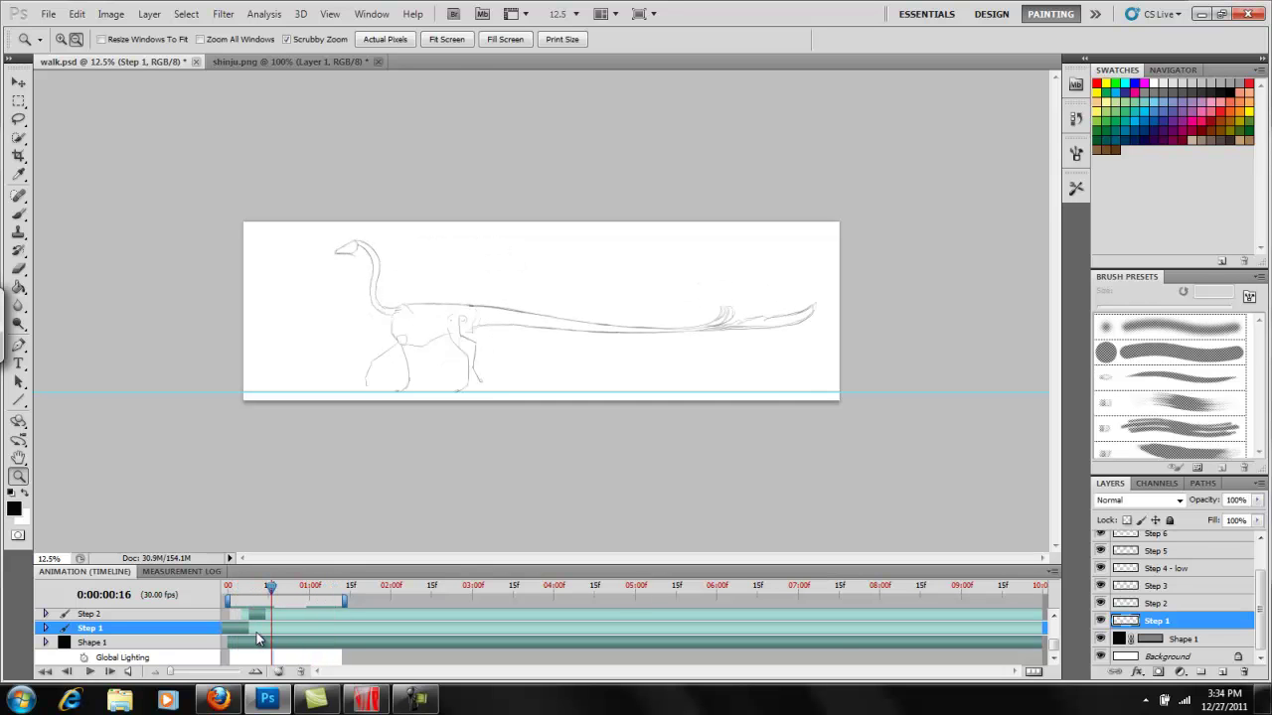
click(1143, 604)
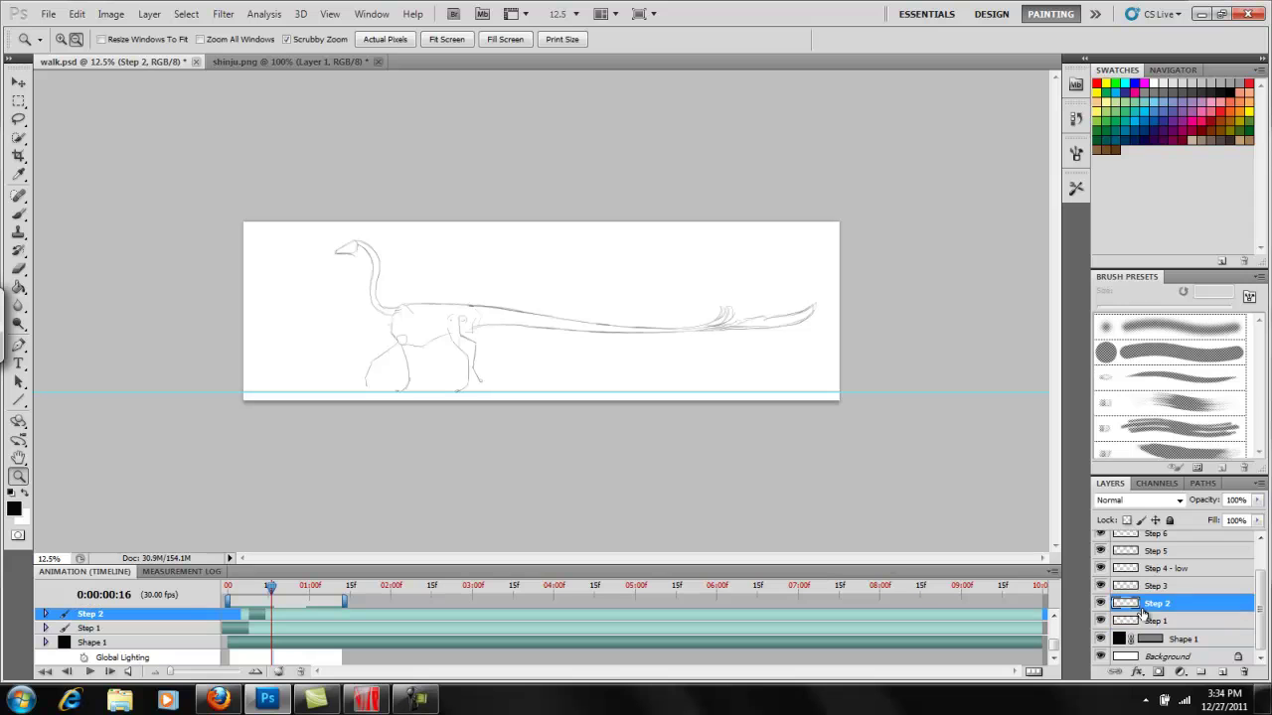
drag(245, 630, 252, 590)
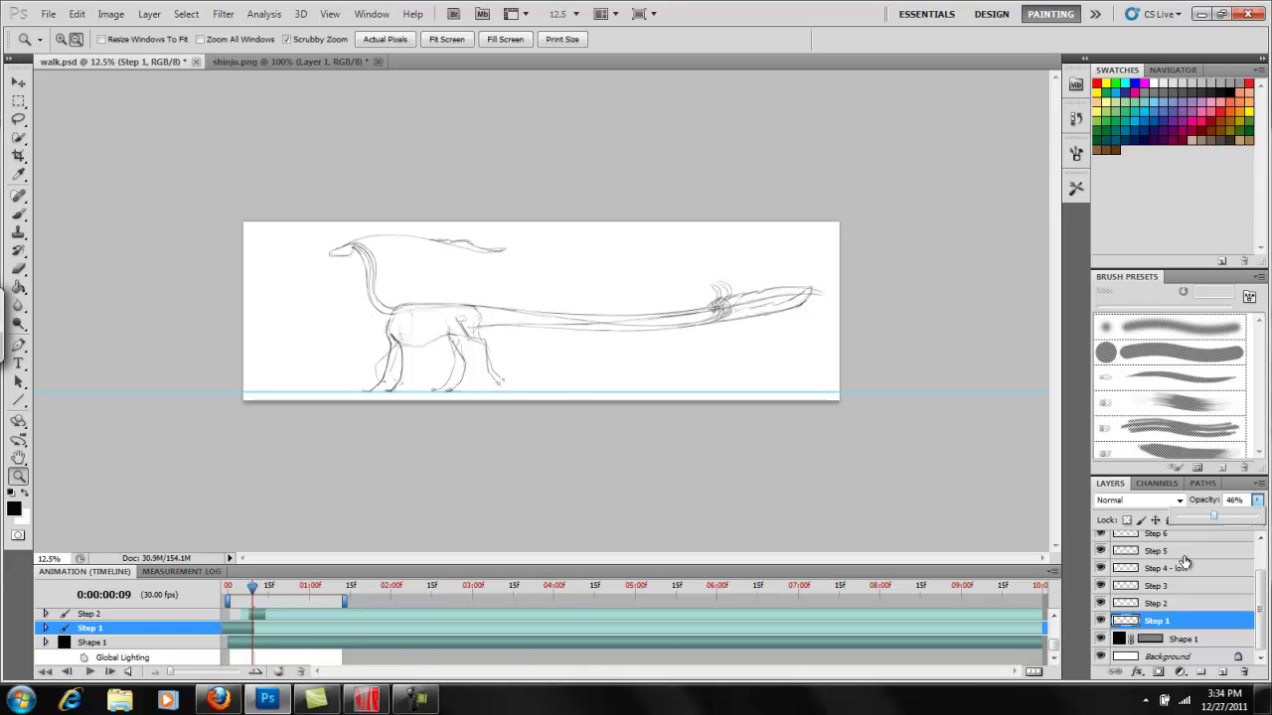
Step: Select the Step 2 layer and zoom in to 25% on the dragon
click(1128, 604)
click(62, 39)
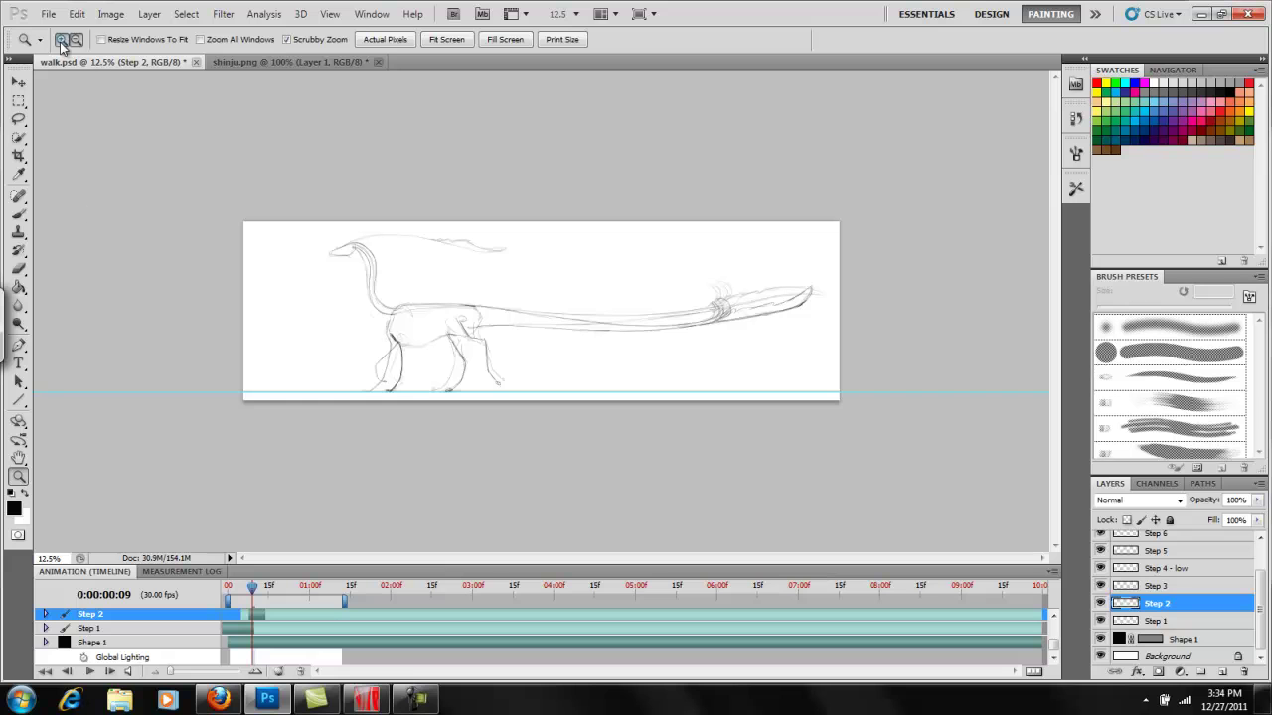
click(387, 220)
click(344, 224)
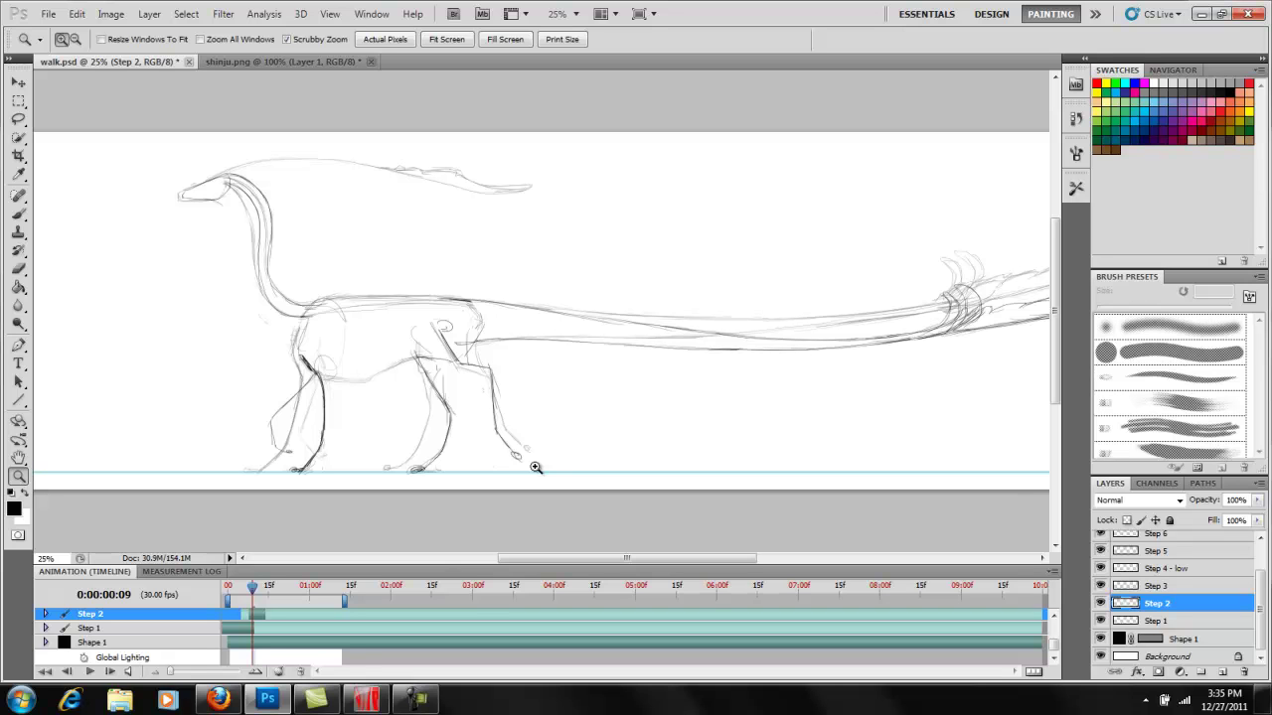
Step: Darken the Step 2 head, neck and snout lines with a smaller brush
click(18, 216)
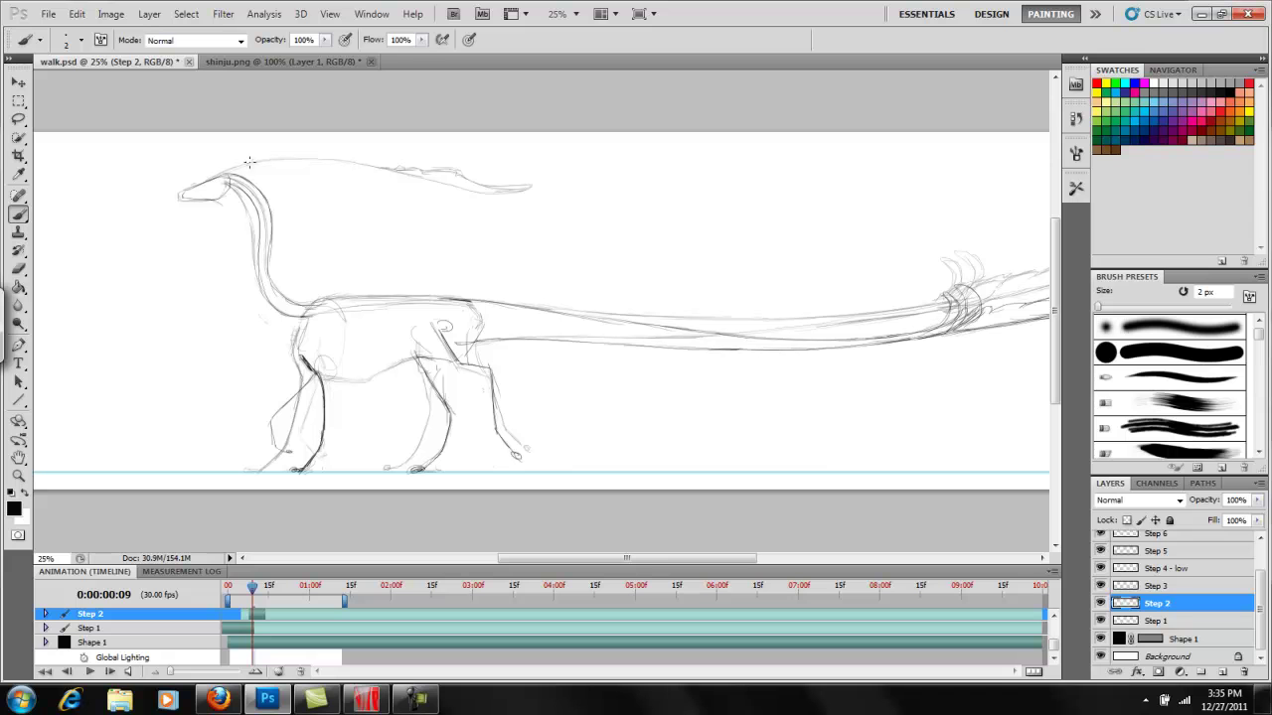
drag(255, 161, 279, 158)
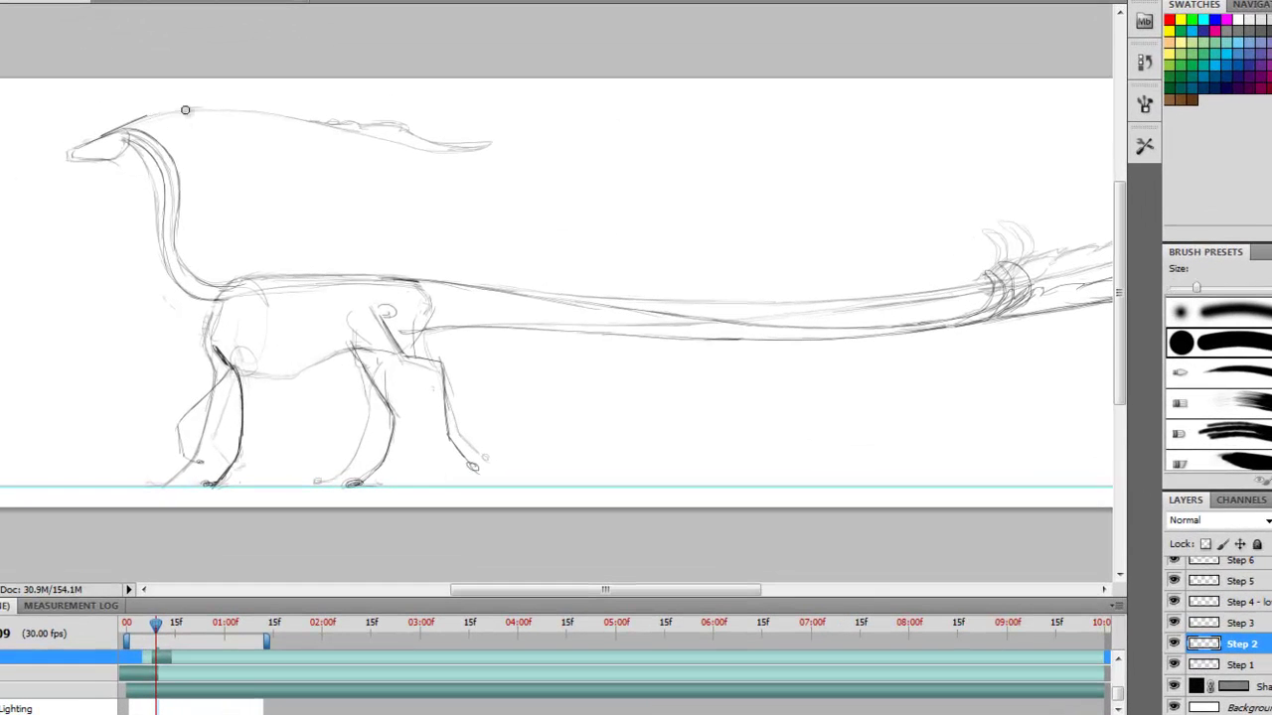
key(bracketleft)
key(bracketleft)
mouse_move(159, 115)
mouse_down()
mouse_move(310, 121)
mouse_move(290, 118)
mouse_move(390, 145)
mouse_up()
mouse_move(338, 123)
mouse_down()
mouse_move(454, 152)
mouse_move(398, 147)
mouse_move(478, 150)
mouse_up()
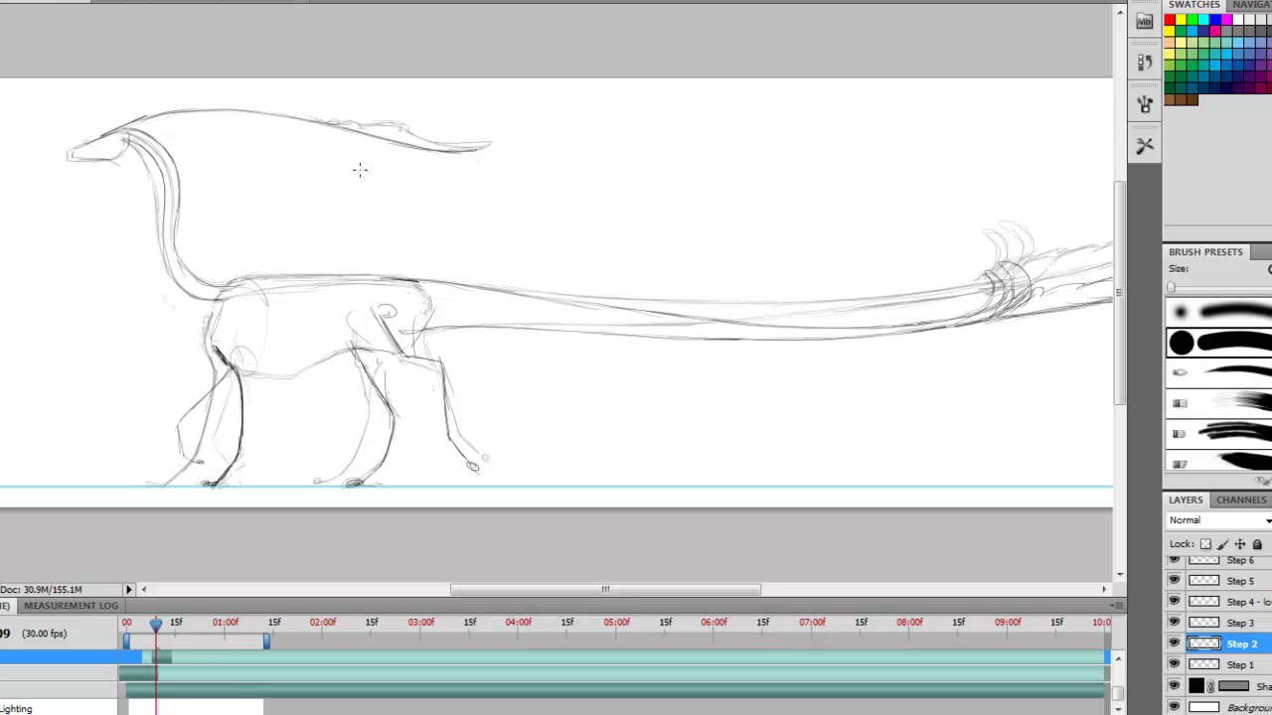
mouse_move(116, 120)
mouse_down()
mouse_move(337, 82)
mouse_move(522, 131)
mouse_move(413, 157)
mouse_move(124, 129)
mouse_up()
Step: Lasso the antenna crest, rotate it and nudge it down, then undo the rotation
key(l)
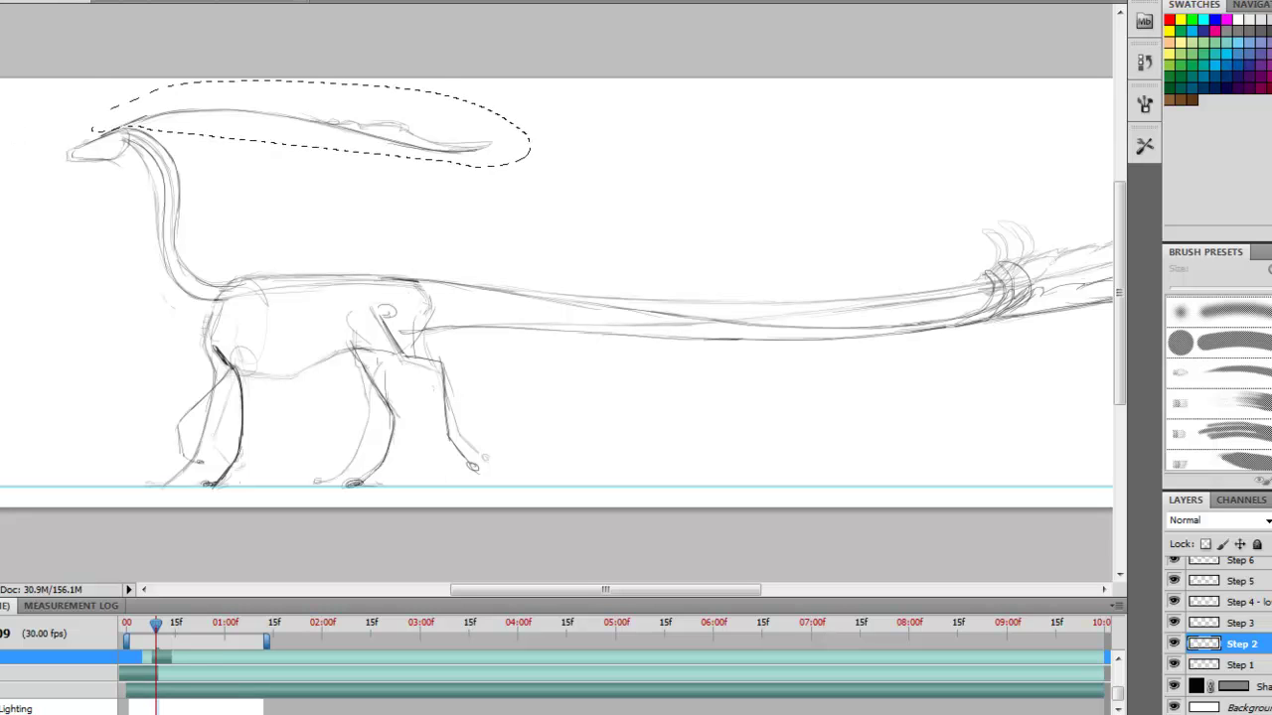
key(ctrl+t)
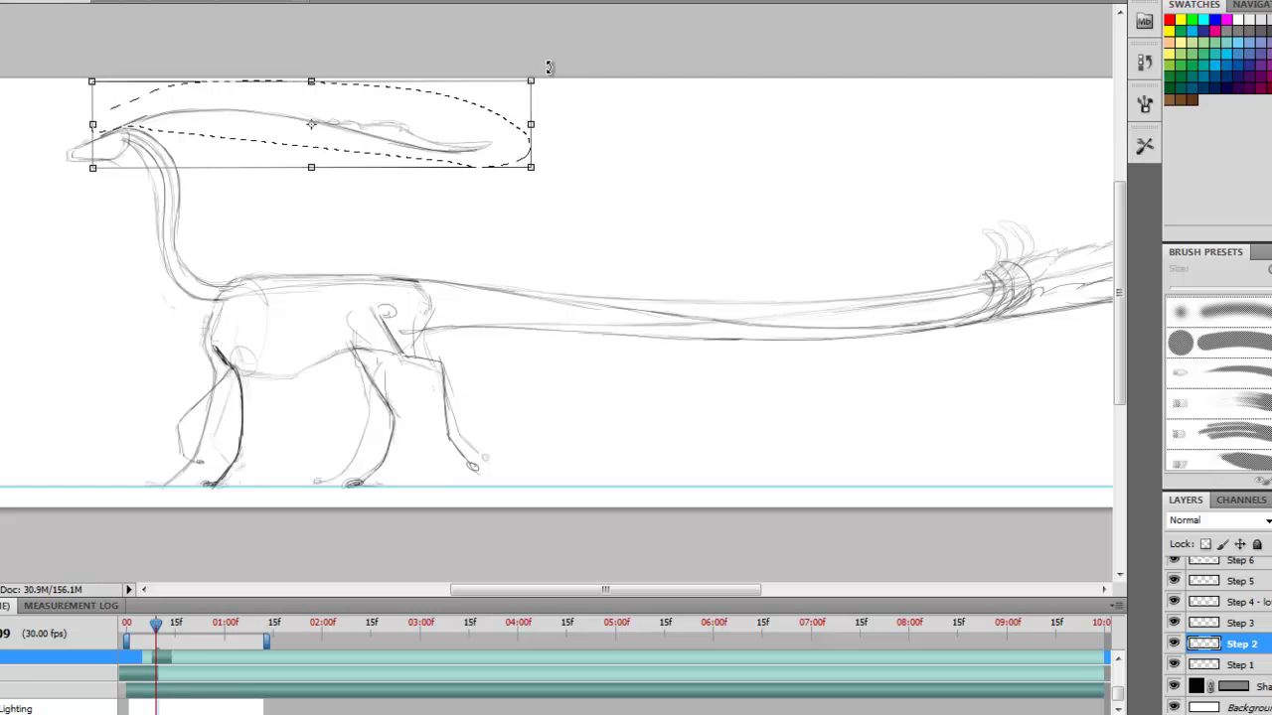
drag(547, 63, 555, 79)
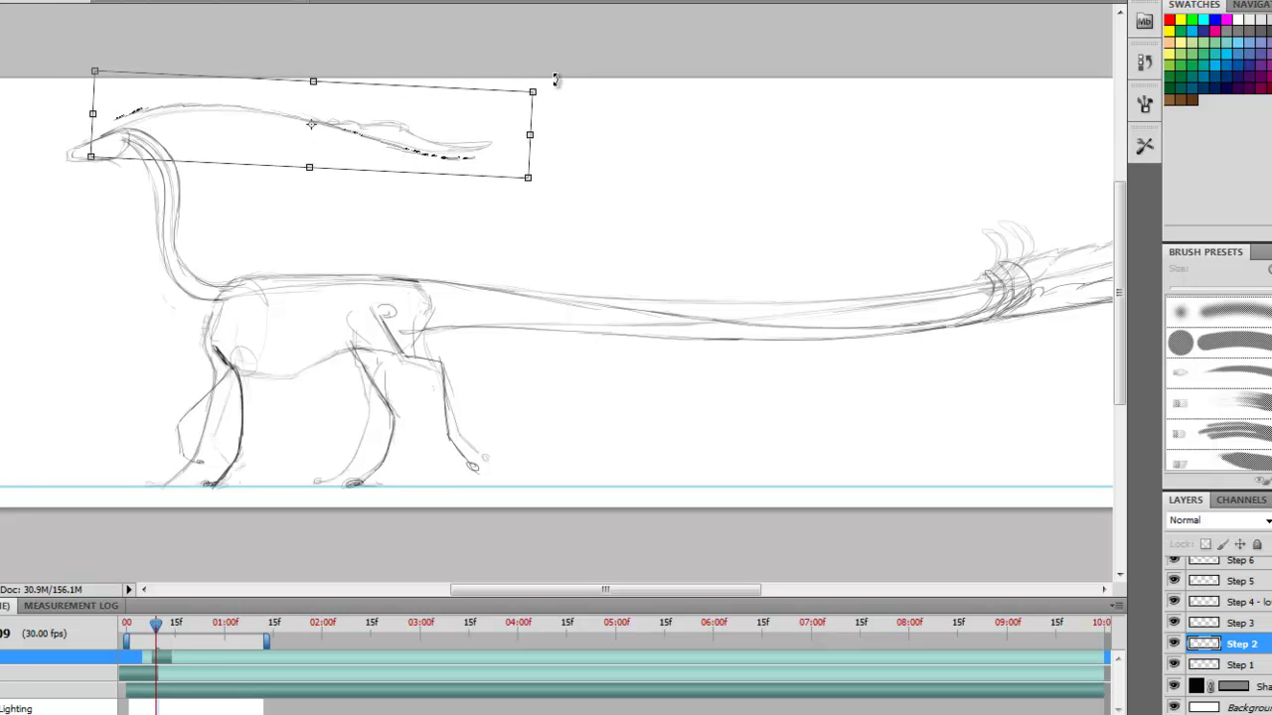
key(Down)
key(Down)
key(Down)
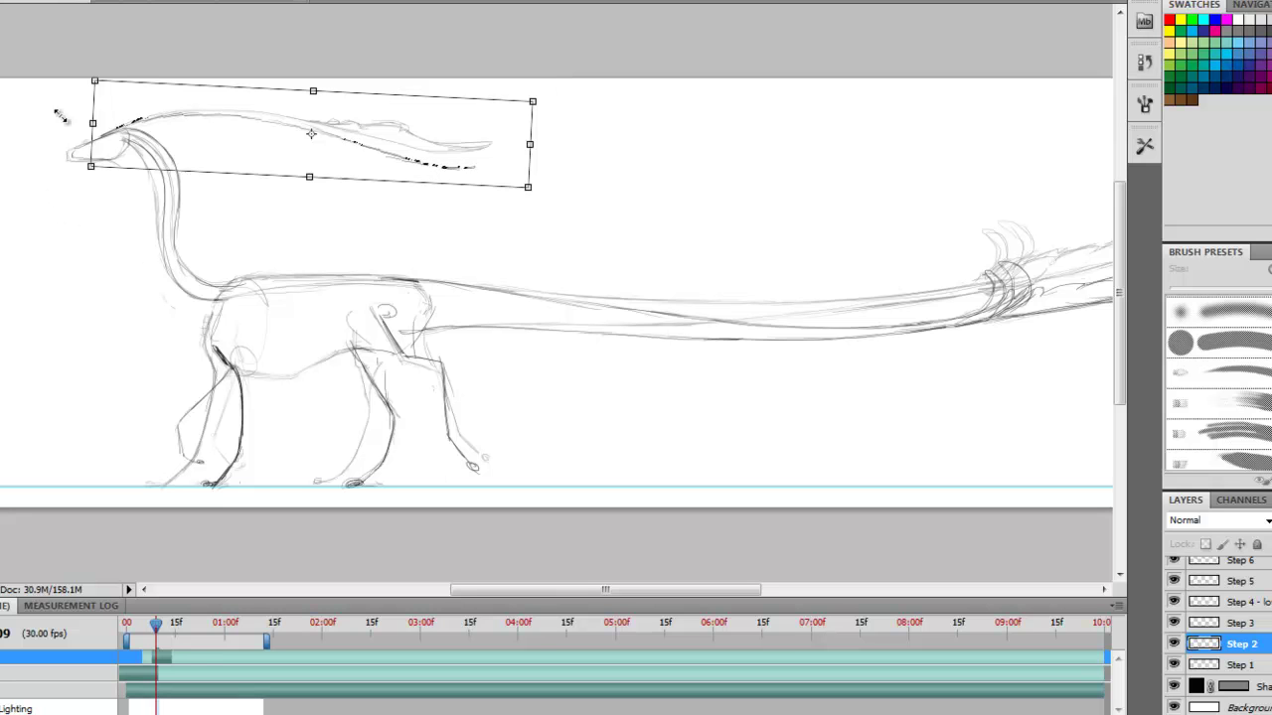
drag(94, 63, 81, 69)
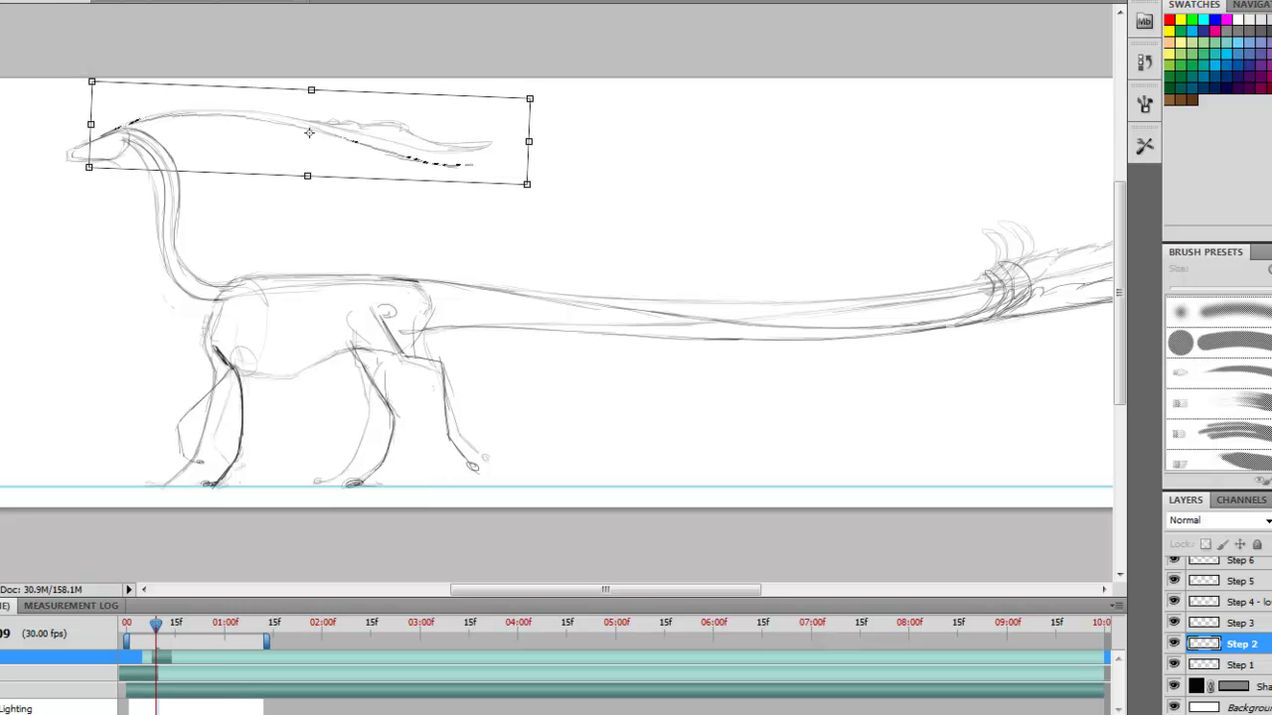
key(ctrl+z)
drag(627, 588, 648, 587)
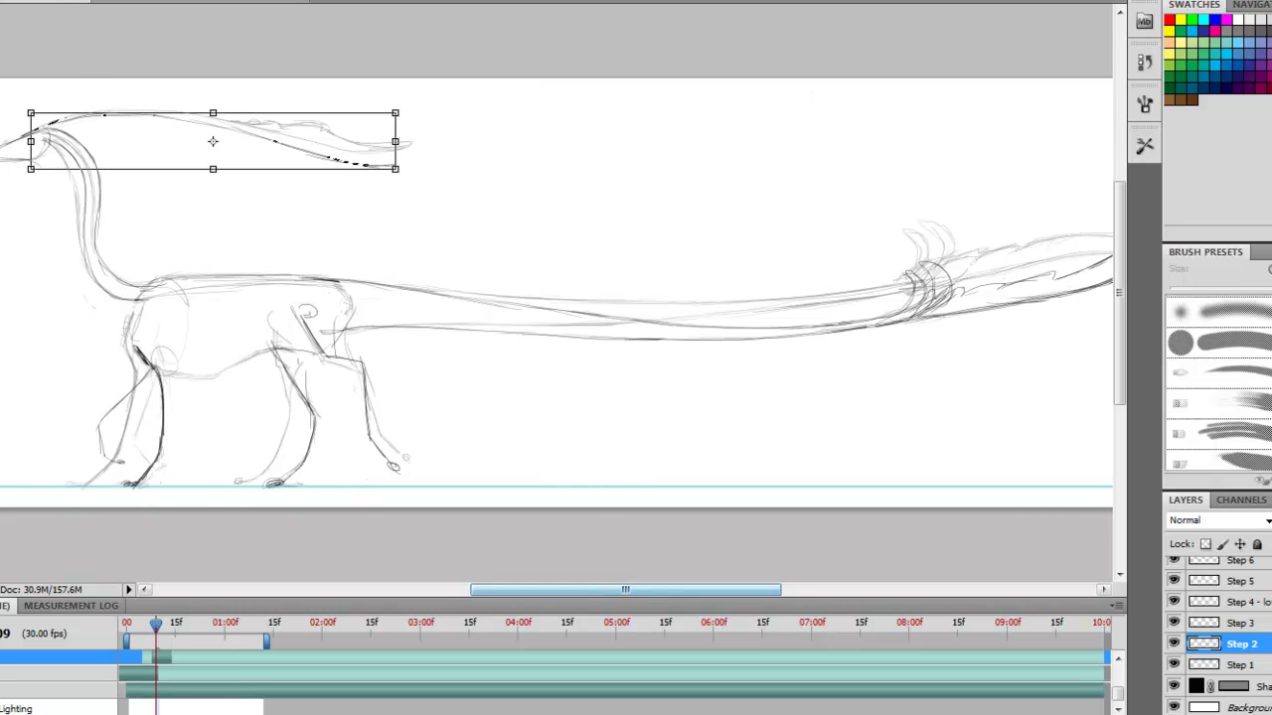
Step: Commit the repositioned crest and clear the selection around it
key(alt+s)
key(ctrl+d)
key(ctrl+t)
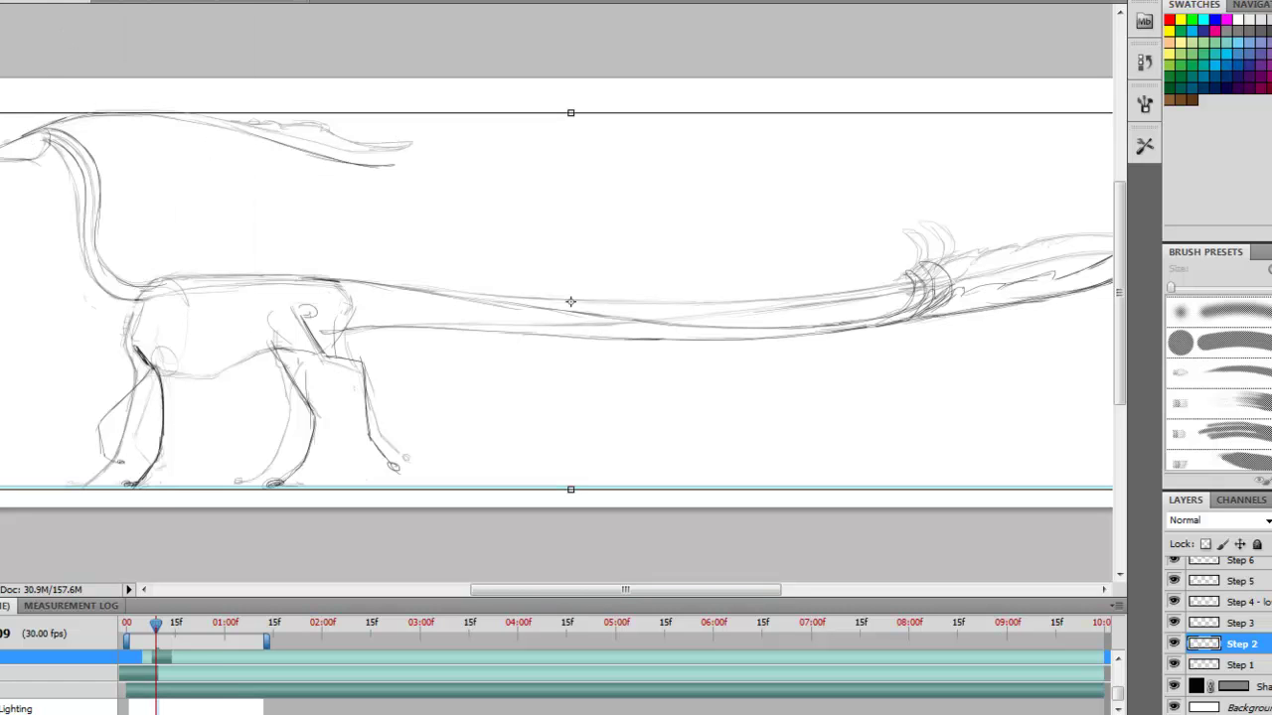
key(Return)
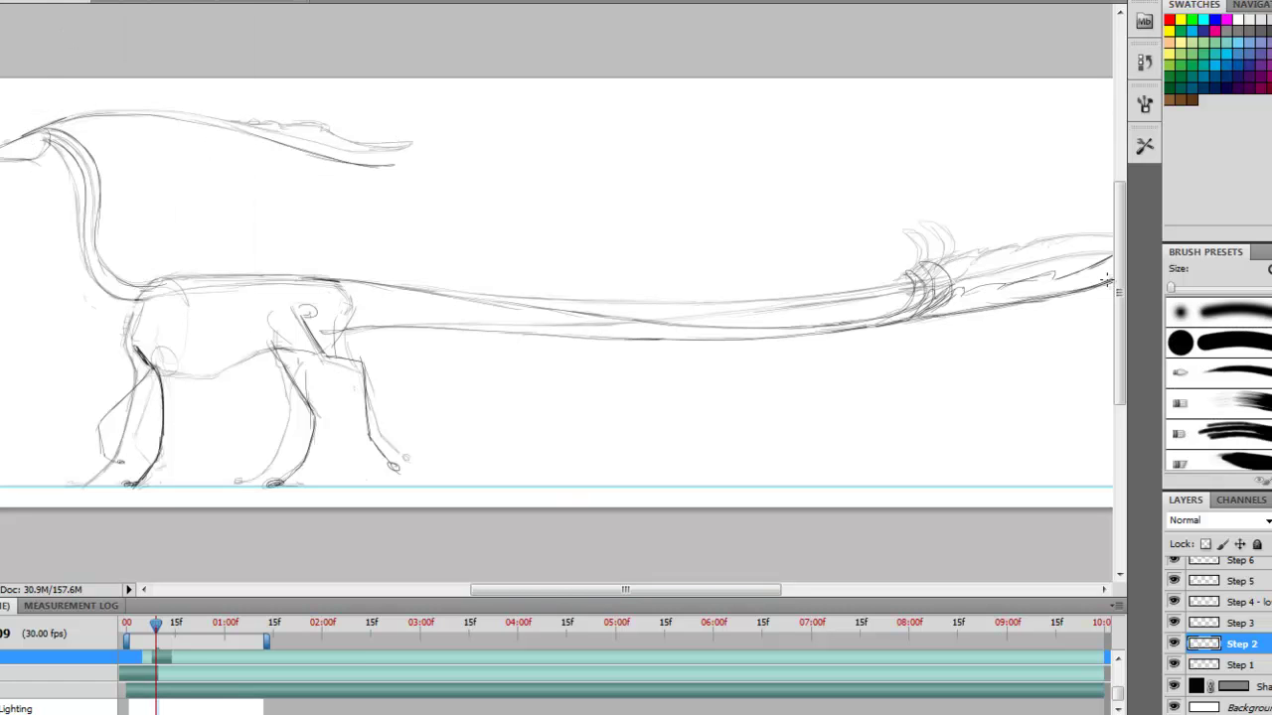
Step: Darken the antenna line above the Step 2 head with fresh strokes
mouse_move(553, 590)
mouse_down()
mouse_move(590, 593)
mouse_move(571, 589)
mouse_up()
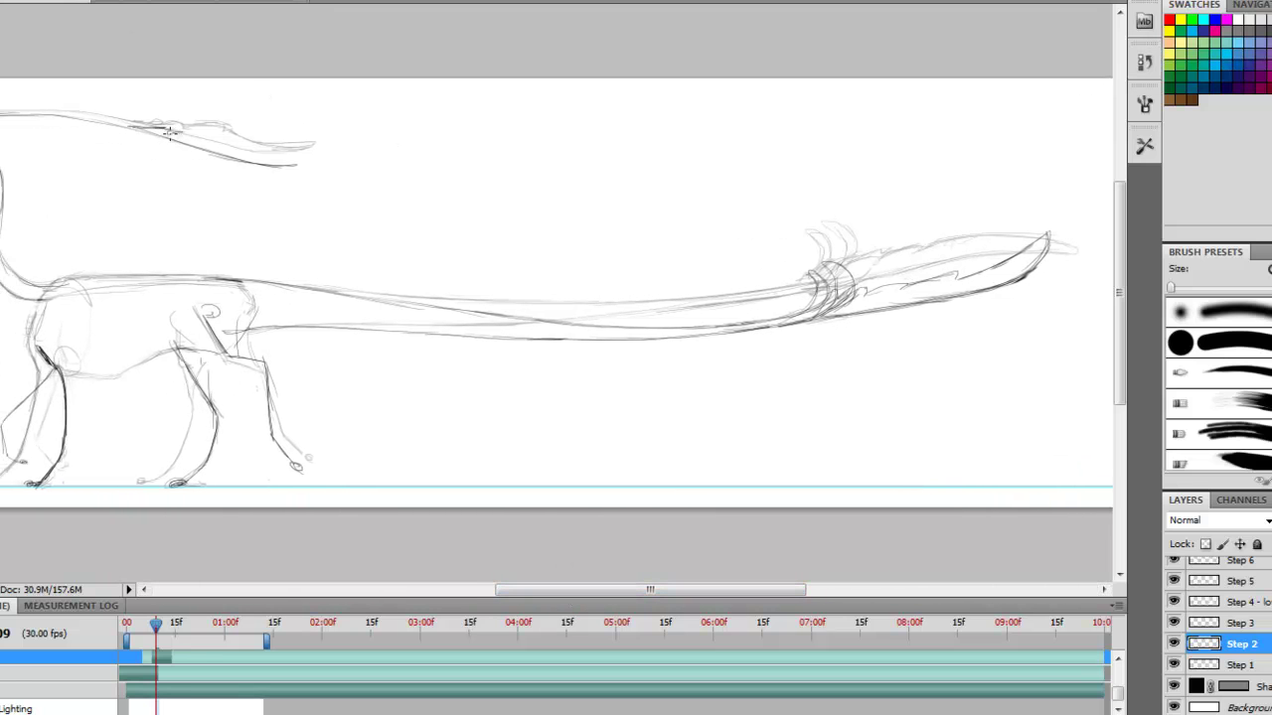
mouse_move(170, 132)
mouse_down()
mouse_move(264, 159)
mouse_move(248, 154)
mouse_move(311, 157)
mouse_move(278, 170)
mouse_move(309, 157)
mouse_move(260, 156)
mouse_up()
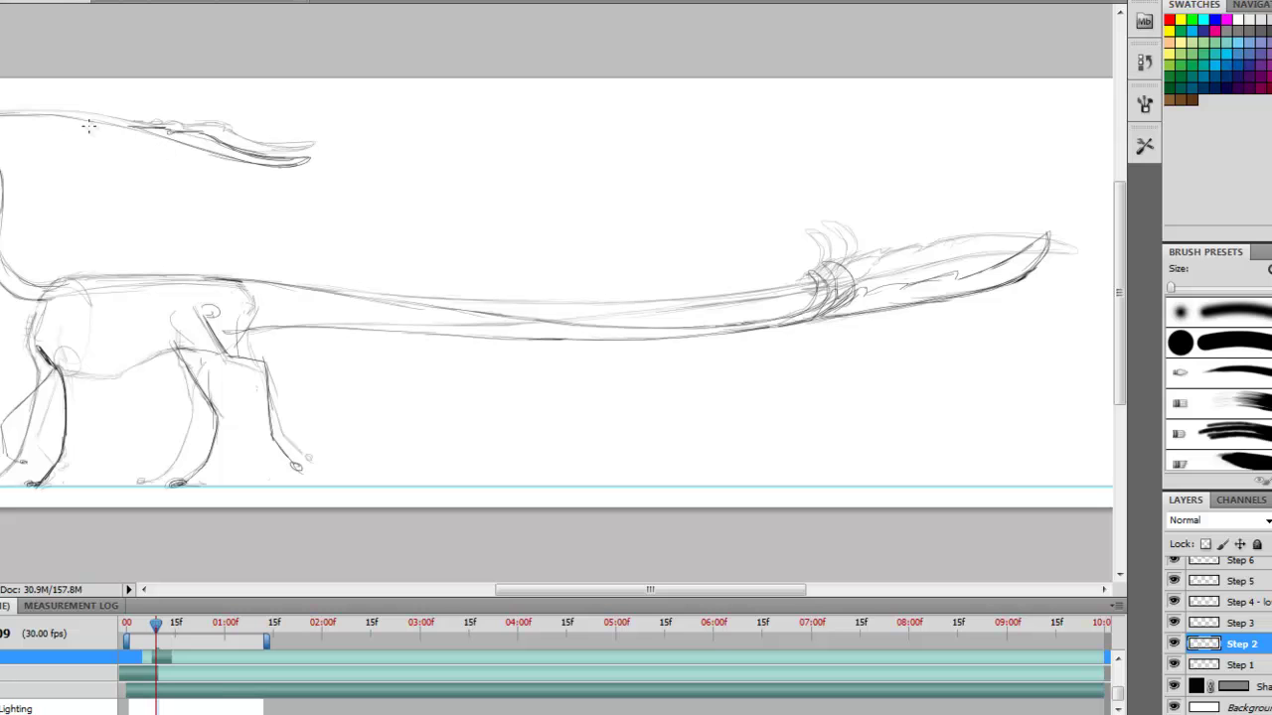
drag(36, 114, 212, 151)
drag(158, 626, 151, 629)
Step: On Step 1, erase the dark squiggle on the antenna and part of the head stroke
click(1237, 666)
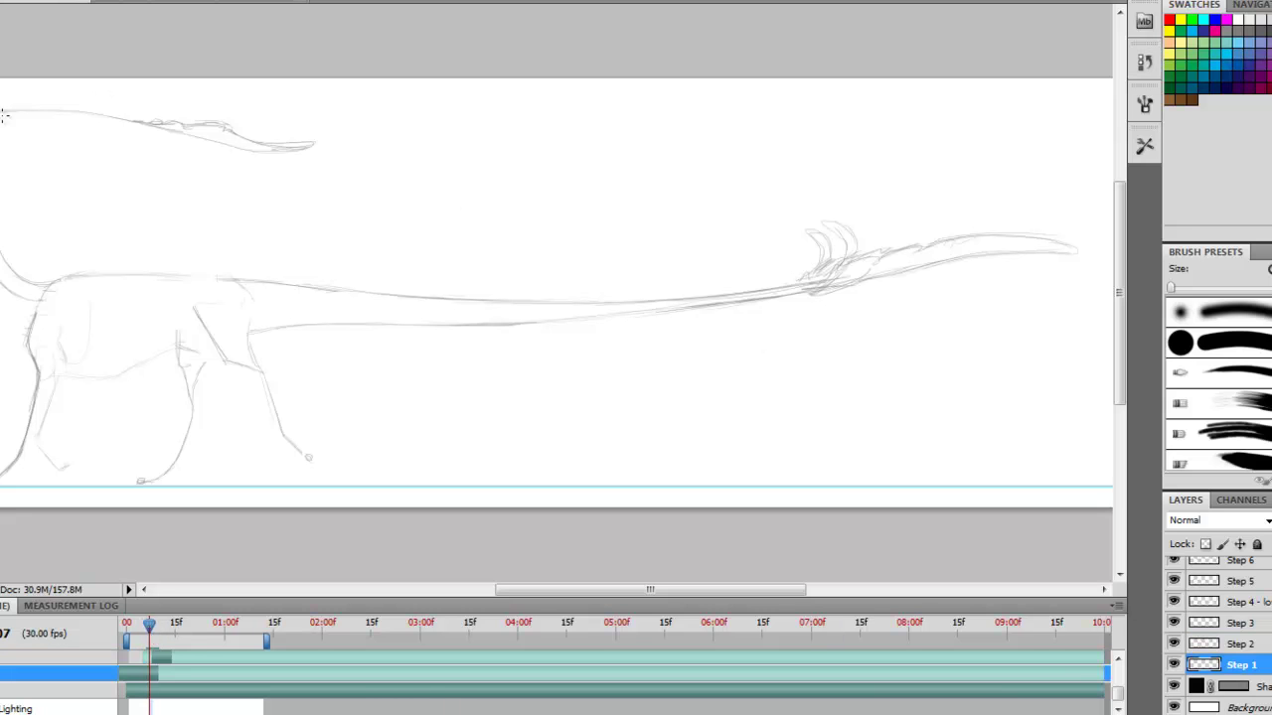
key(e)
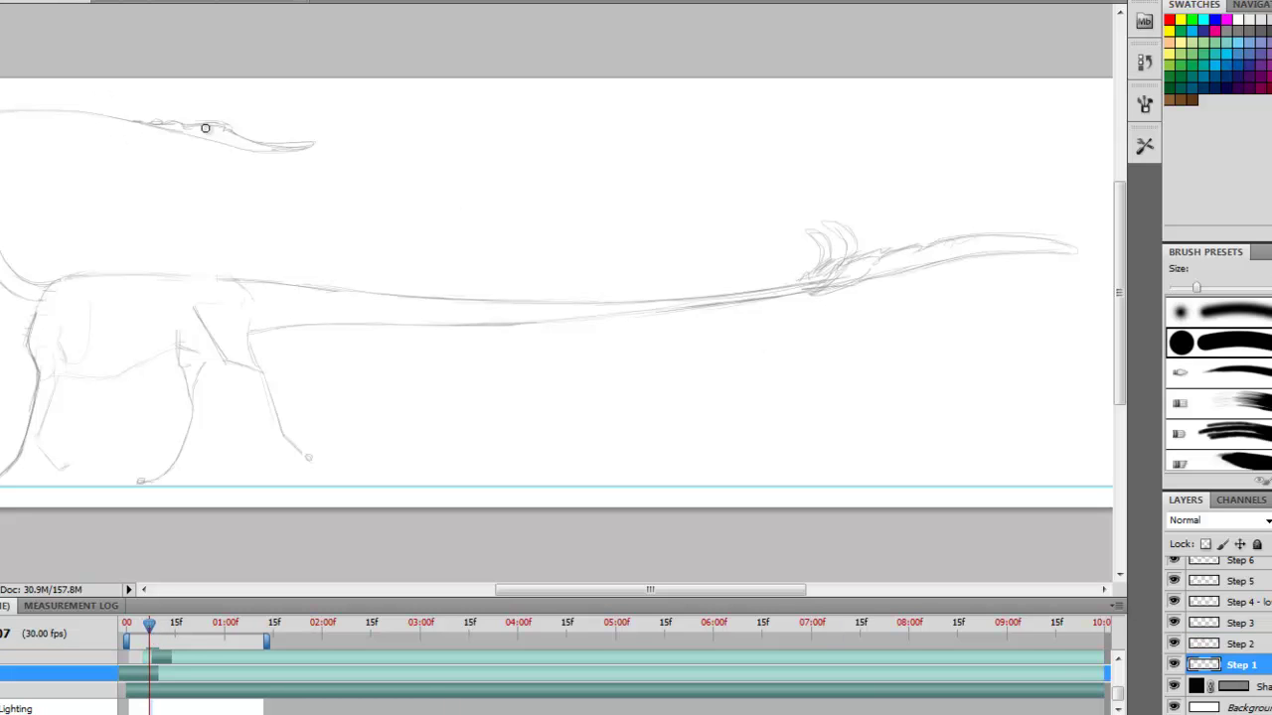
drag(205, 125, 157, 120)
drag(294, 141, 262, 134)
Step: Redraw the Step 1 antenna outline with darker strokes and trim its clip to align with Step 2
key(bracketleft)
key(bracketleft)
key(bracketleft)
drag(192, 131, 314, 145)
mouse_move(198, 141)
mouse_down()
mouse_move(136, 121)
mouse_move(307, 146)
mouse_up()
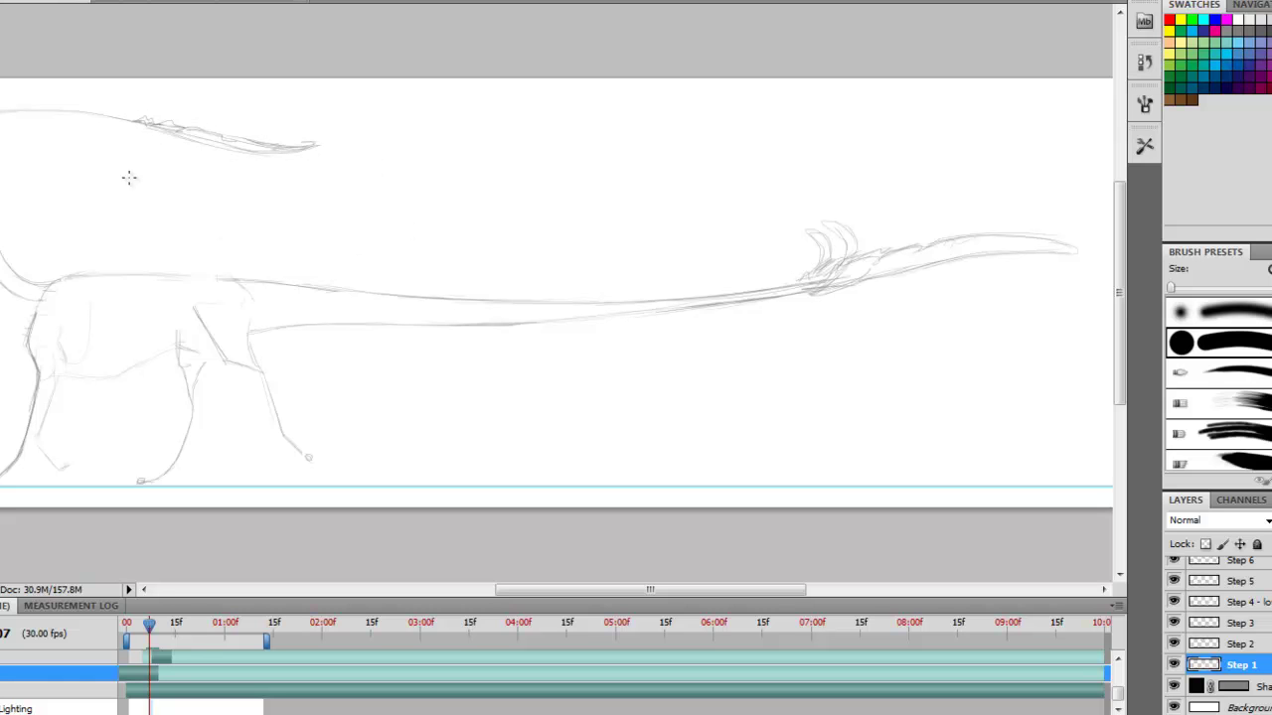
mouse_move(149, 622)
mouse_down()
mouse_move(167, 622)
mouse_move(126, 622)
mouse_move(170, 626)
mouse_move(126, 626)
mouse_move(159, 629)
mouse_up()
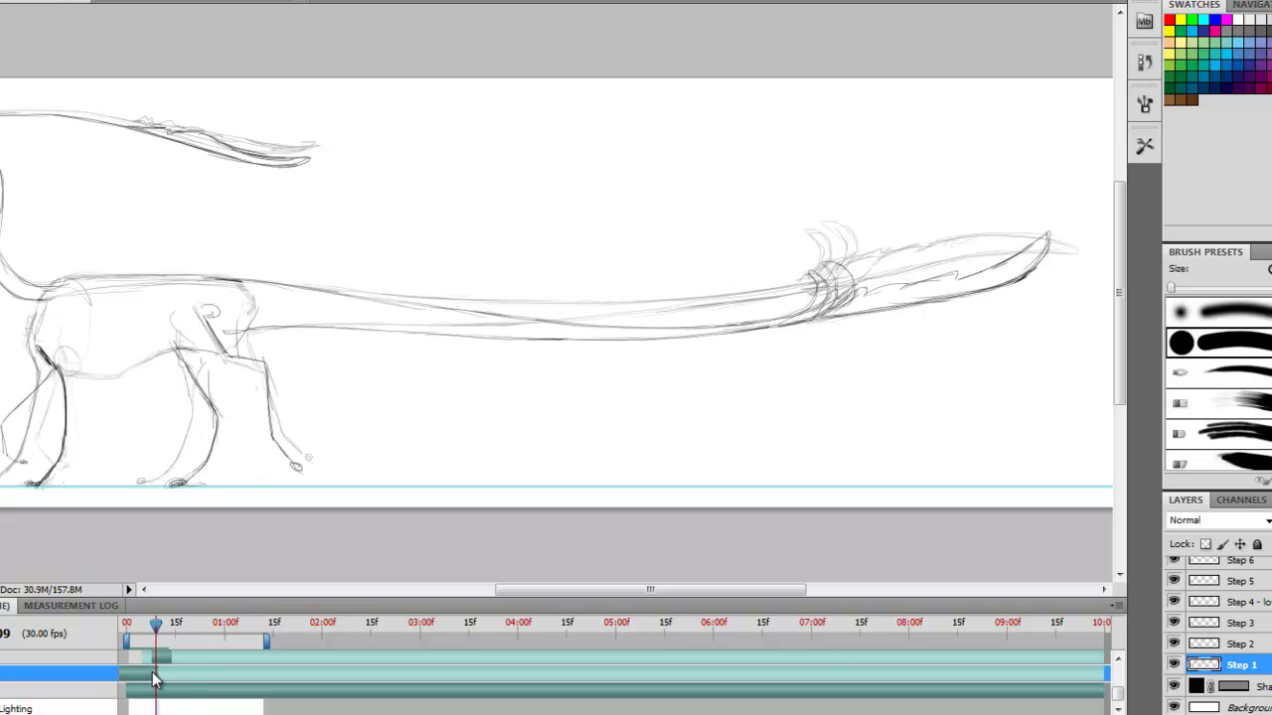
drag(159, 674, 154, 673)
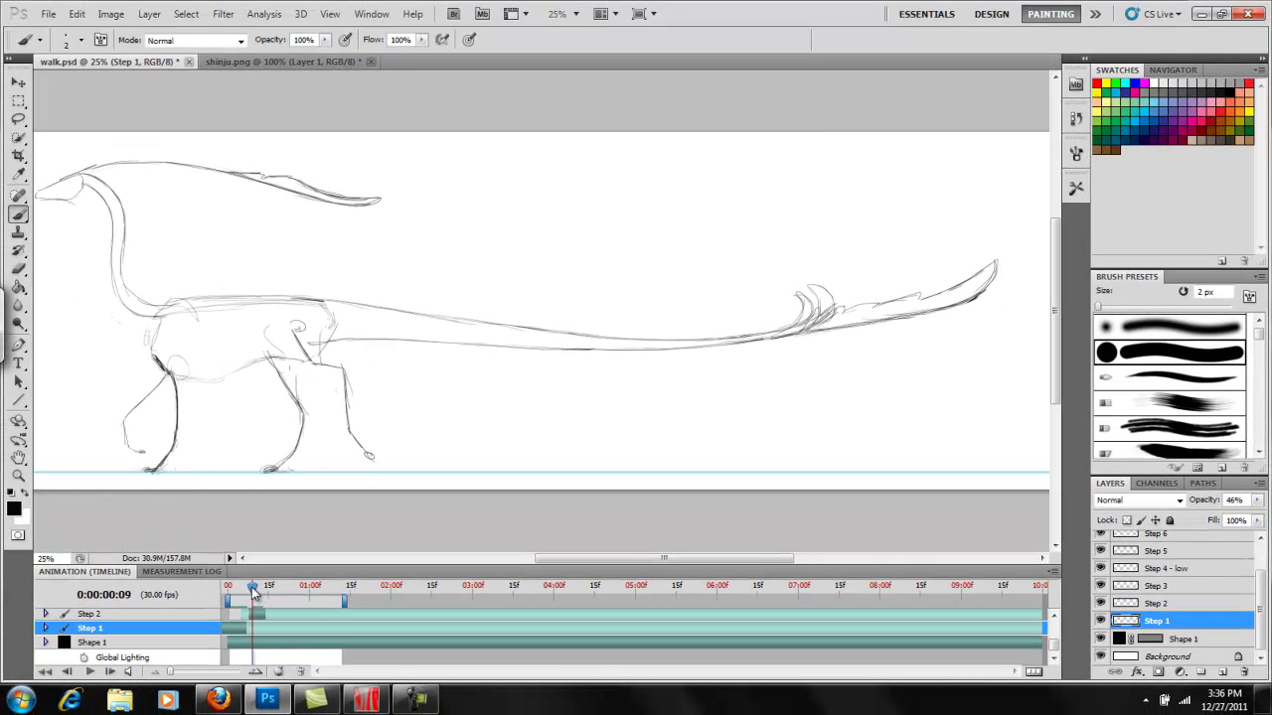
Step: Play the walk from frame 01, then return to frame 11
drag(254, 586, 230, 586)
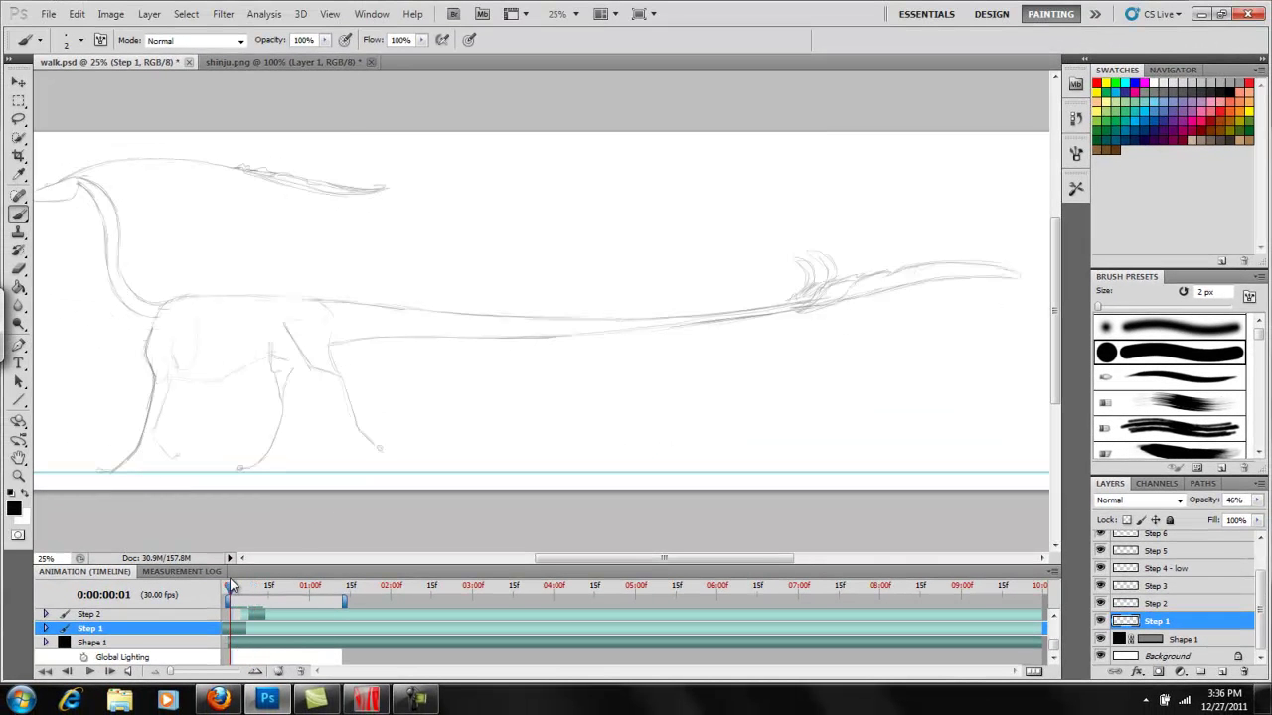
key(space)
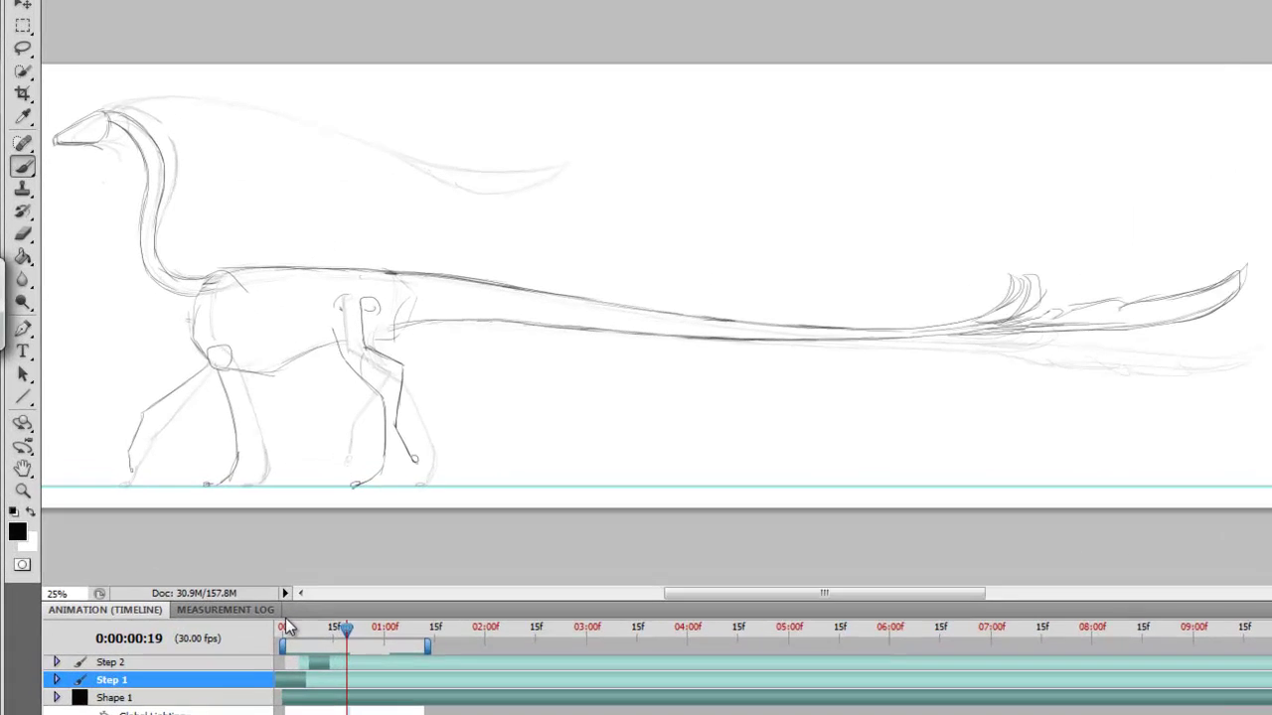
drag(353, 632, 324, 627)
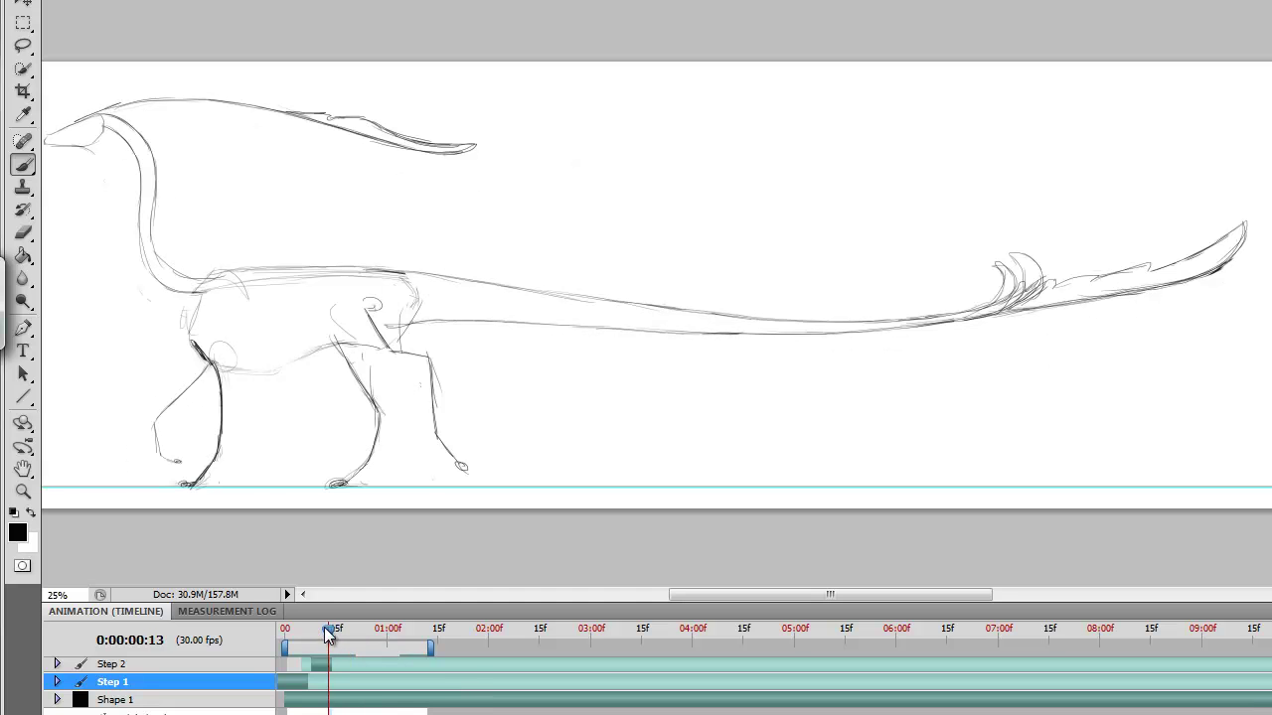
Step: Rotate the lassoed Step 2 crest about 1.79° clockwise, shift it down-left, and deselect
key(alt+bracketright)
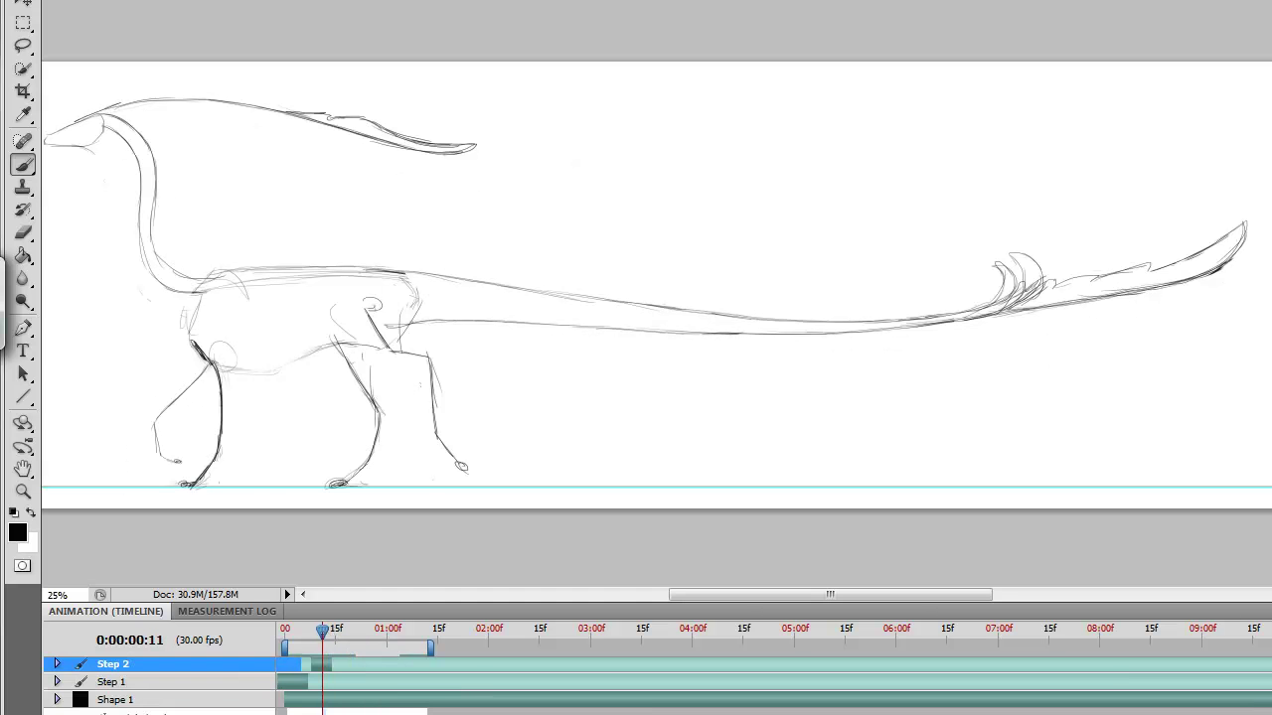
click(23, 45)
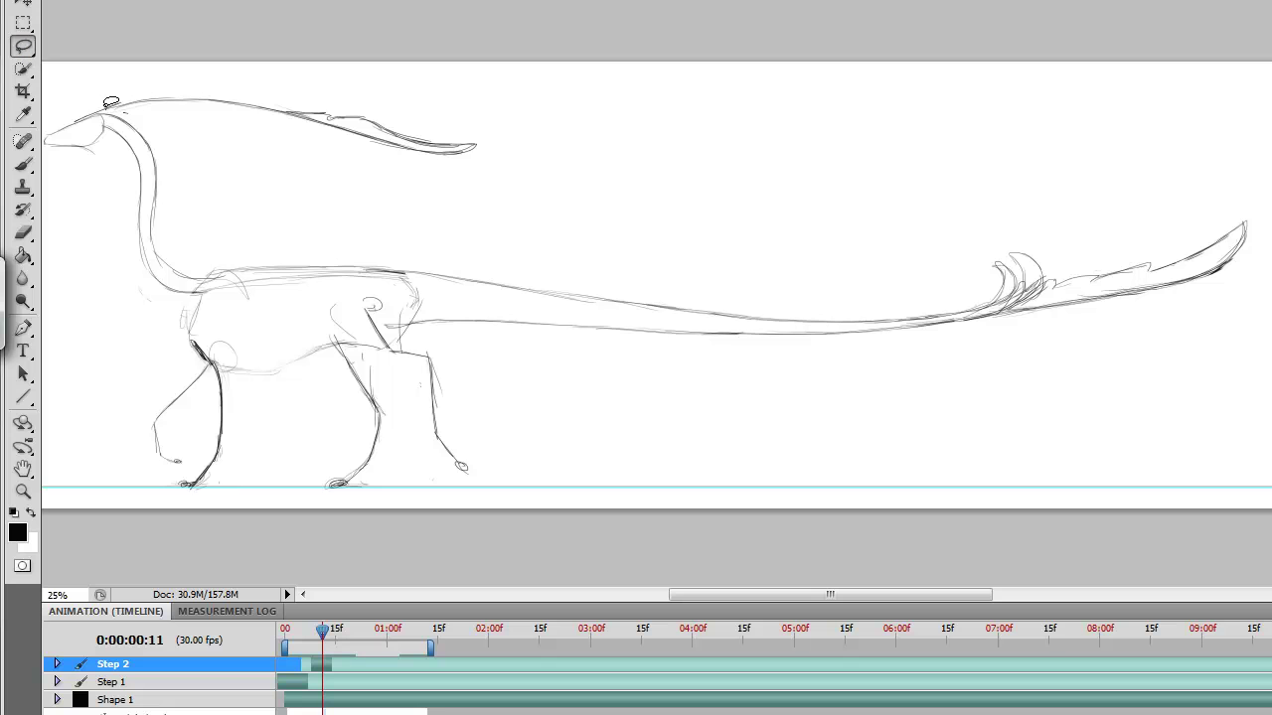
drag(83, 87, 491, 102)
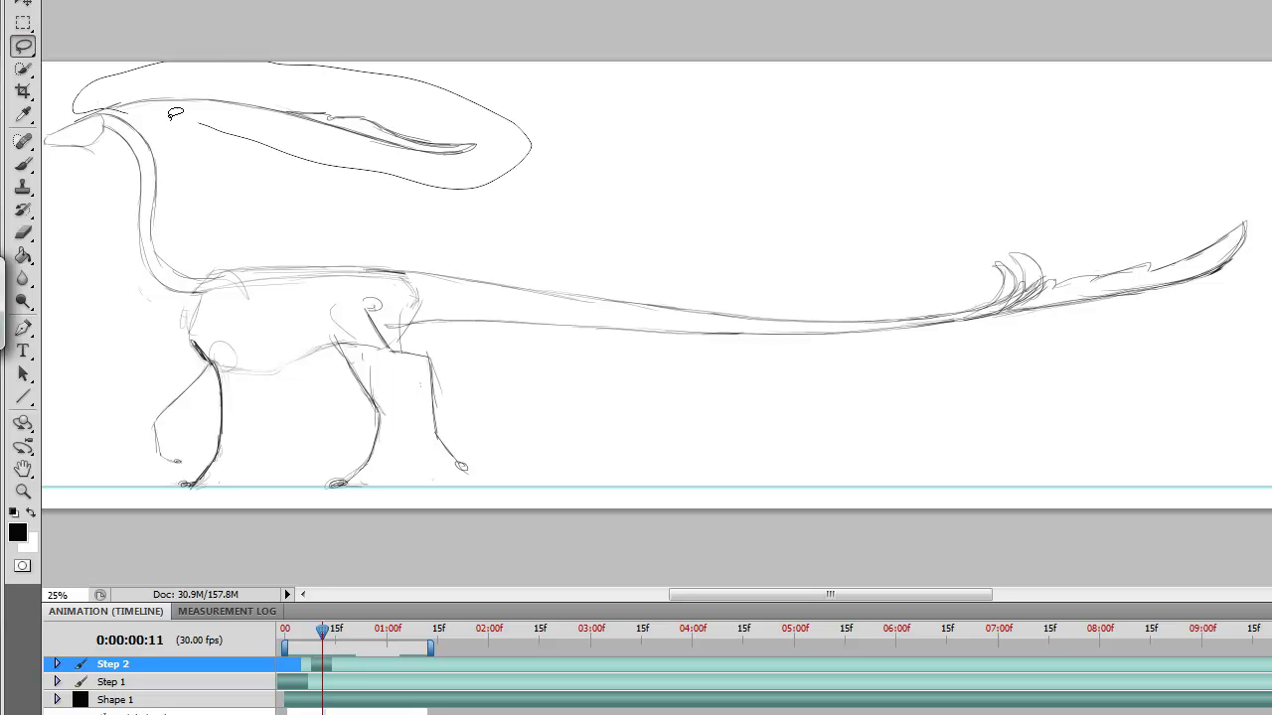
drag(175, 114, 164, 109)
click(22, 5)
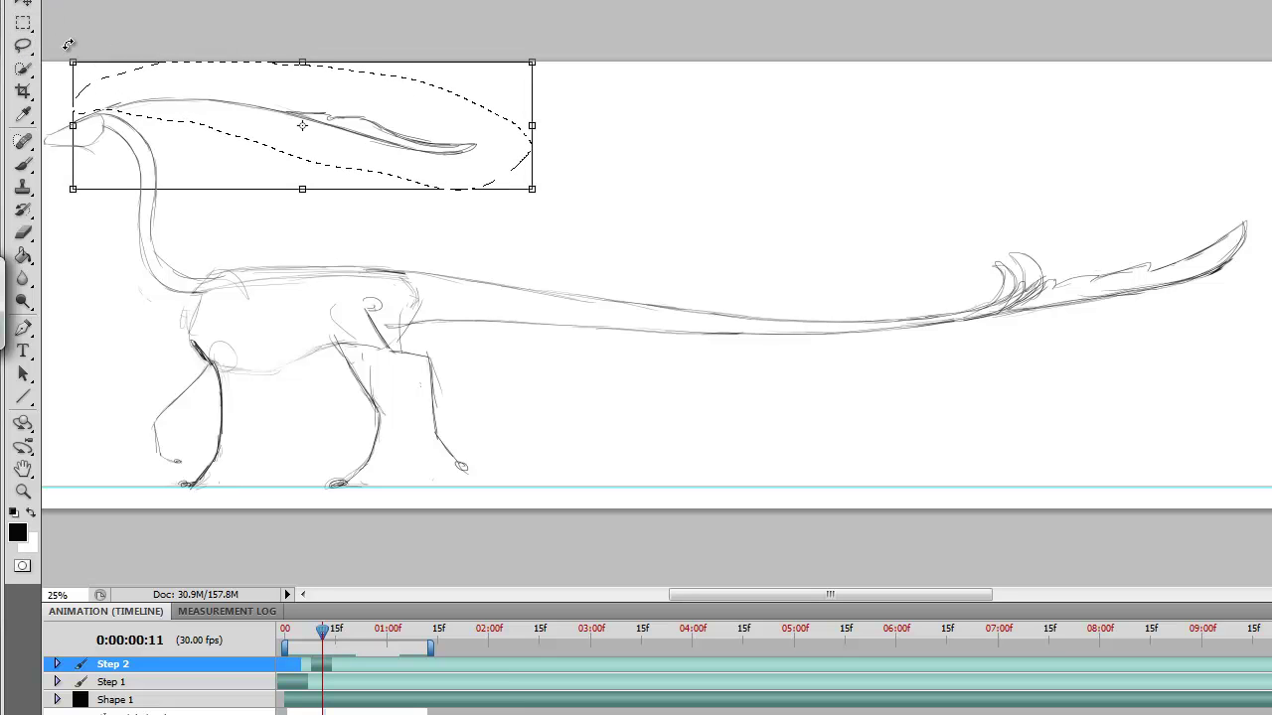
drag(68, 45, 71, 40)
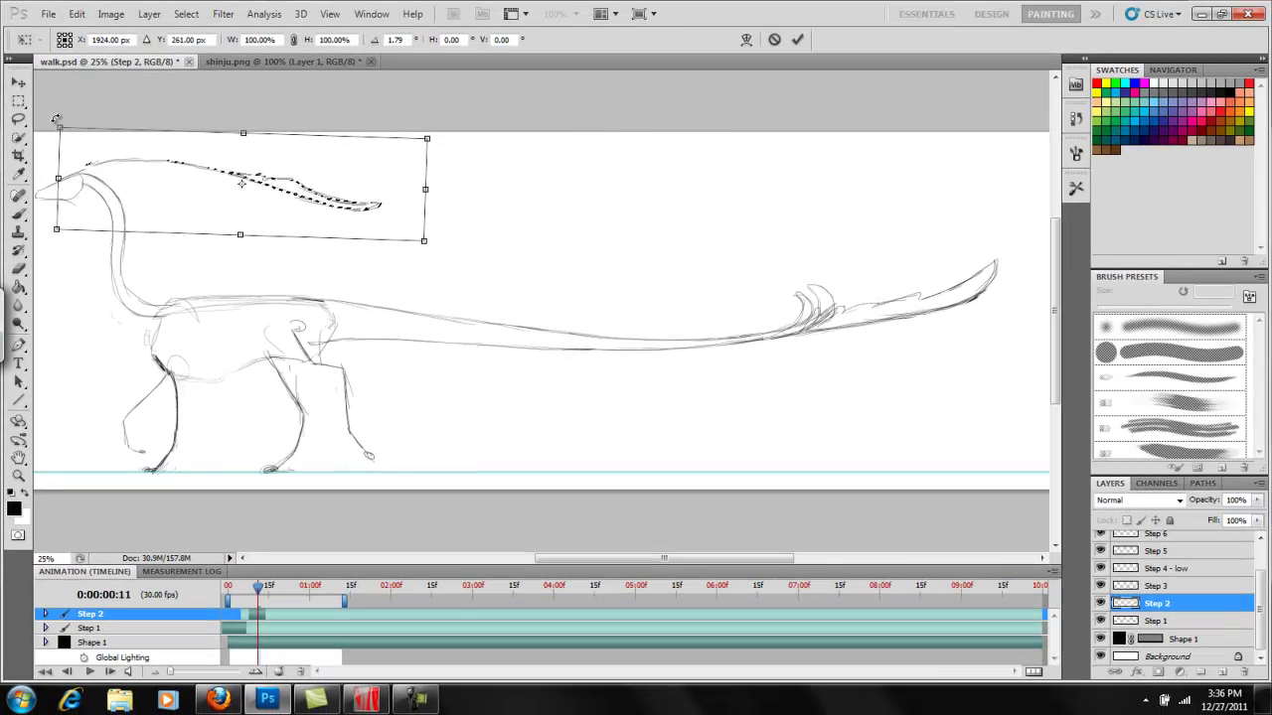
drag(242, 184, 239, 187)
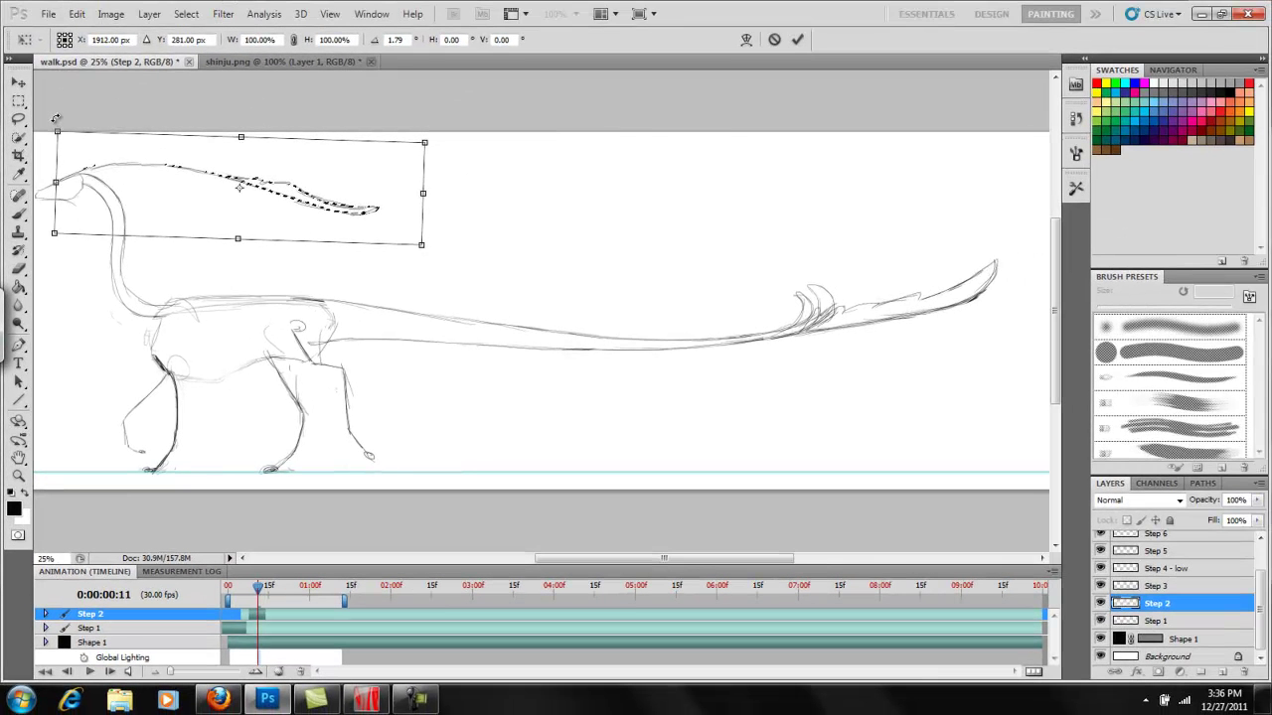
key(Return)
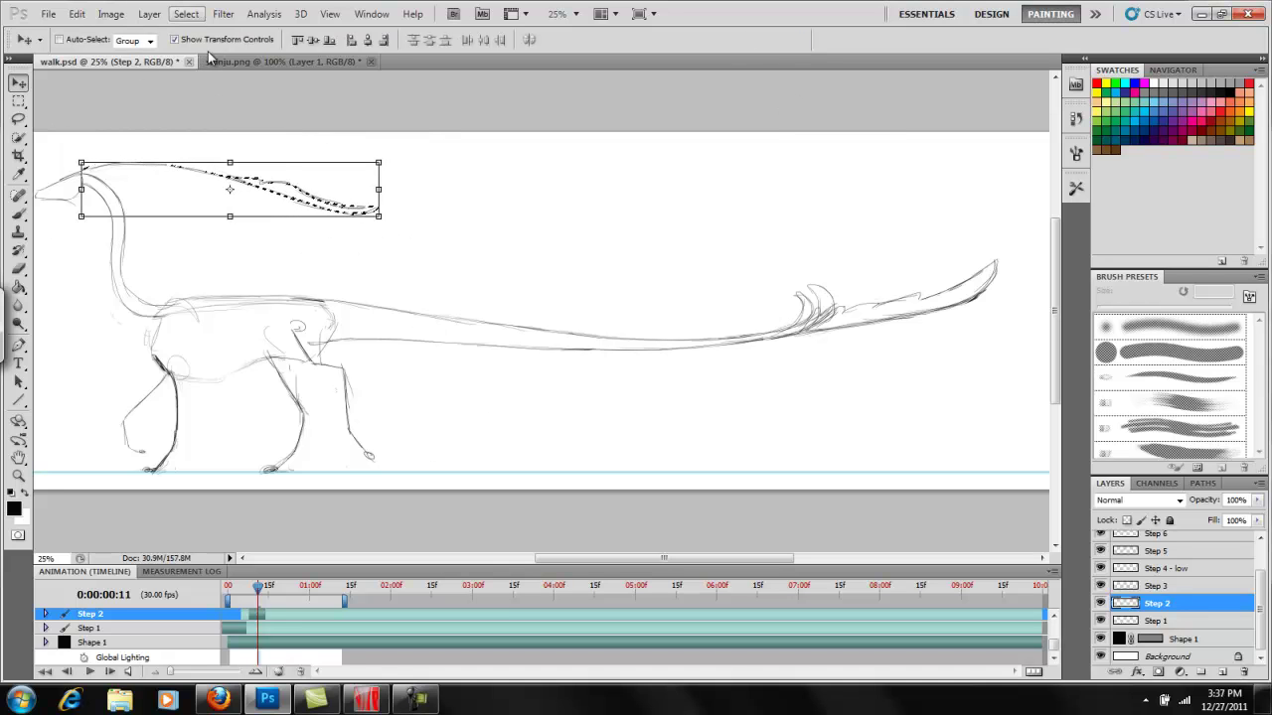
key(ctrl+d)
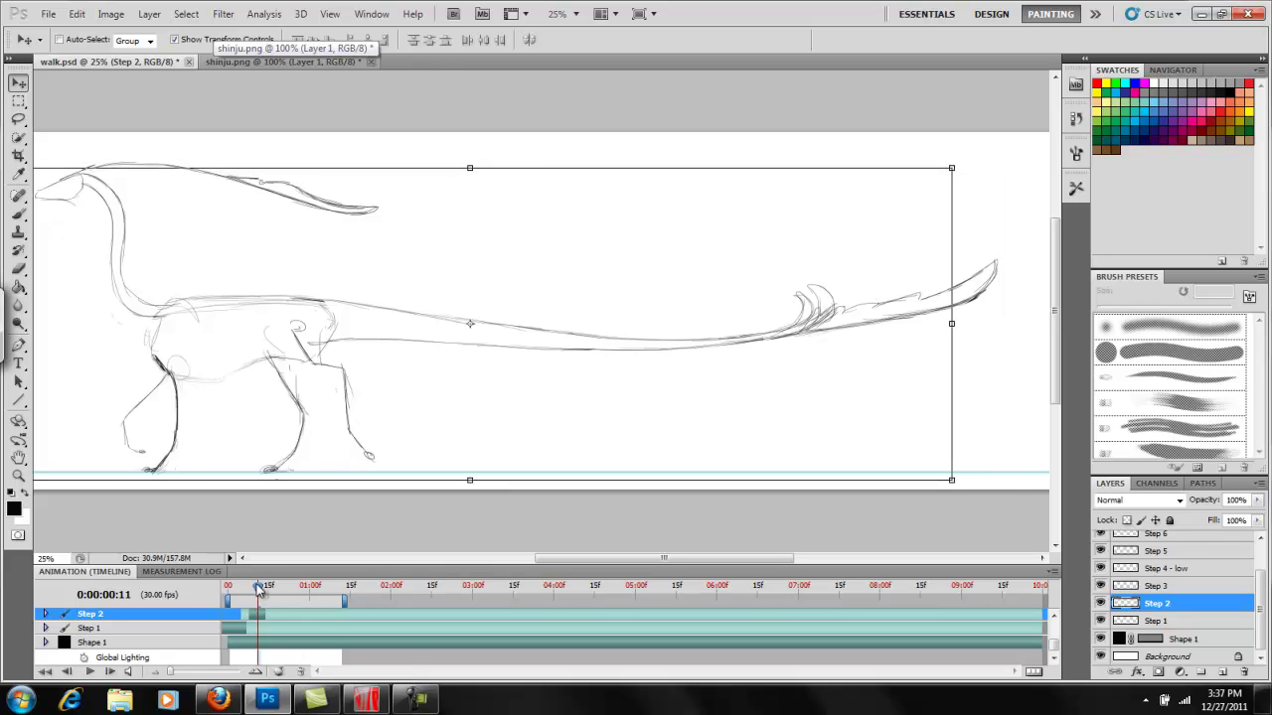
drag(258, 588, 242, 588)
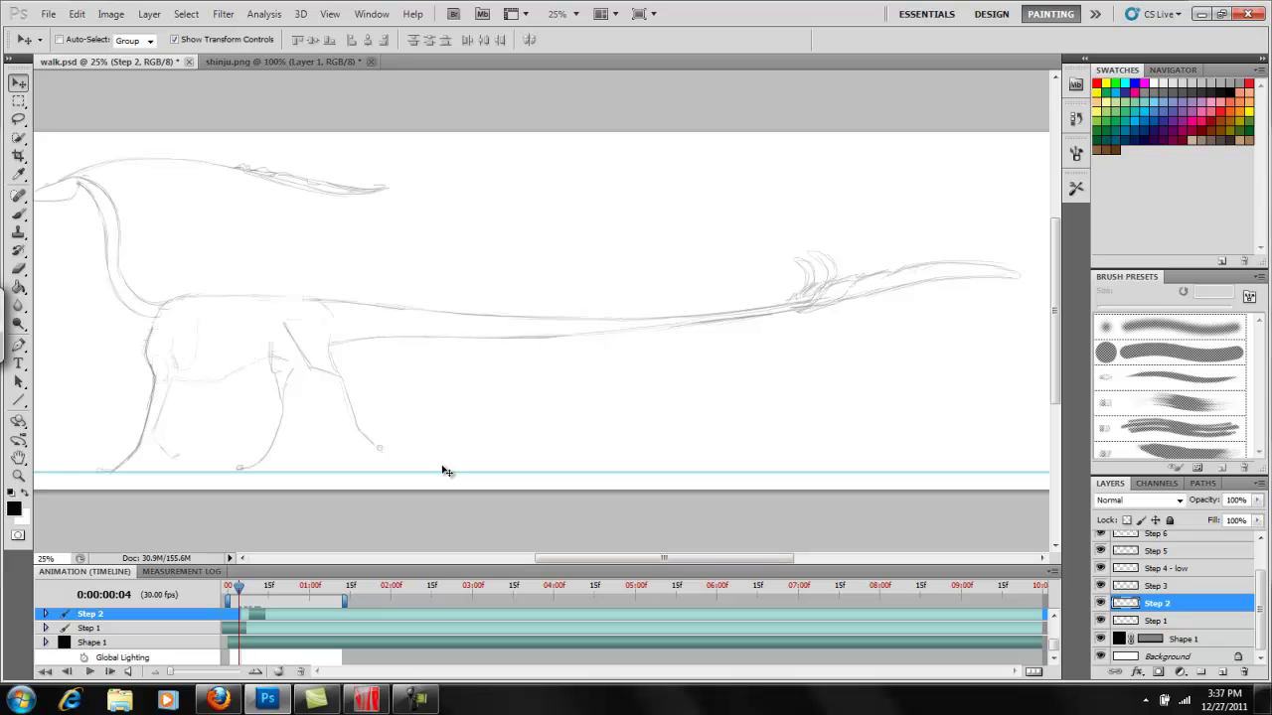
key(ctrl+z)
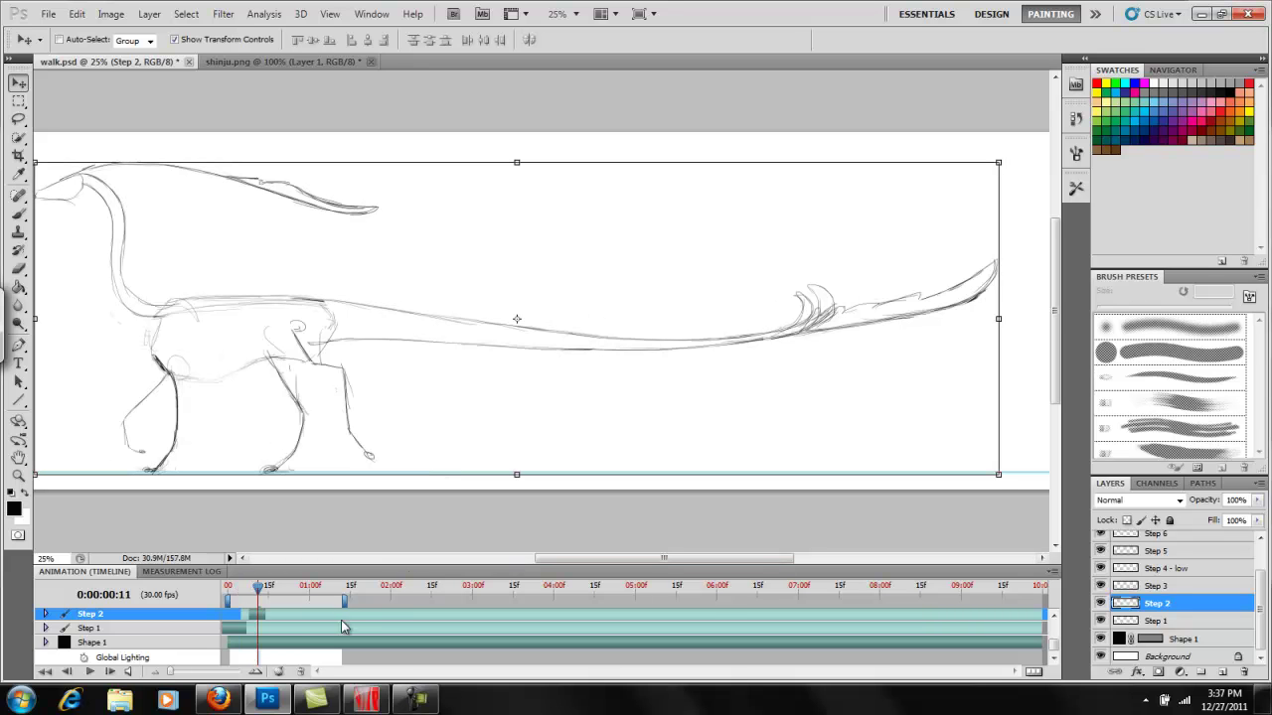
drag(264, 594, 234, 608)
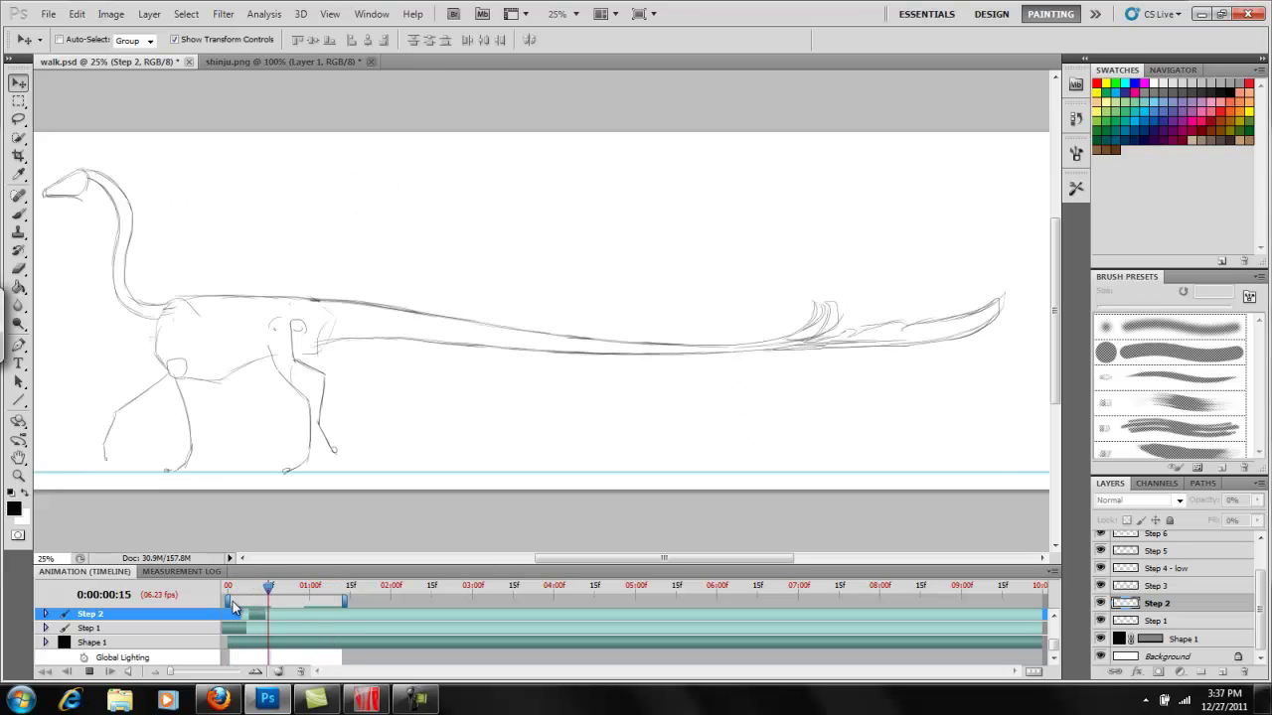
key(space)
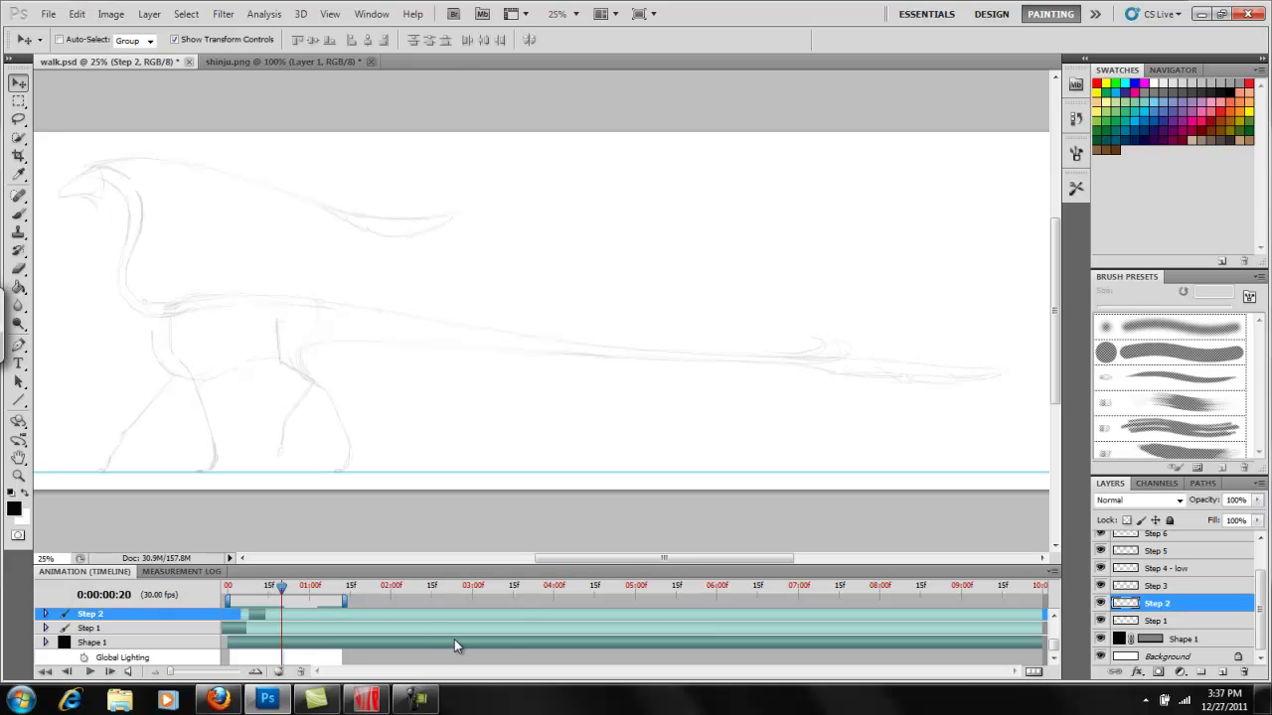
mouse_move(281, 592)
mouse_down()
mouse_move(234, 592)
mouse_move(307, 591)
mouse_move(261, 590)
mouse_up()
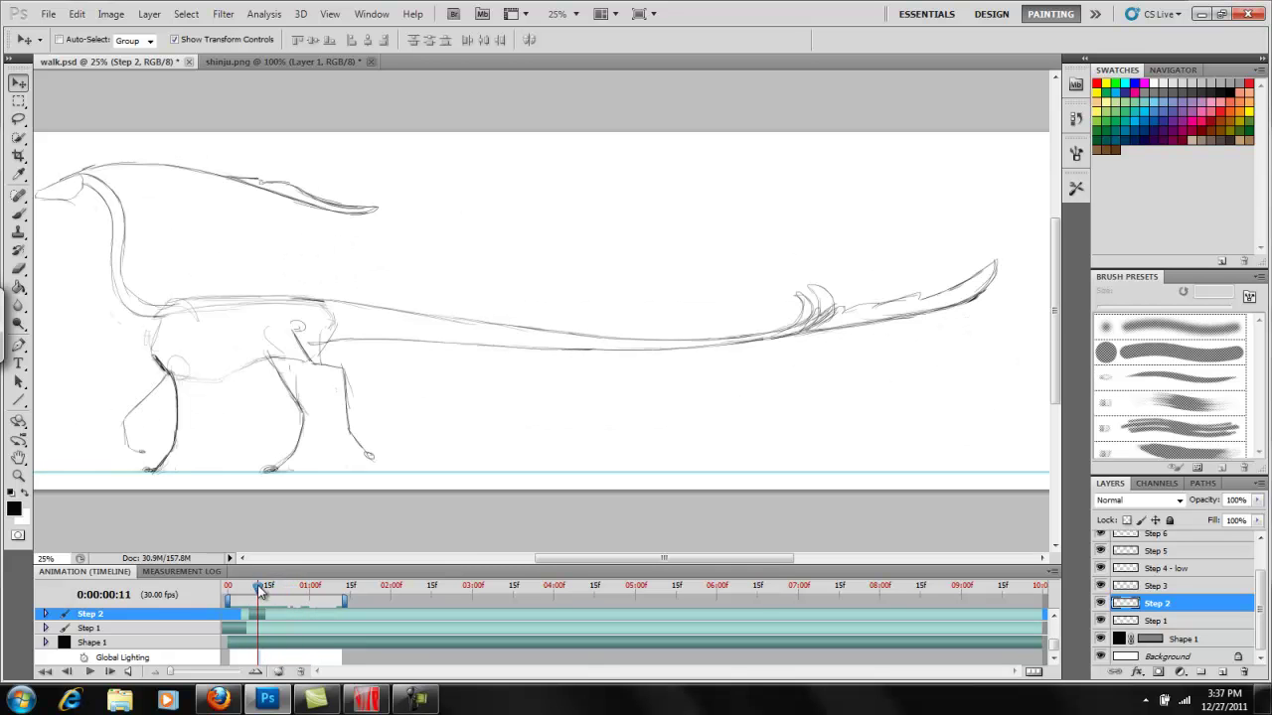
Step: Lasso the Step 2 antenna sketch, then drop the selection and return to the fine brush
click(19, 119)
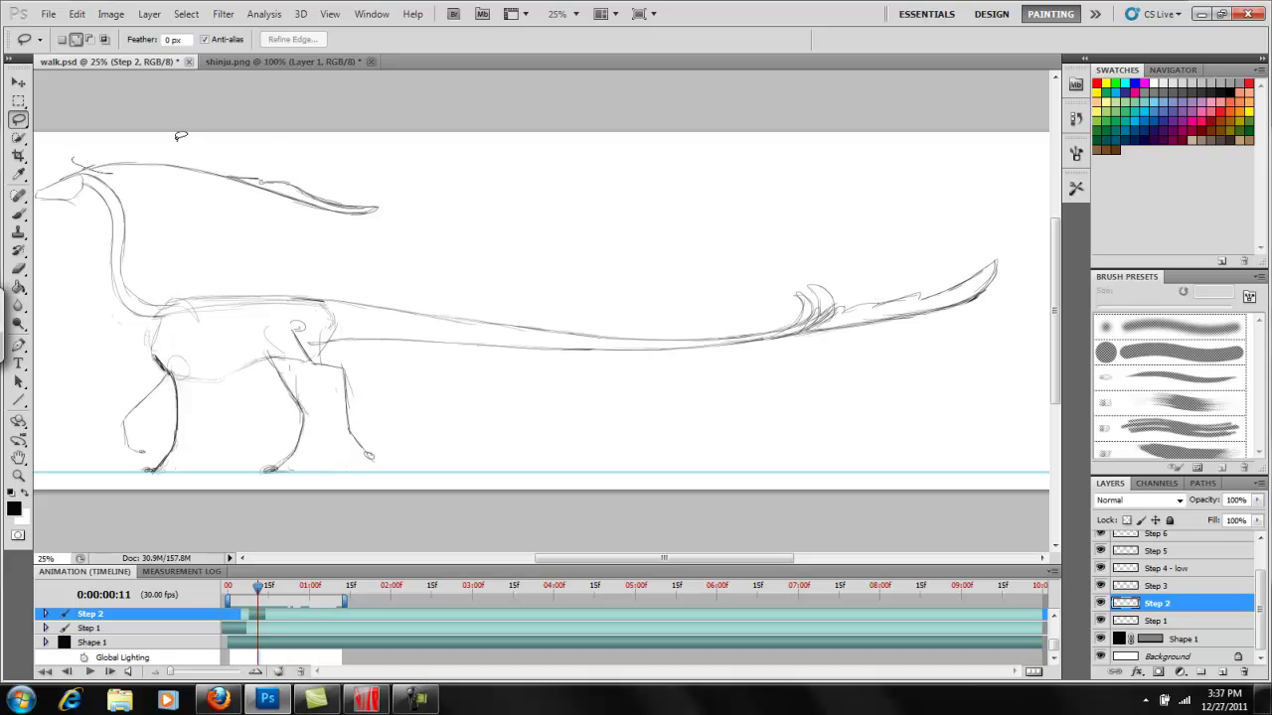
mouse_move(181, 135)
mouse_down()
mouse_move(397, 204)
mouse_move(143, 189)
mouse_move(99, 164)
mouse_up()
key(v)
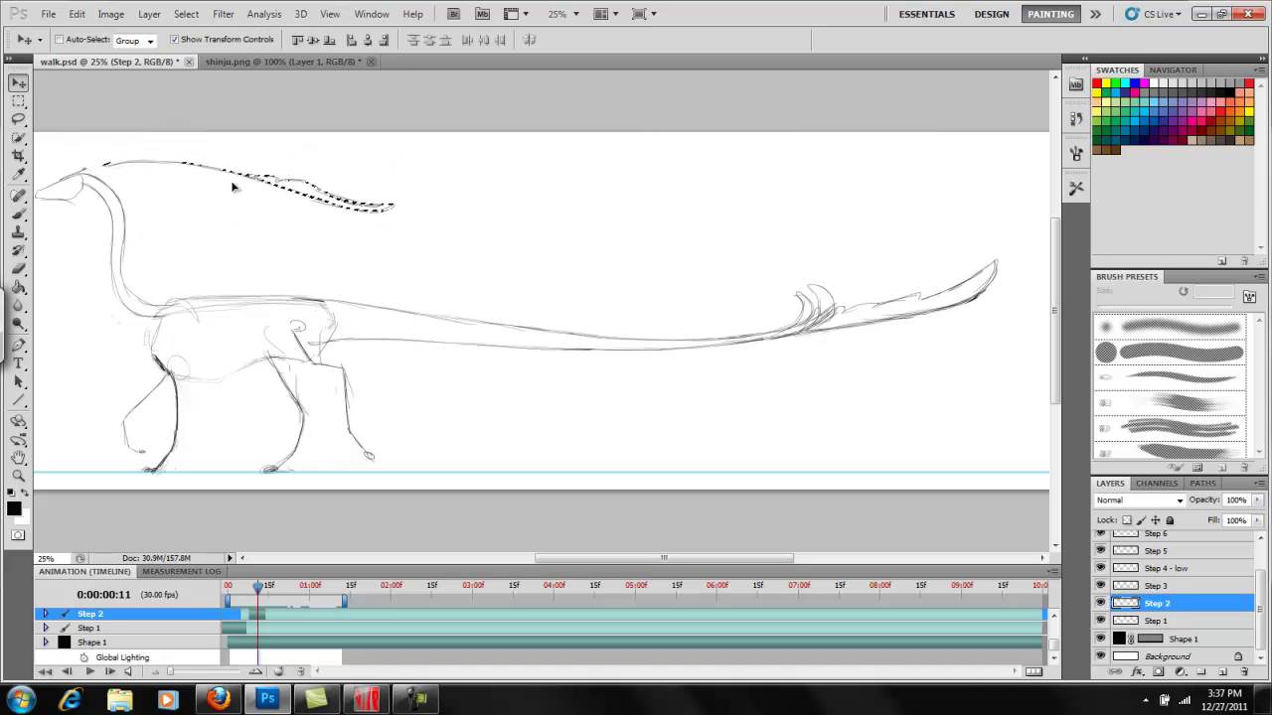
key(b)
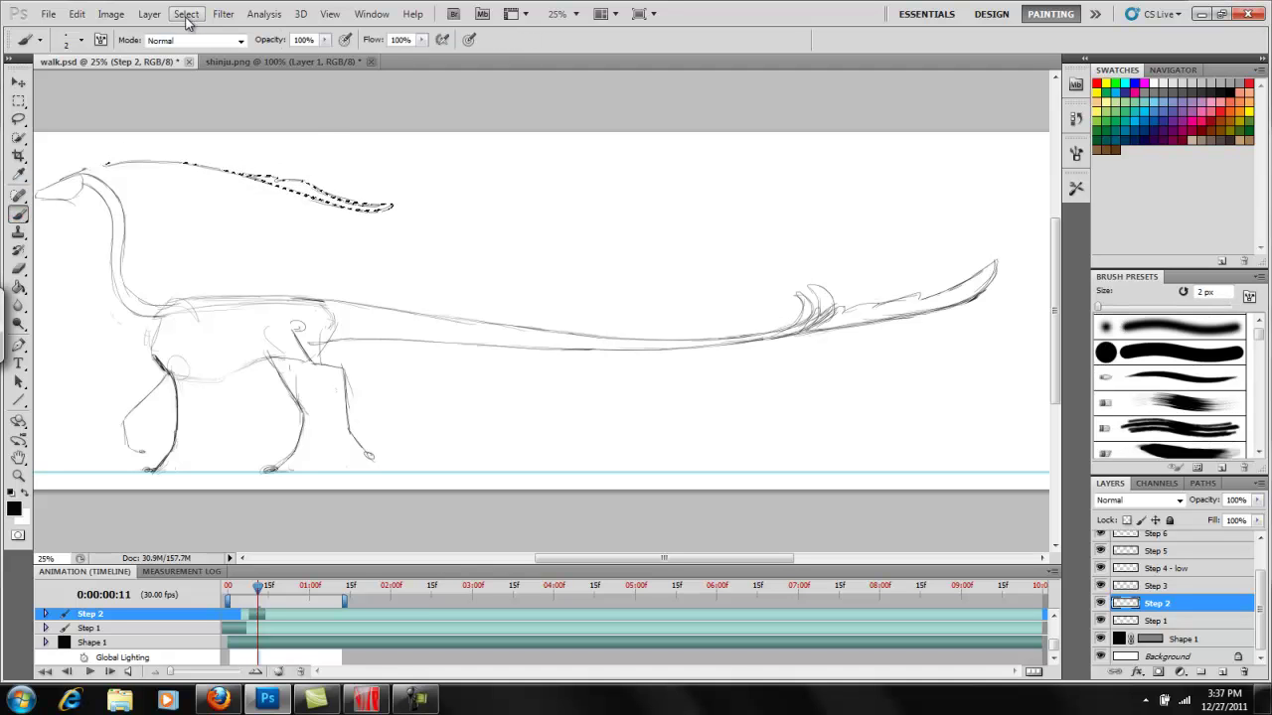
click(186, 14)
click(204, 45)
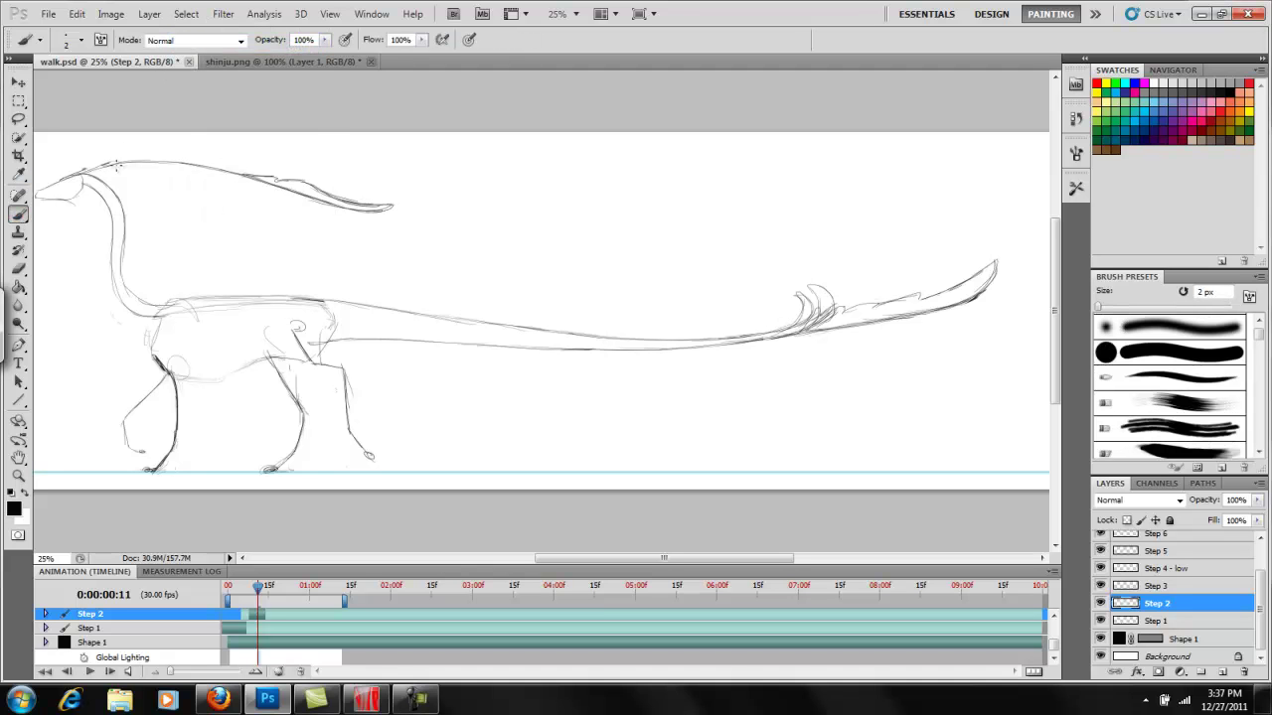
key(e)
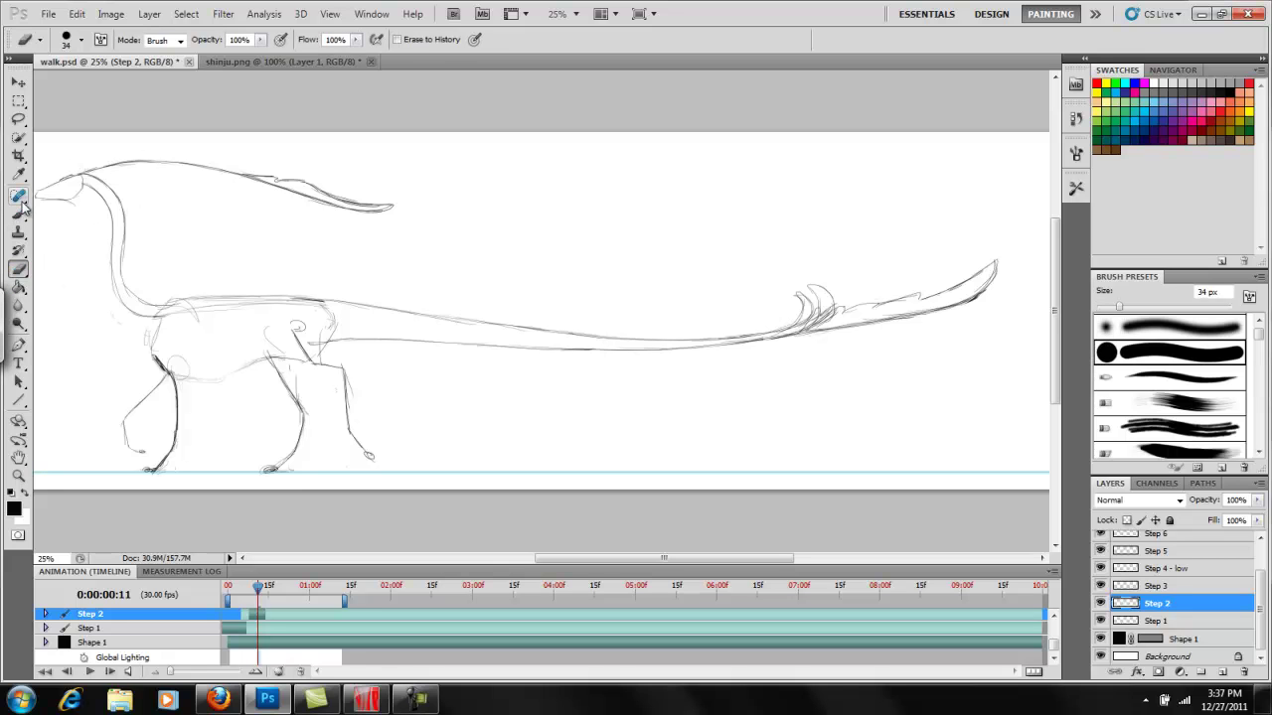
key(b)
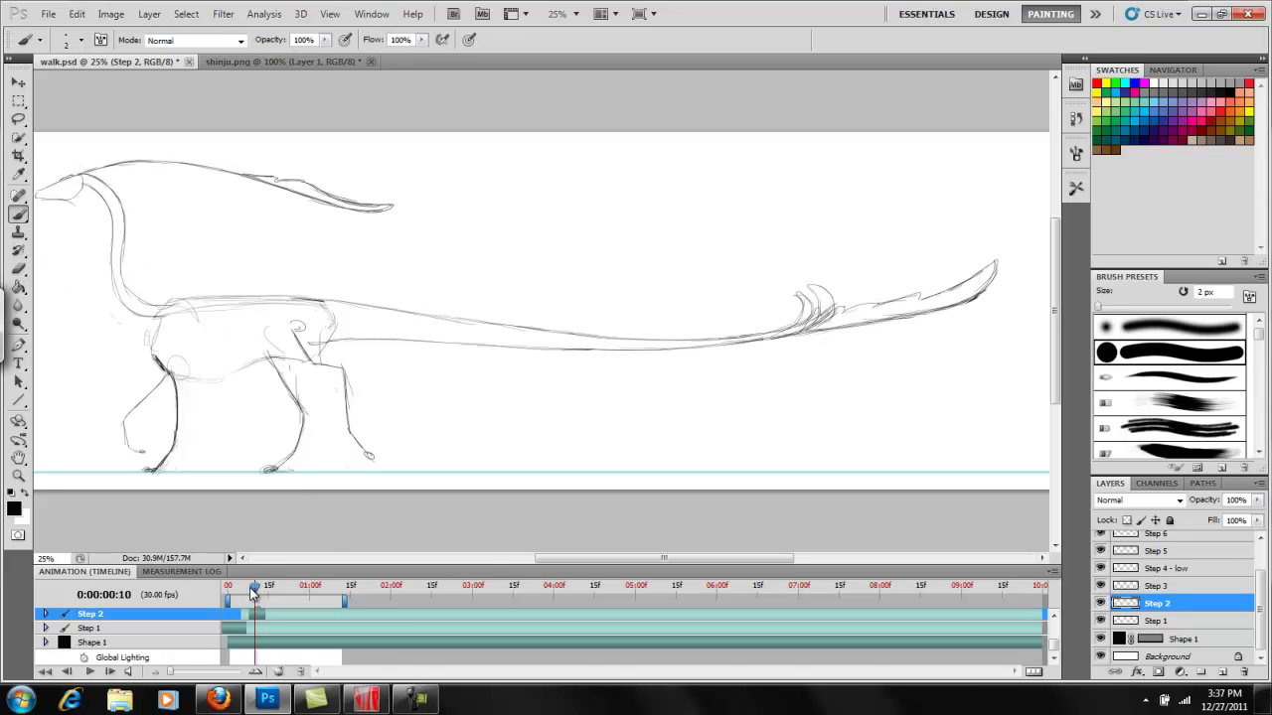
Step: Play the walk from frame 5 and stop it on the Step 2 drawing at frame 13
mouse_move(253, 593)
mouse_down()
mouse_move(236, 589)
mouse_move(269, 589)
mouse_move(214, 582)
mouse_up()
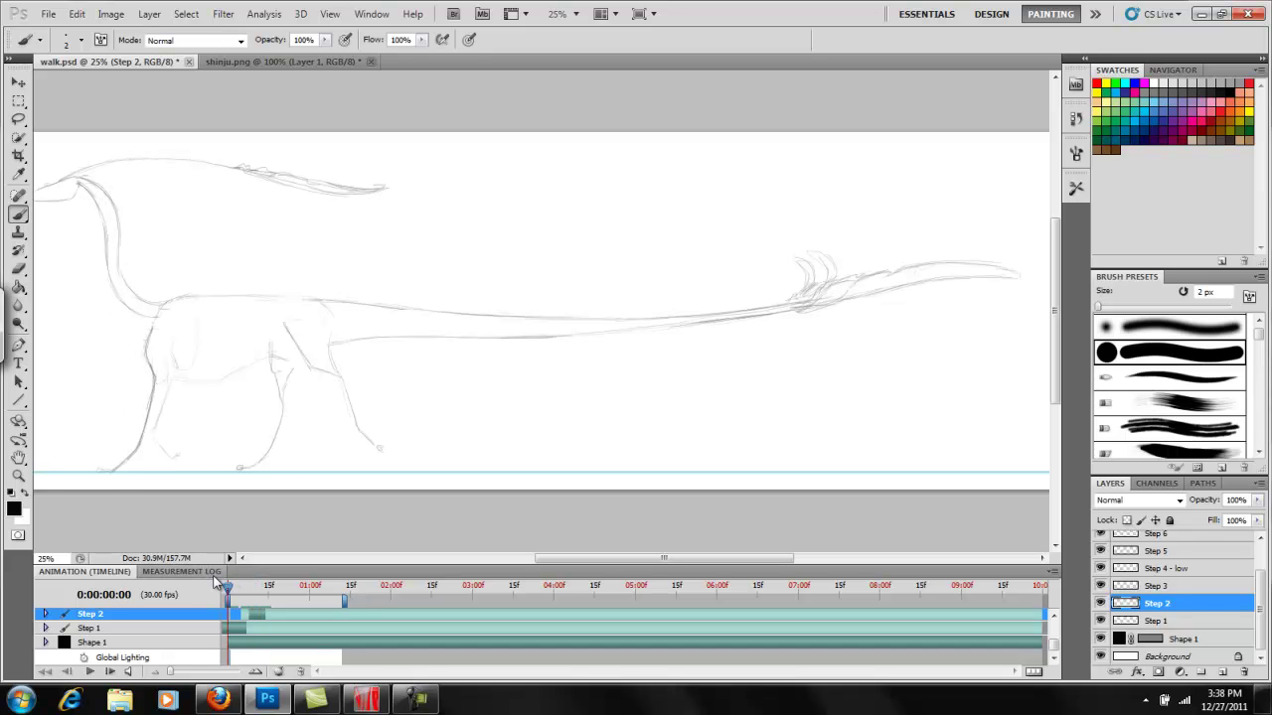
key(space)
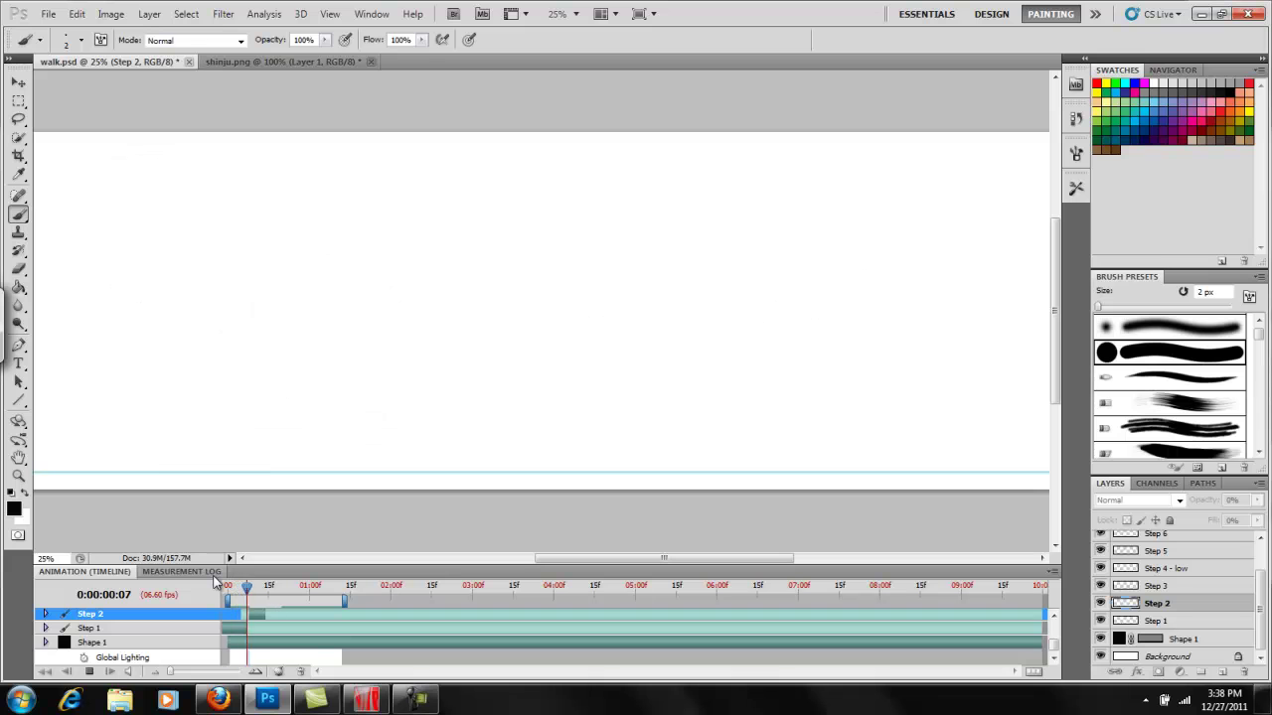
key(space)
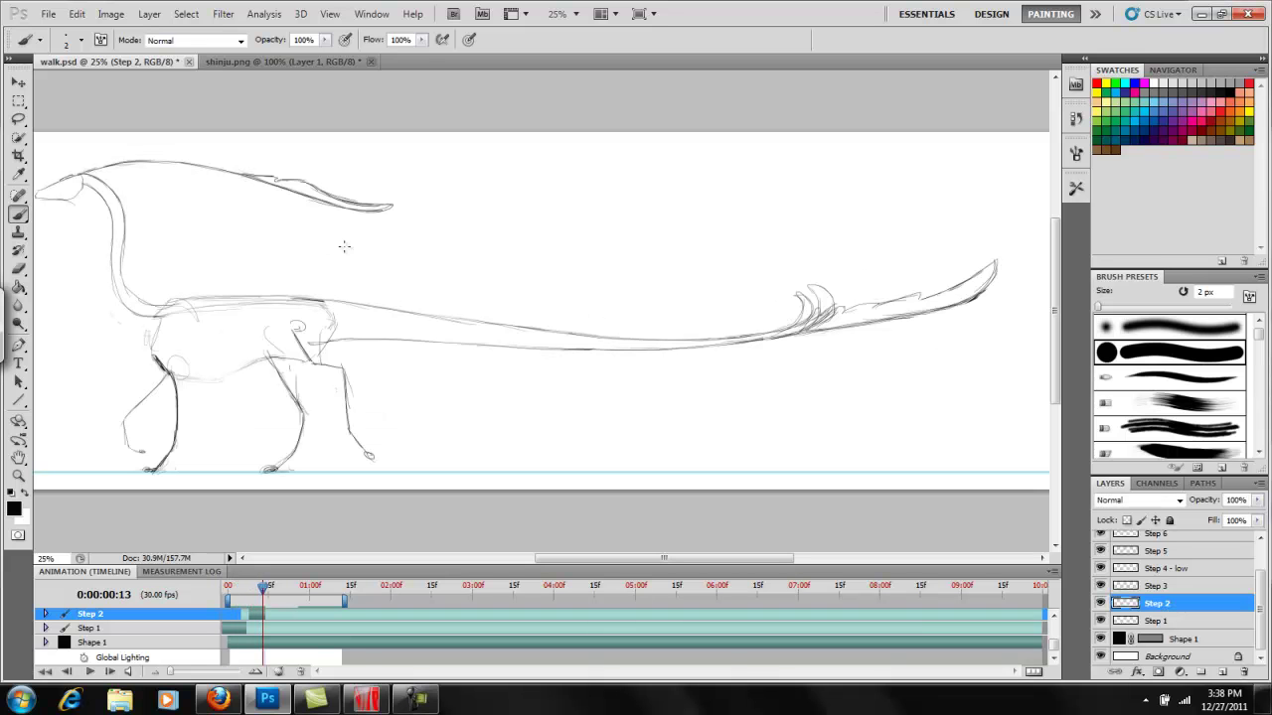
Step: Rotate the lassoed Step 2 antenna about 1.5° clockwise, shift it right, deselect, and play
click(18, 118)
mouse_move(70, 154)
mouse_down()
mouse_move(213, 138)
mouse_move(438, 192)
mouse_up()
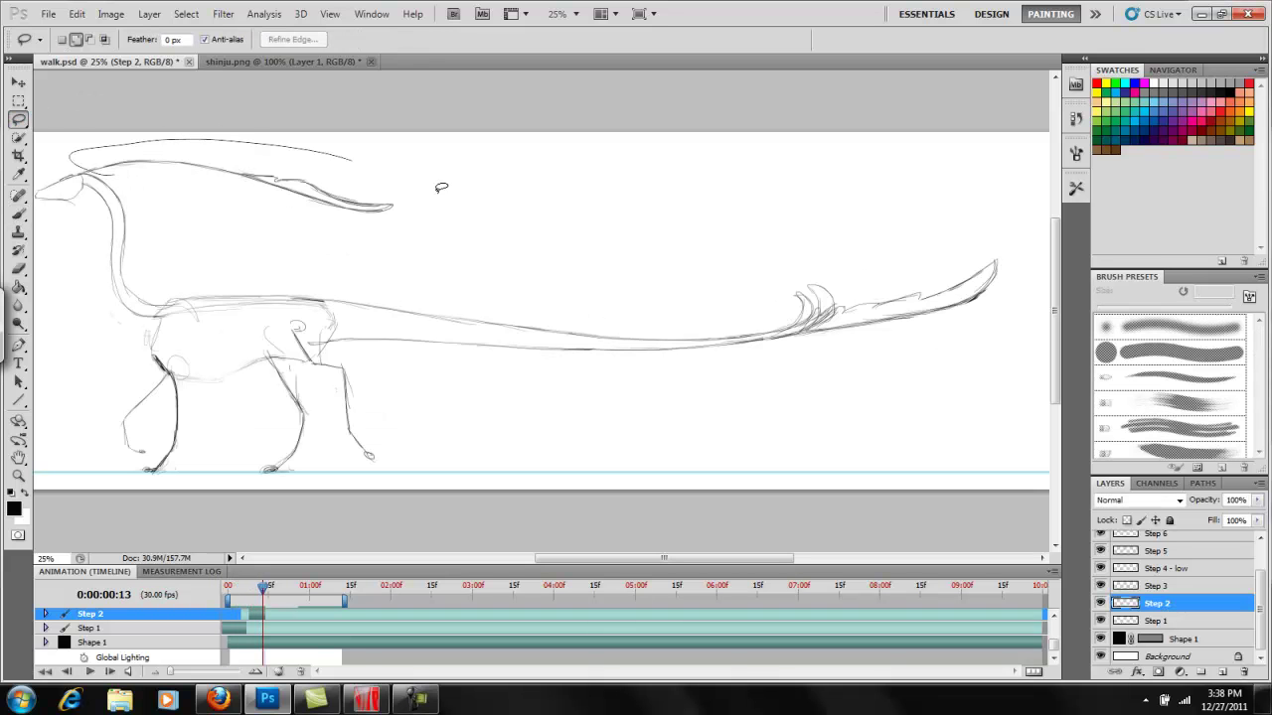
drag(261, 214, 257, 219)
key(ctrl+t)
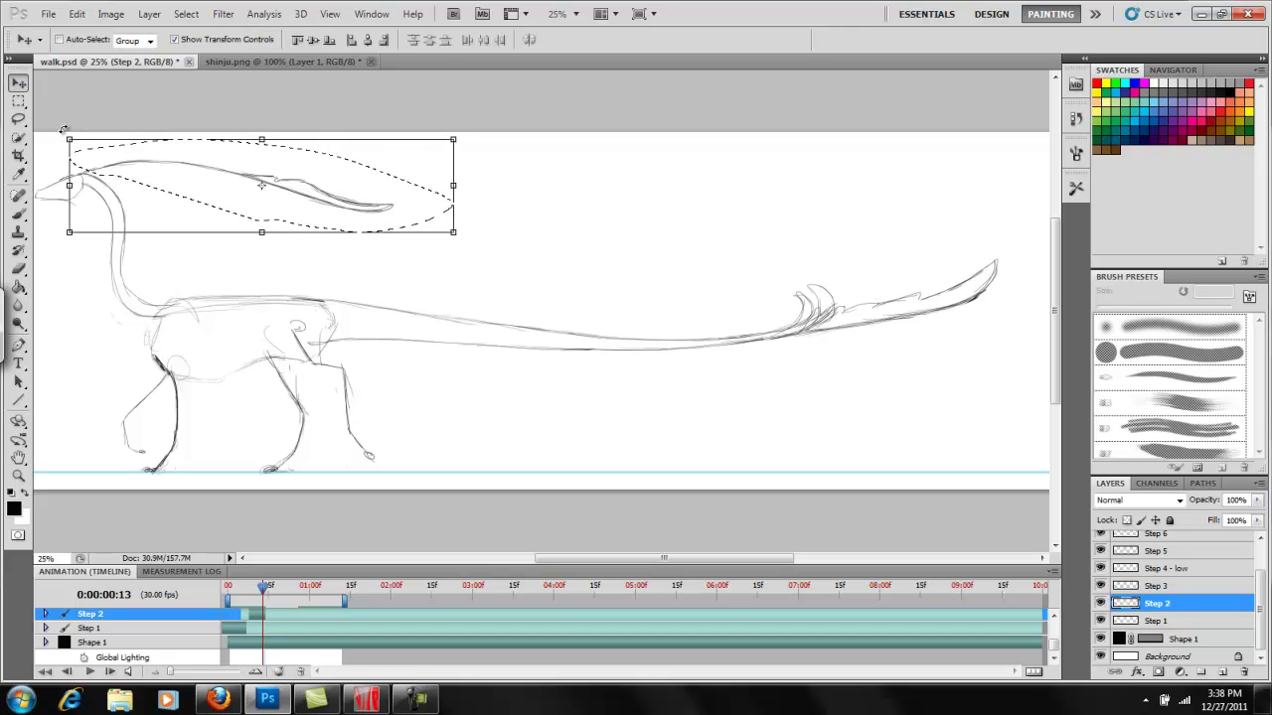
drag(65, 124, 68, 118)
drag(280, 182, 287, 186)
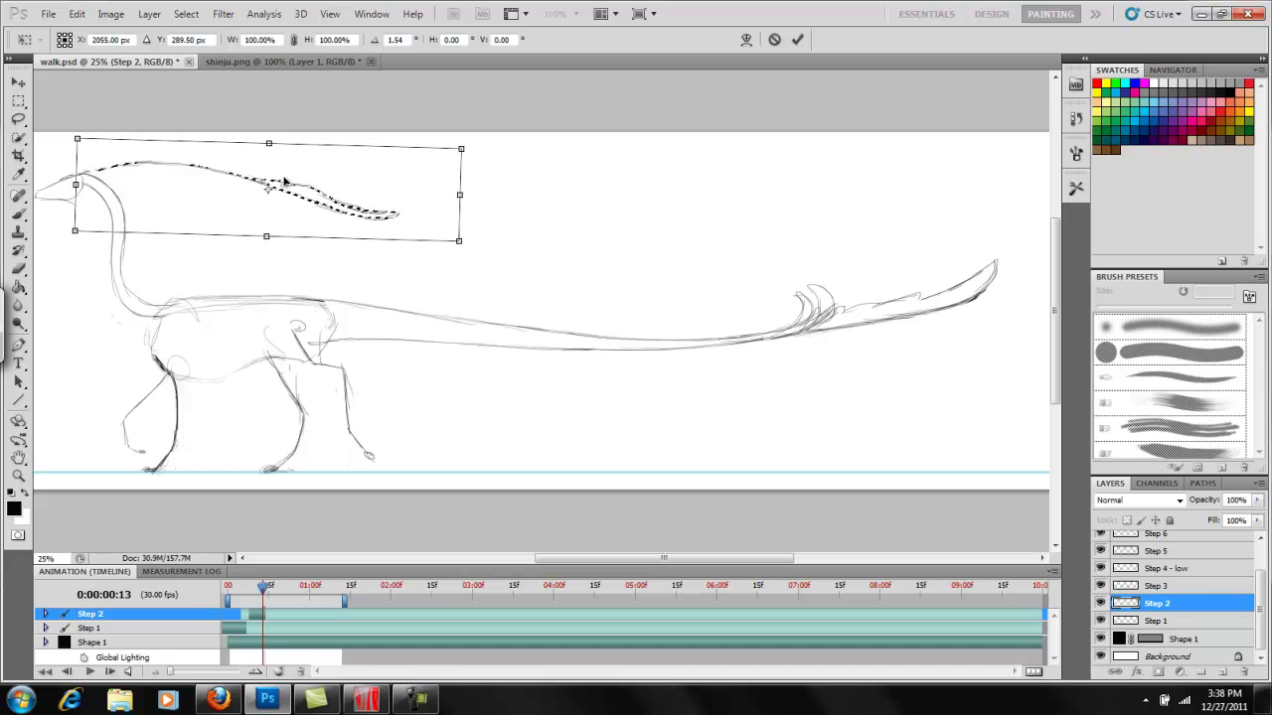
click(797, 38)
click(185, 13)
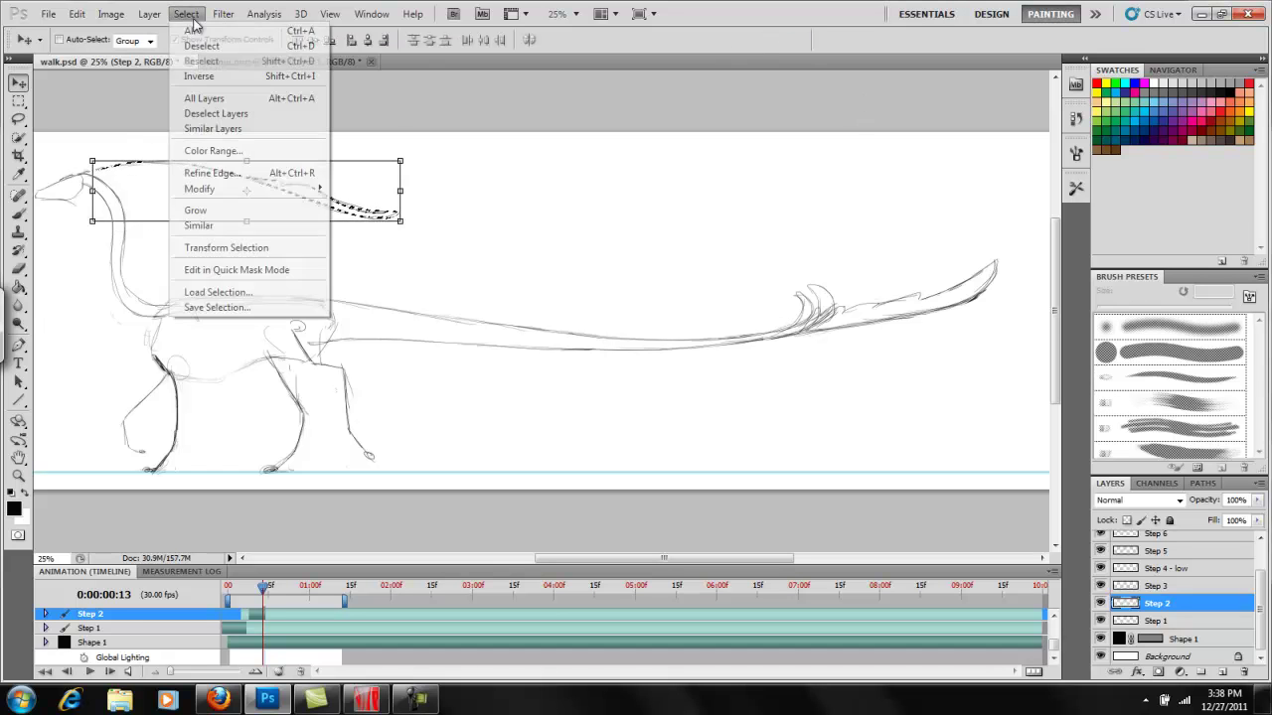
click(202, 46)
key(space)
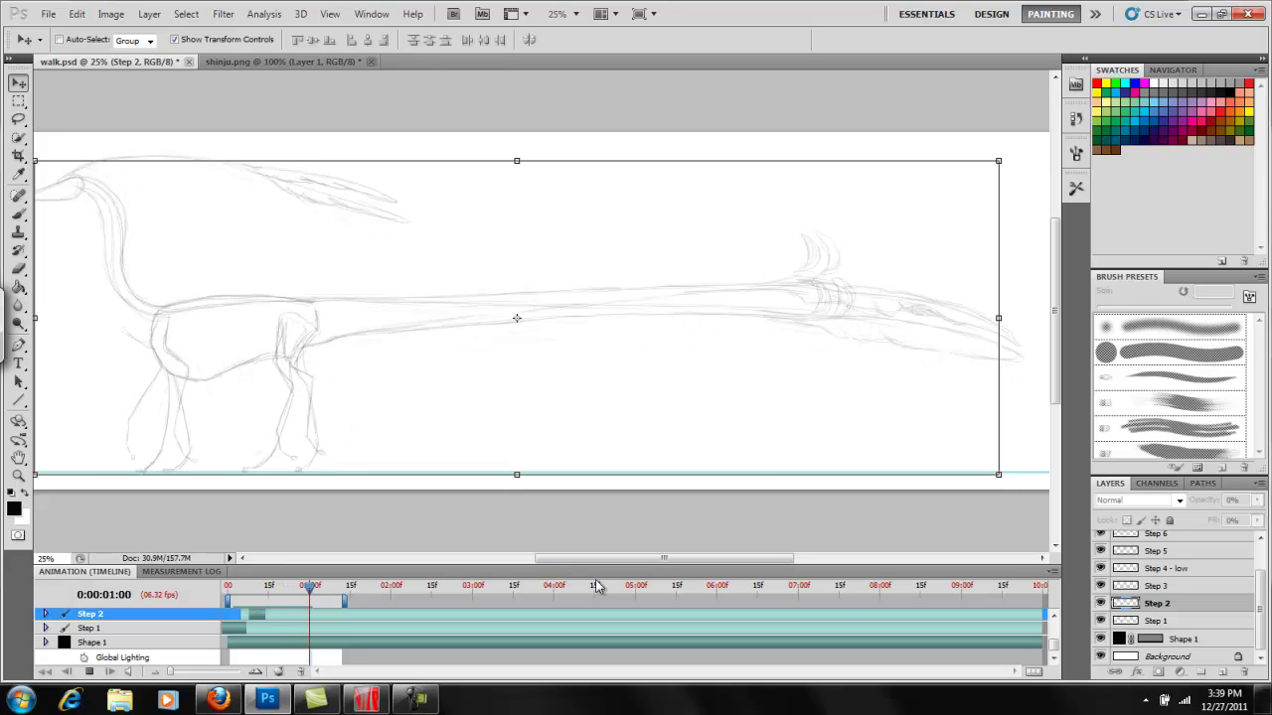
Step: Stop playback and raise the opacity of Step 1 through Step 5 to 100%
key(space)
click(1156, 621)
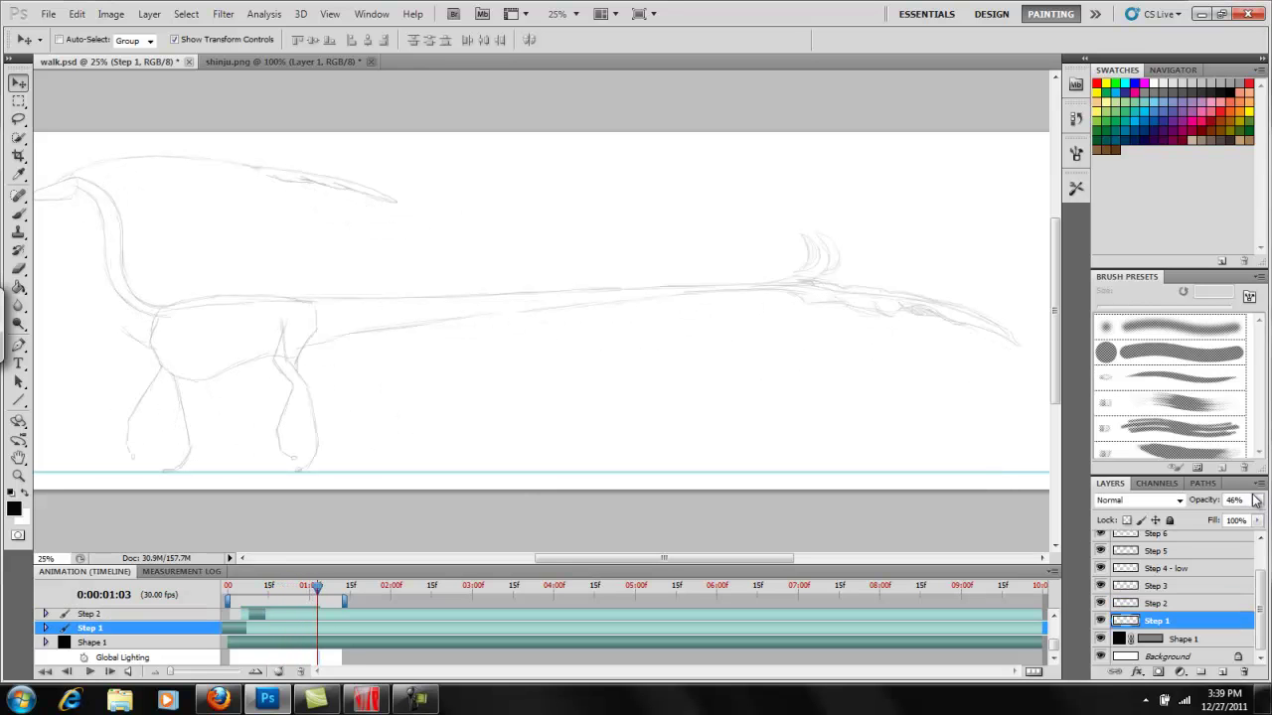
click(1257, 500)
click(1176, 606)
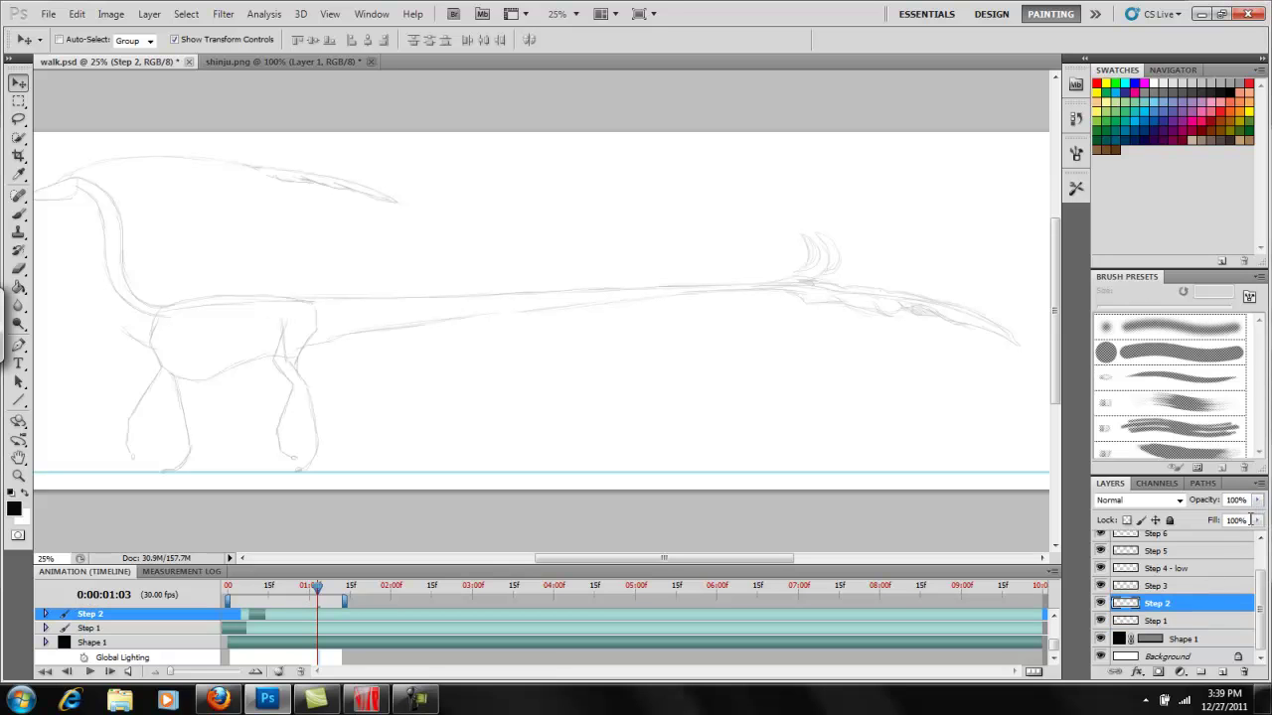
click(1167, 590)
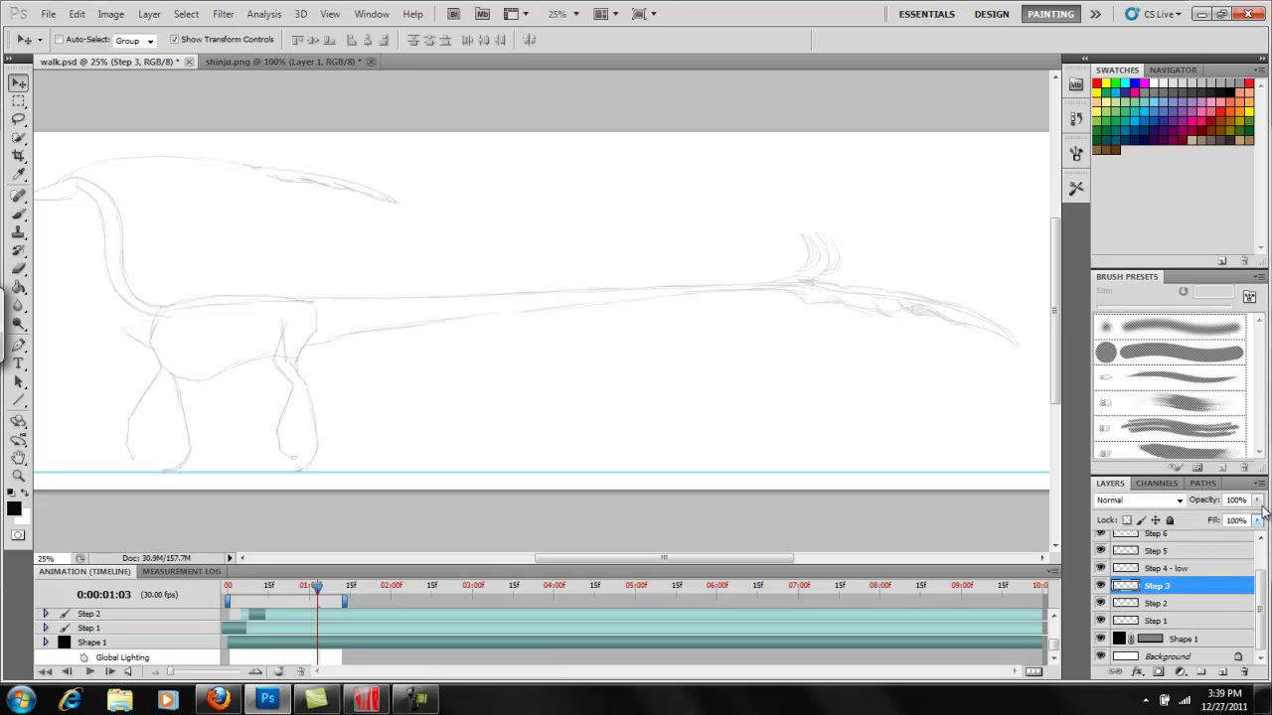
click(1172, 568)
click(1258, 500)
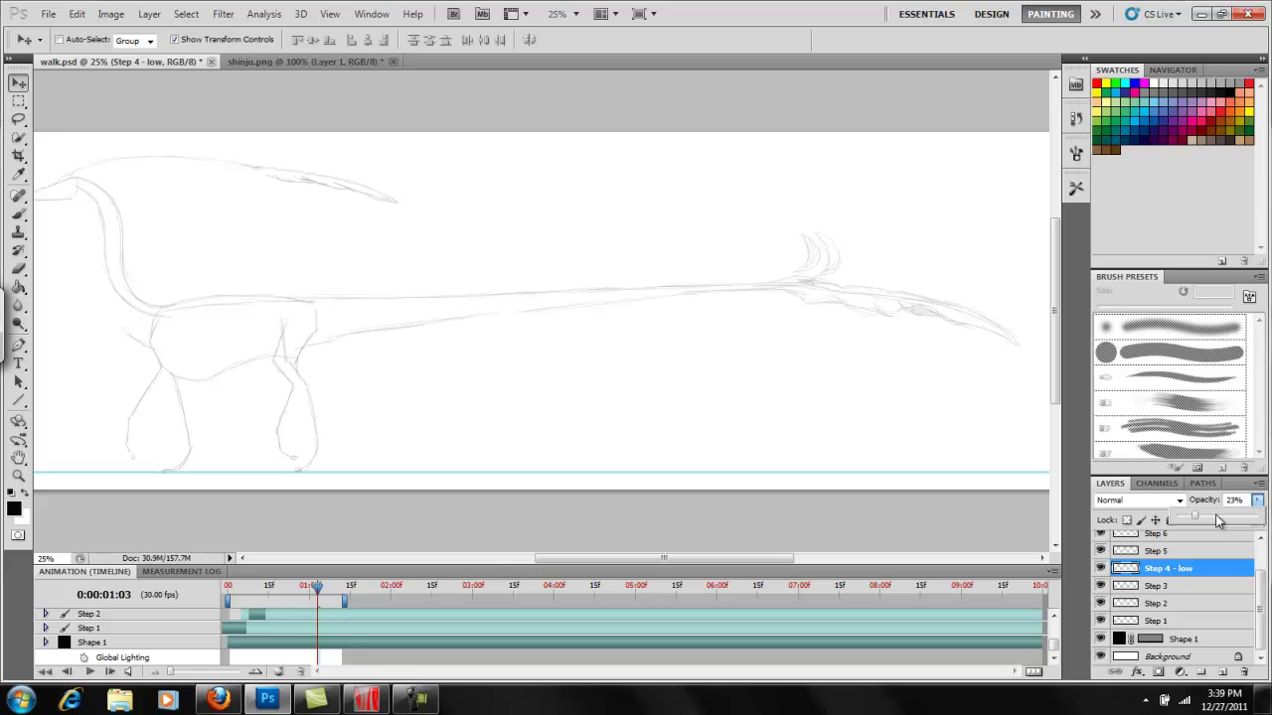
click(1168, 553)
click(1258, 501)
drag(1257, 517, 1192, 521)
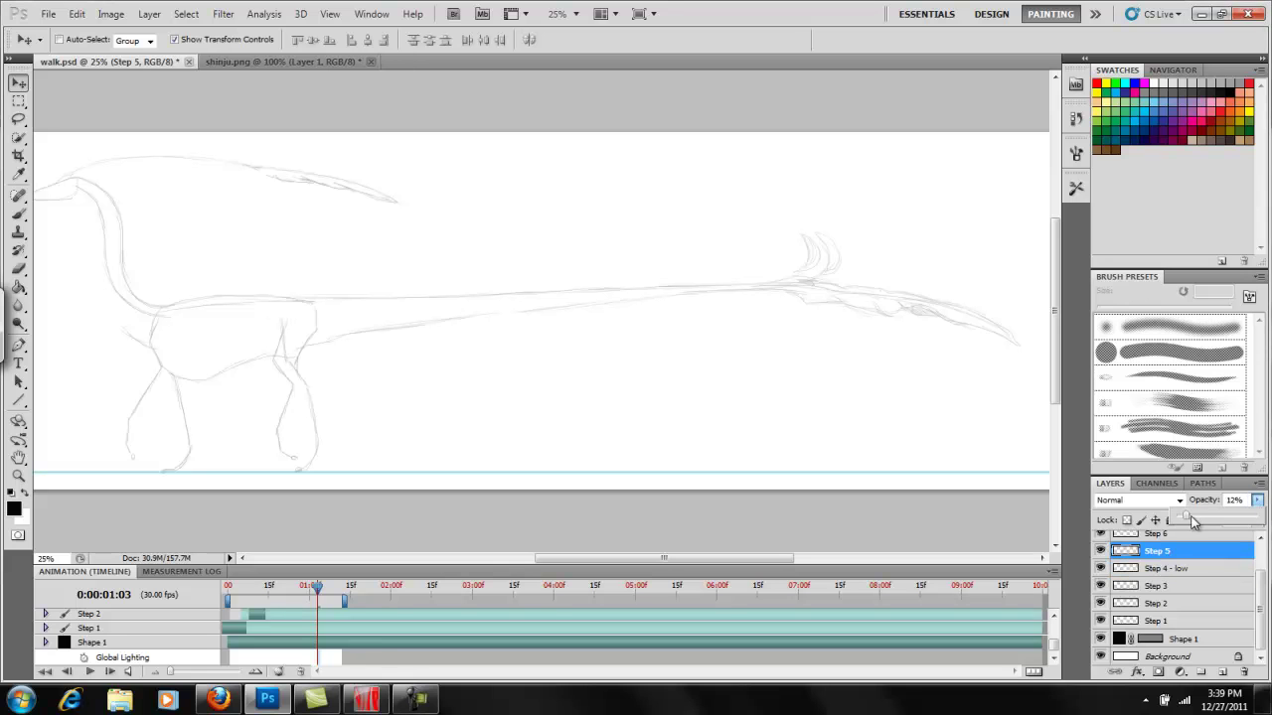
Step: Raise Step 6, Step 7 and Step 8 - High to 100% opacity
click(1188, 538)
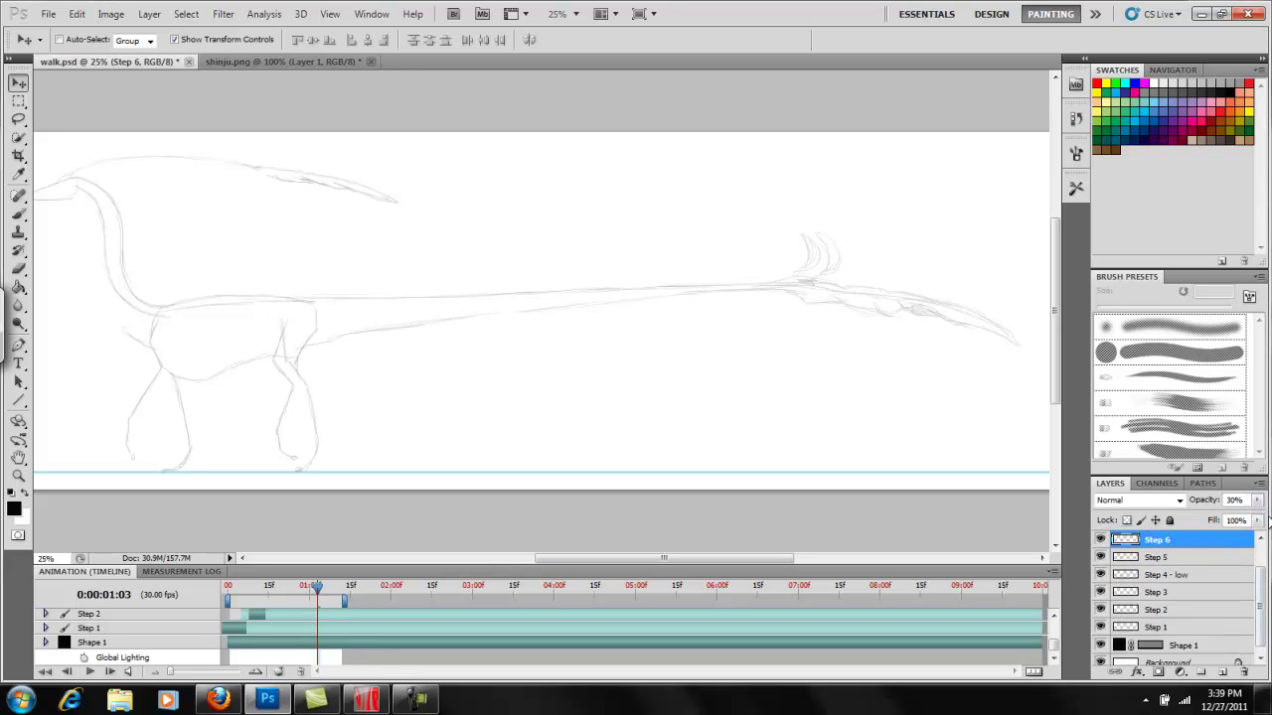
click(1258, 501)
scroll(1254, 593, up, 1)
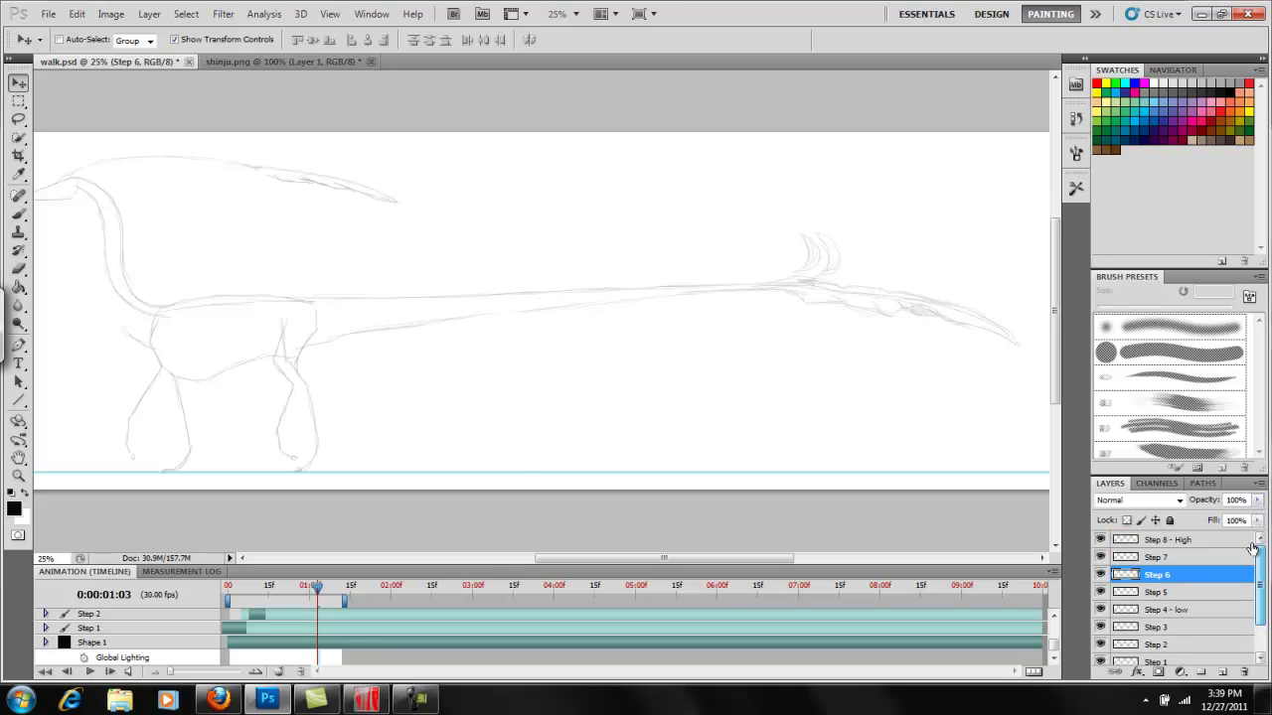
click(1163, 557)
click(1258, 501)
drag(1242, 518, 1252, 519)
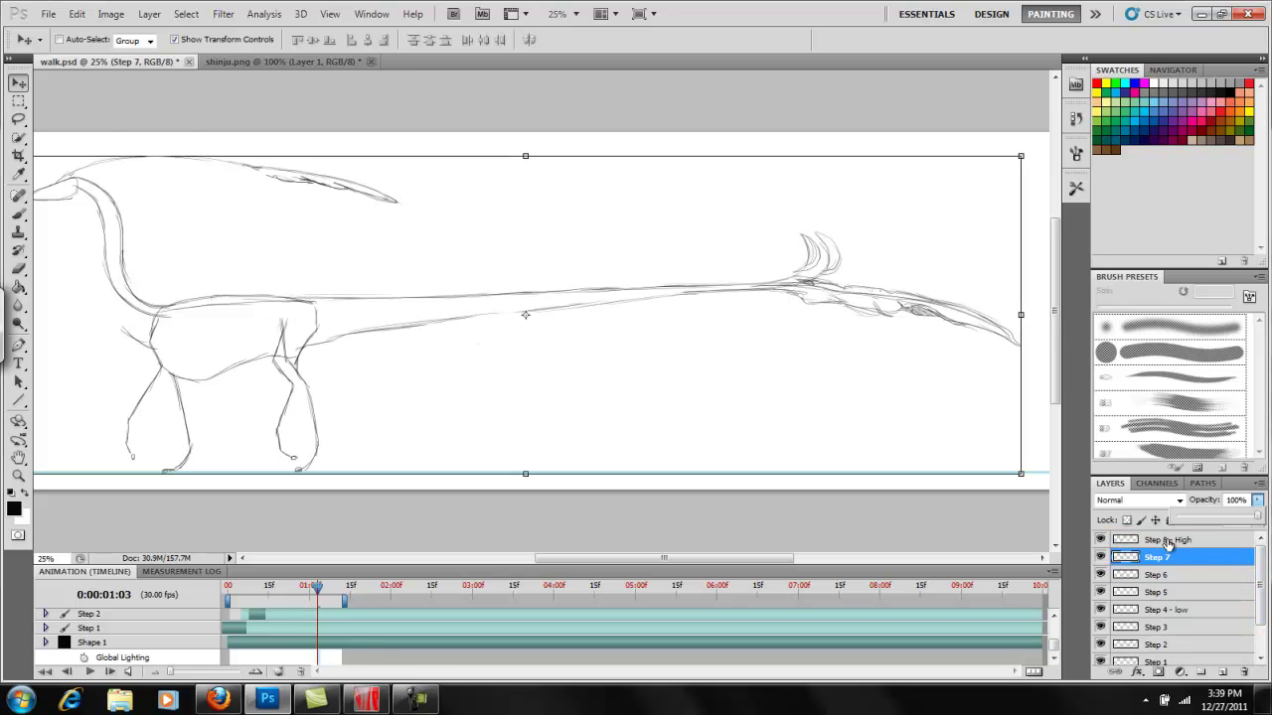
key(alt+bracketright)
click(1258, 501)
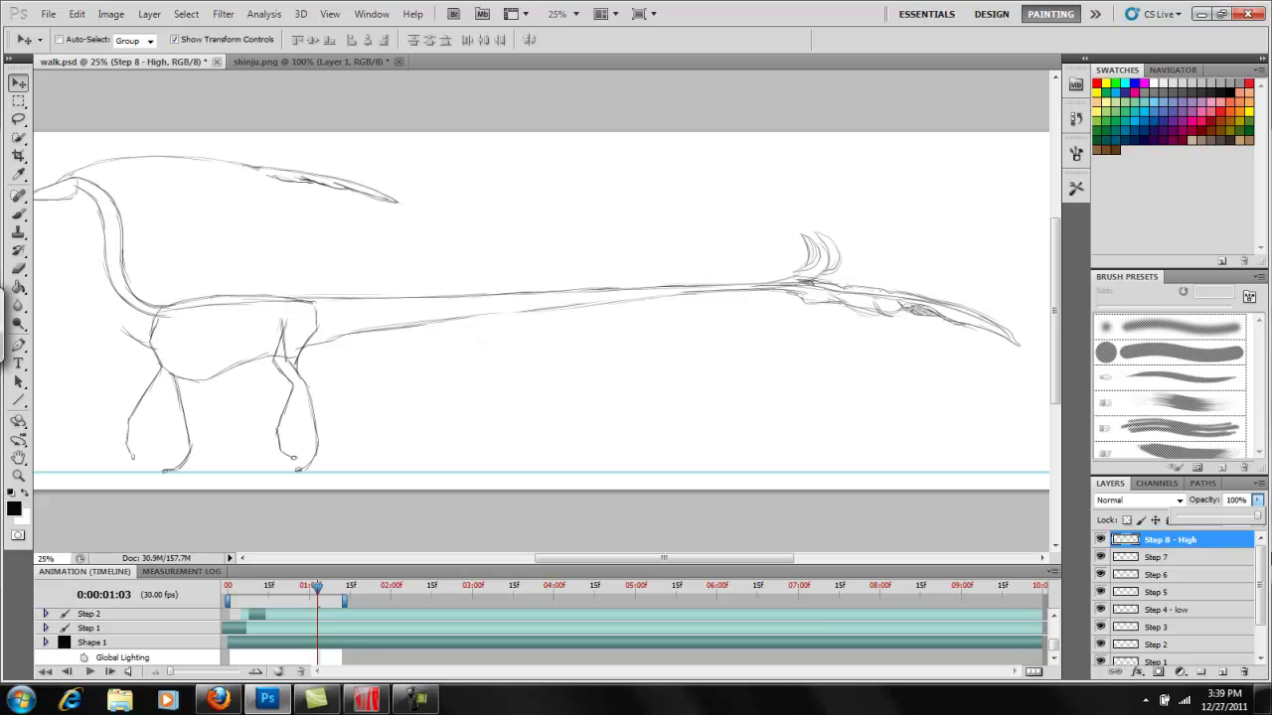
Step: Line up the Step 3 through Step 8 - High clips one after another in the timeline
click(1054, 618)
click(1055, 618)
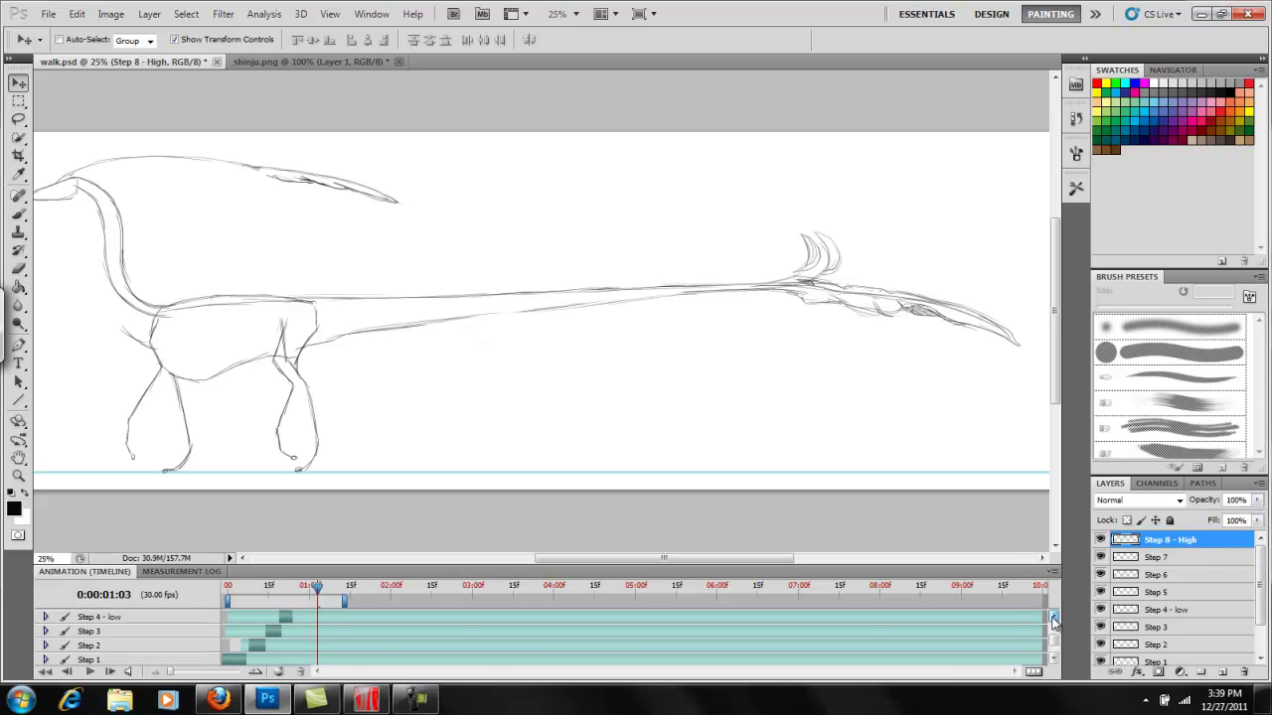
click(276, 633)
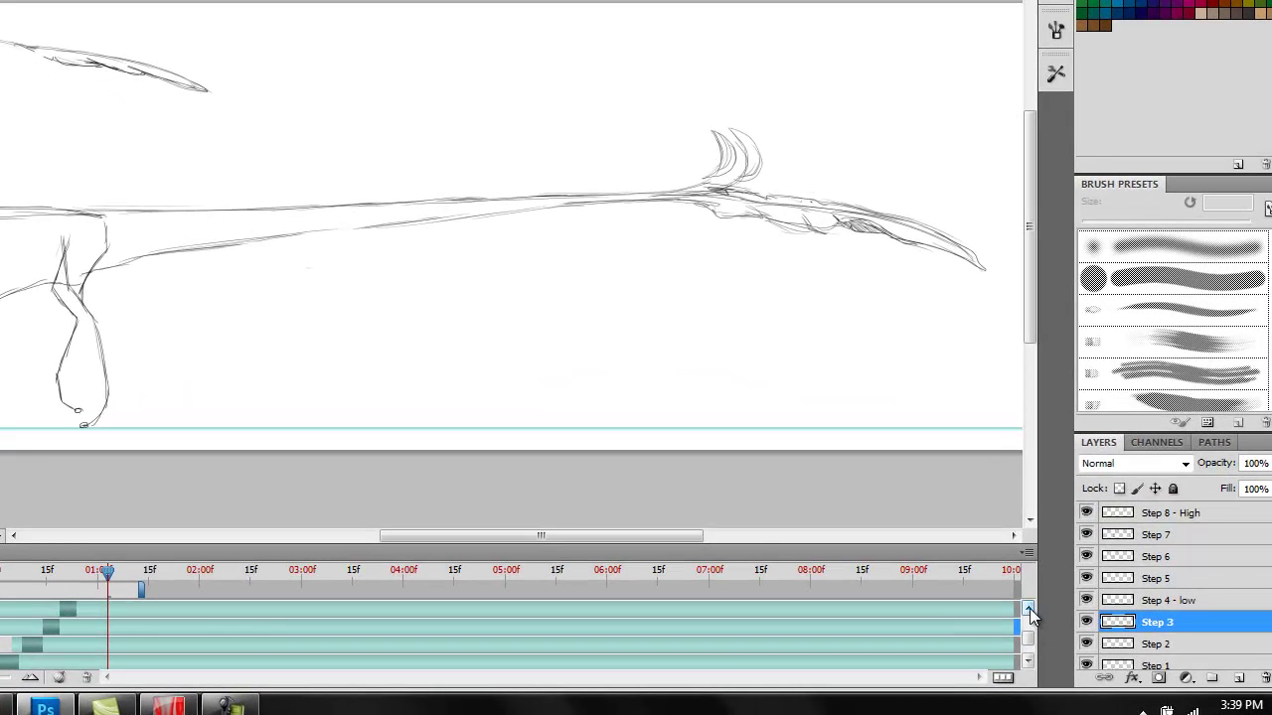
click(1052, 617)
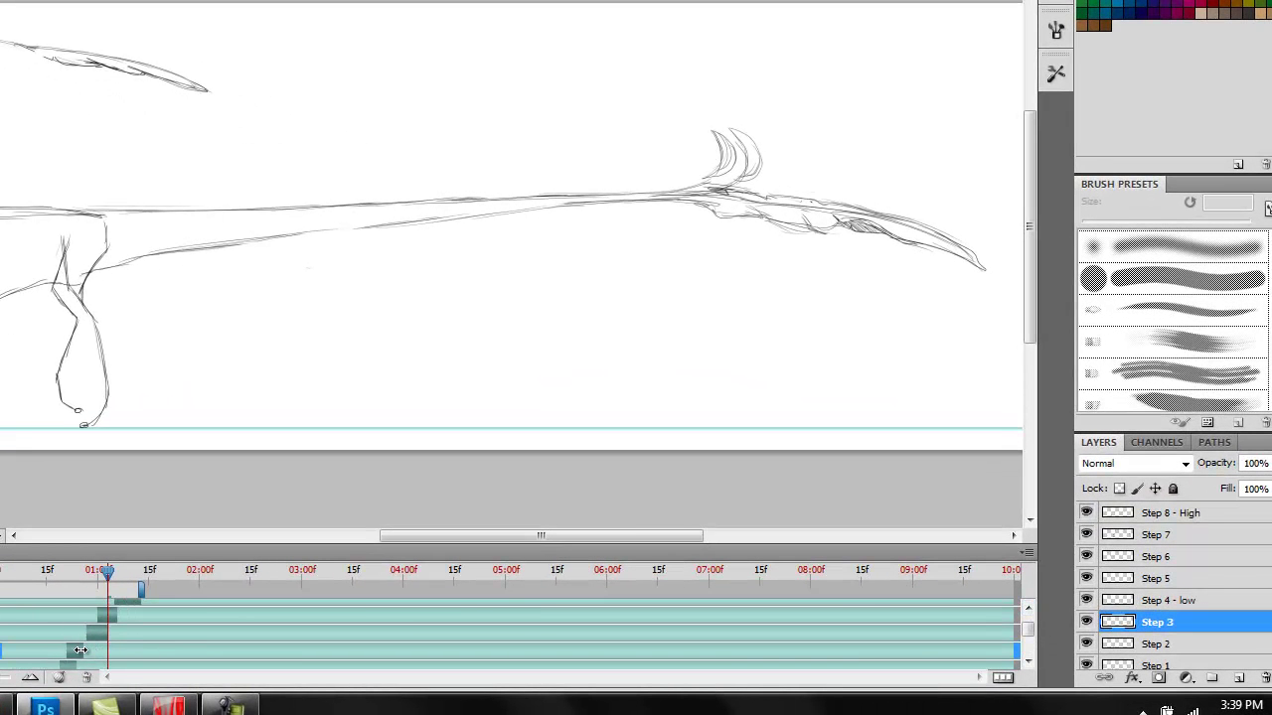
key(alt+bracketright)
key(alt+bracketright)
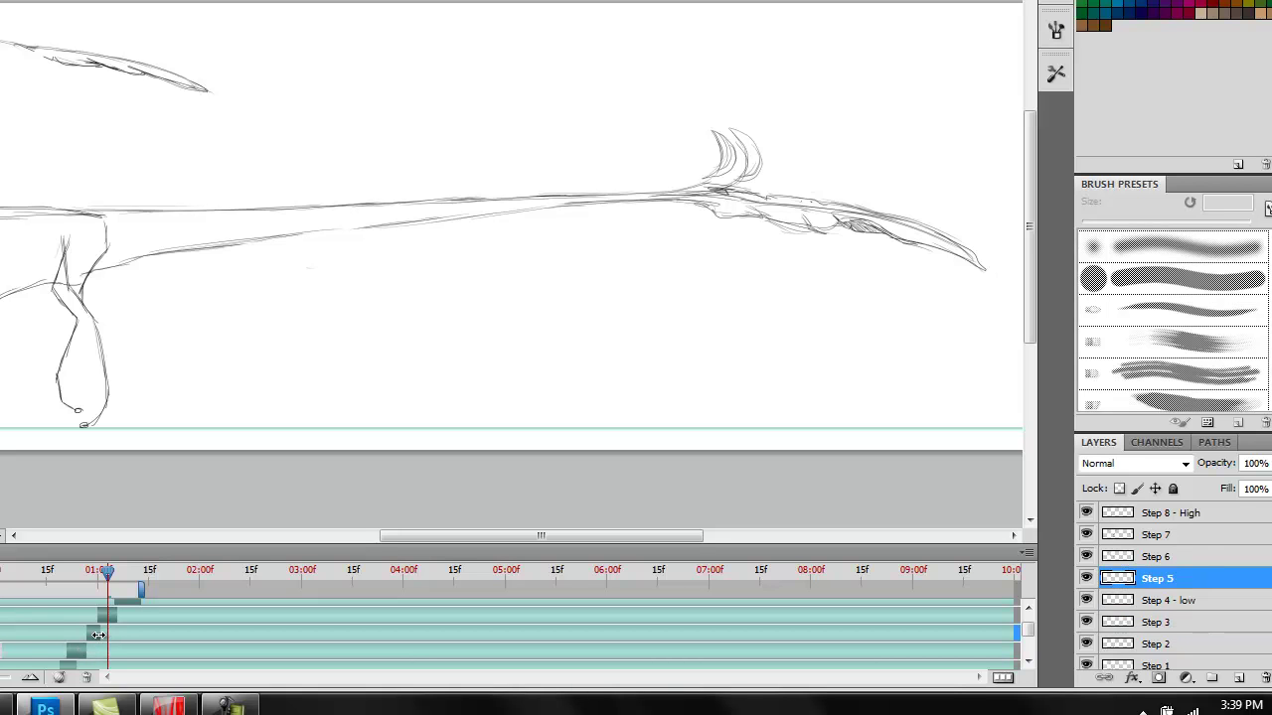
click(99, 615)
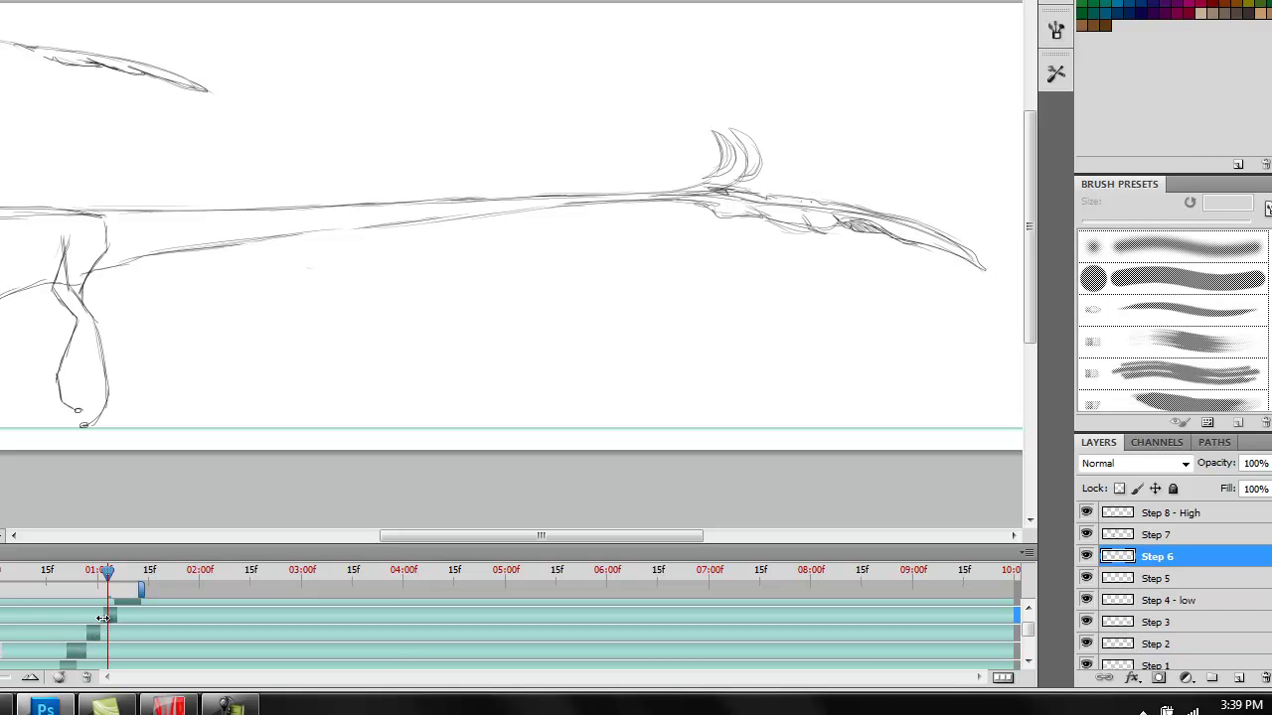
click(102, 633)
key(alt+bracketleft)
click(124, 601)
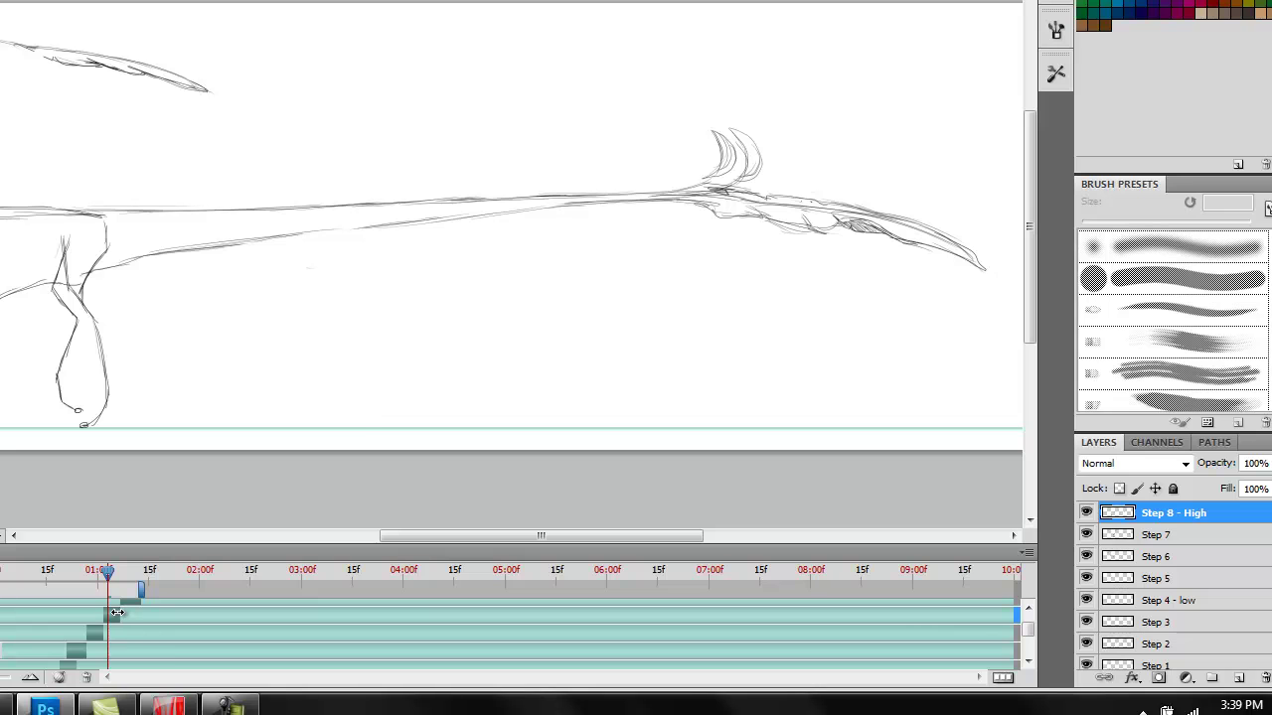
click(127, 617)
Step: Play the staircase of clips to check timing, adjust the Step 5 clip, and rewind to the start
key(Right)
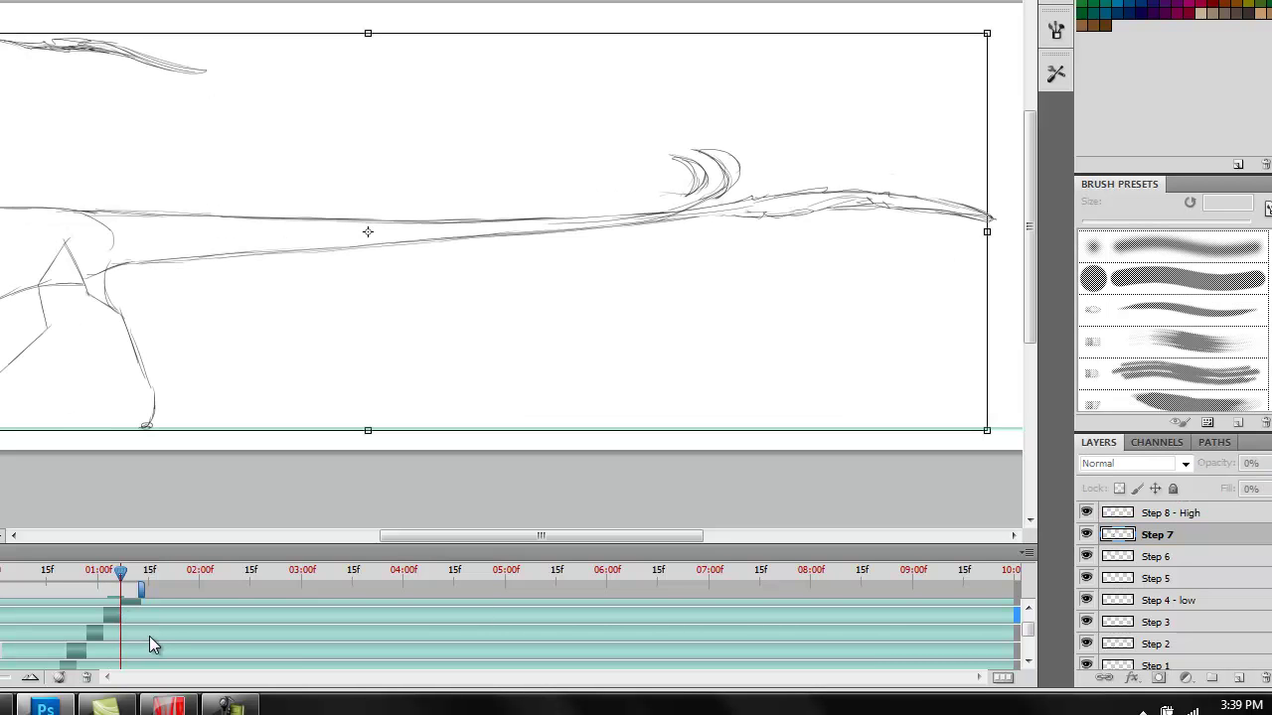
key(space)
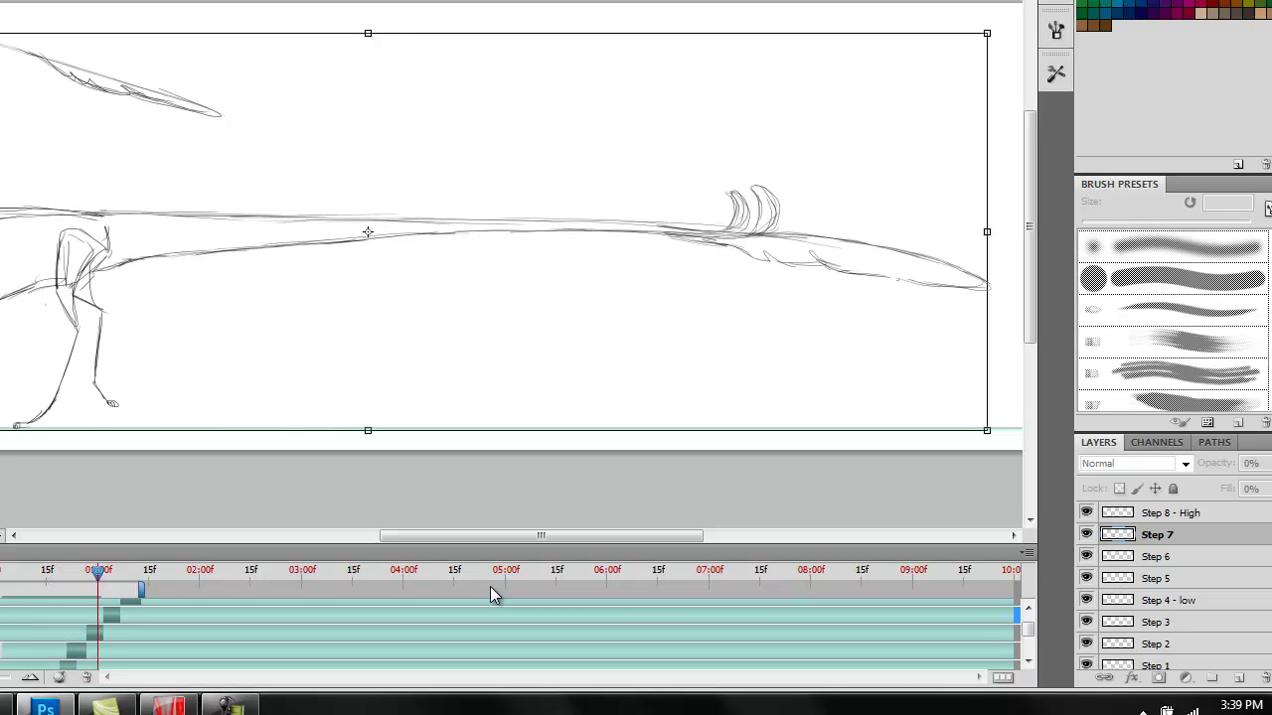
key(space)
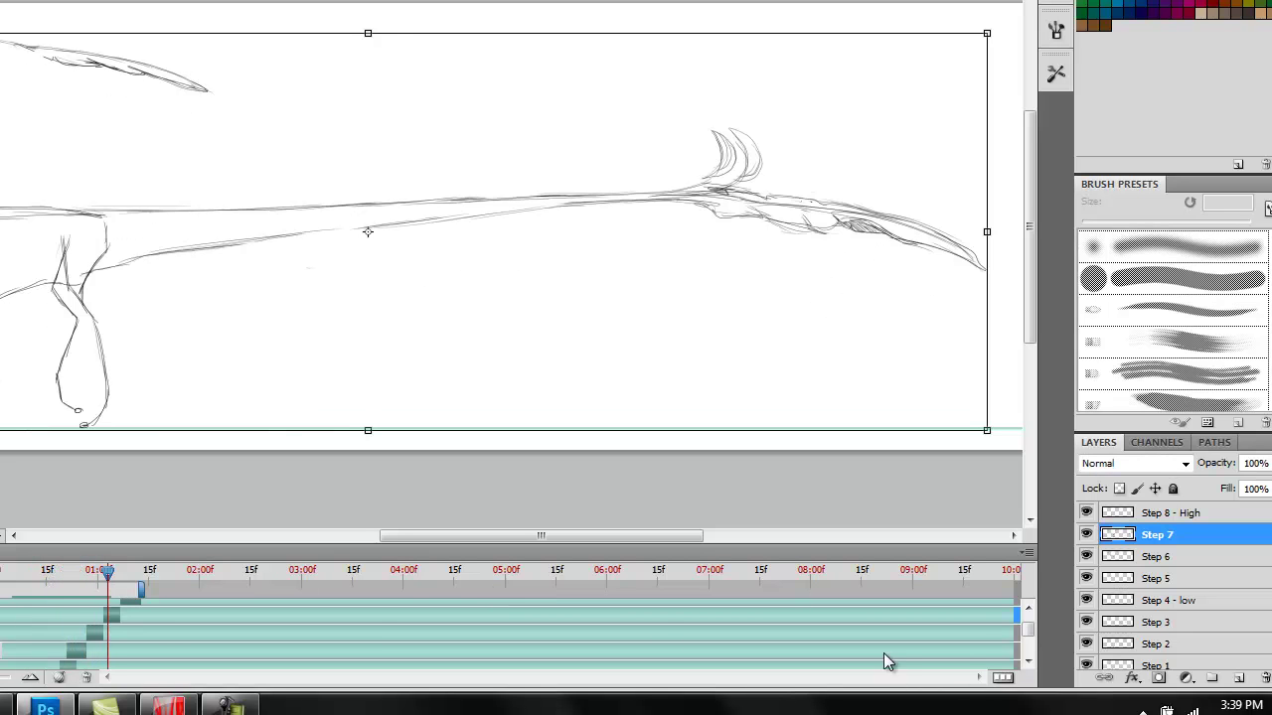
click(80, 649)
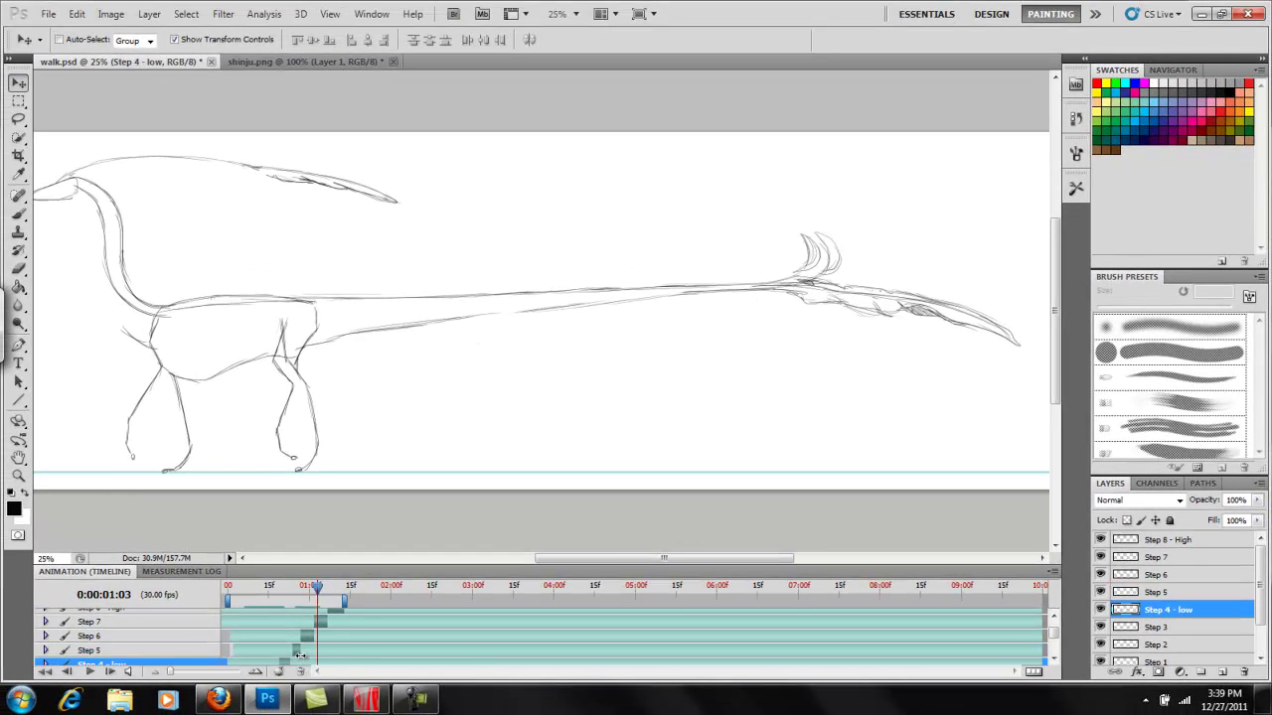
click(287, 651)
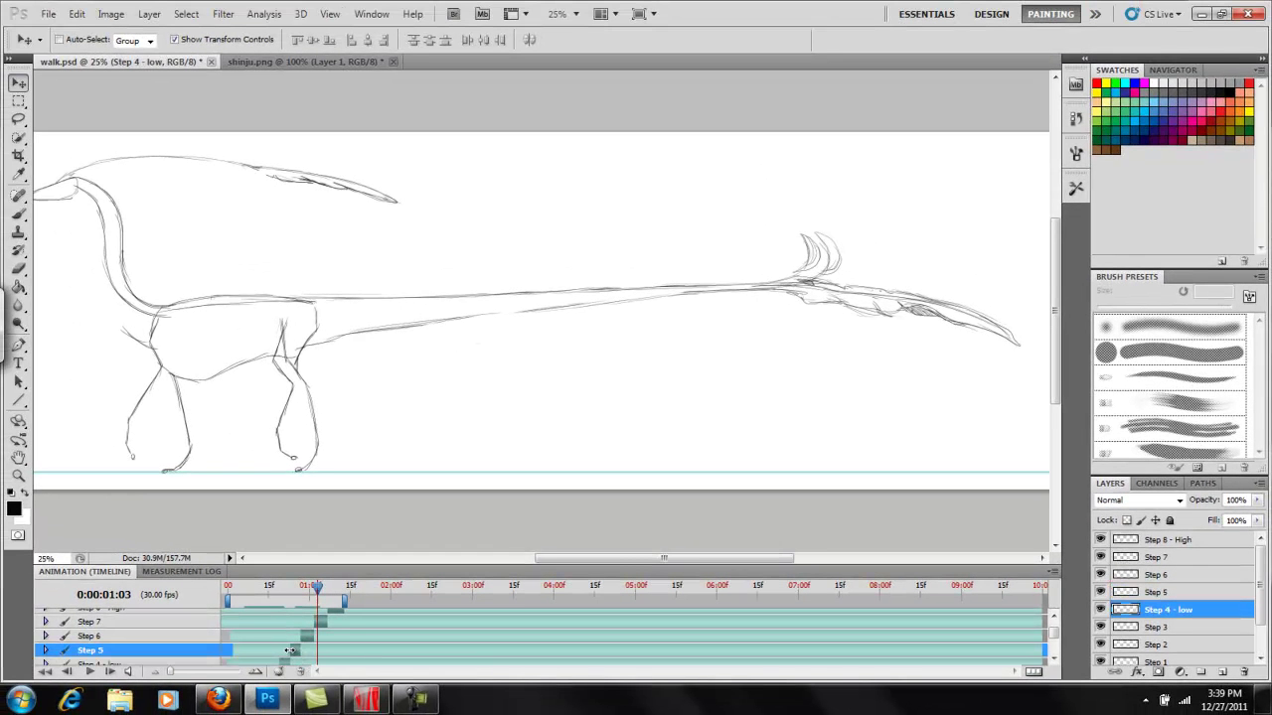
drag(316, 588, 234, 590)
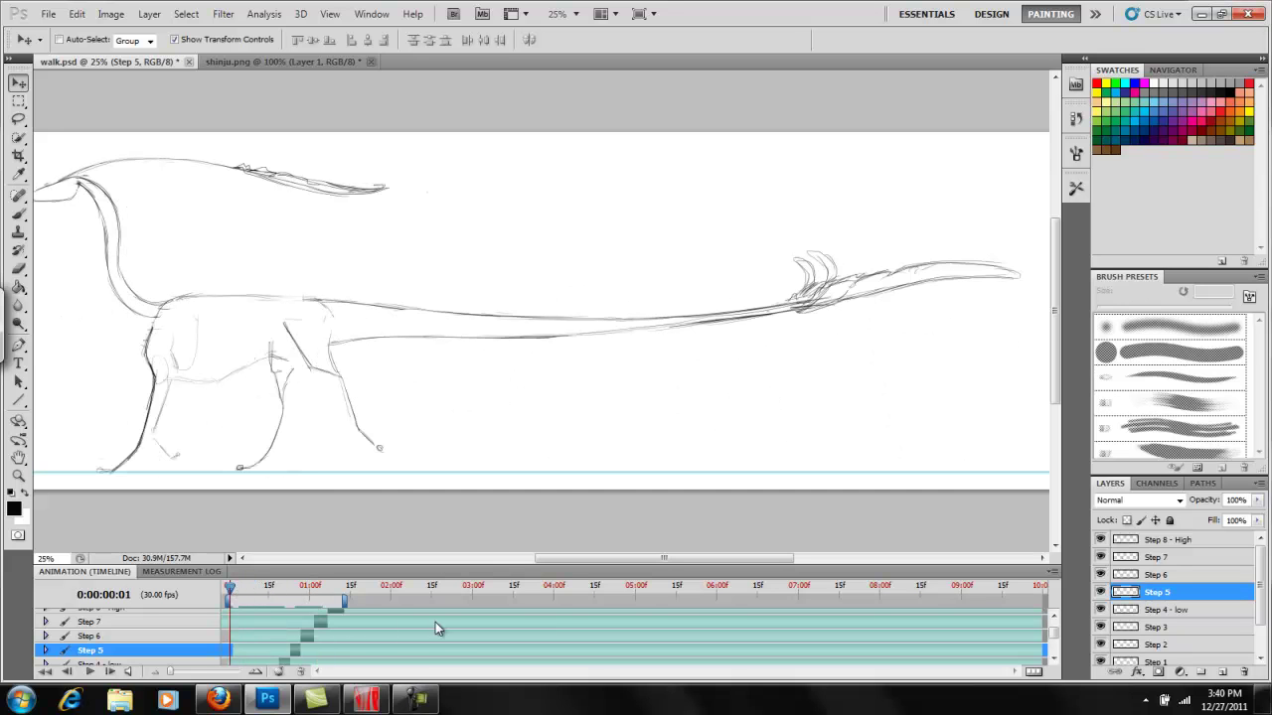
scroll(1051, 651, down, 2)
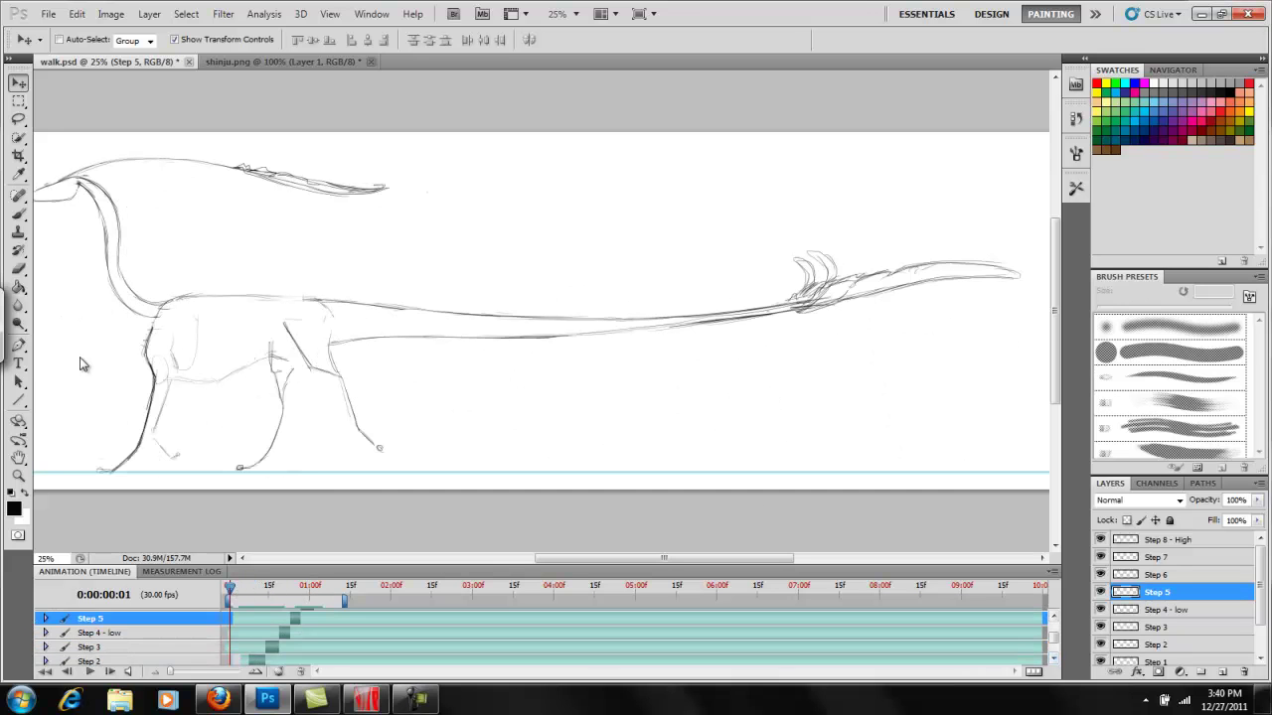
Step: Zoom out to 16.7% to show the whole dragon, then play the walk cycle
click(17, 477)
click(188, 257)
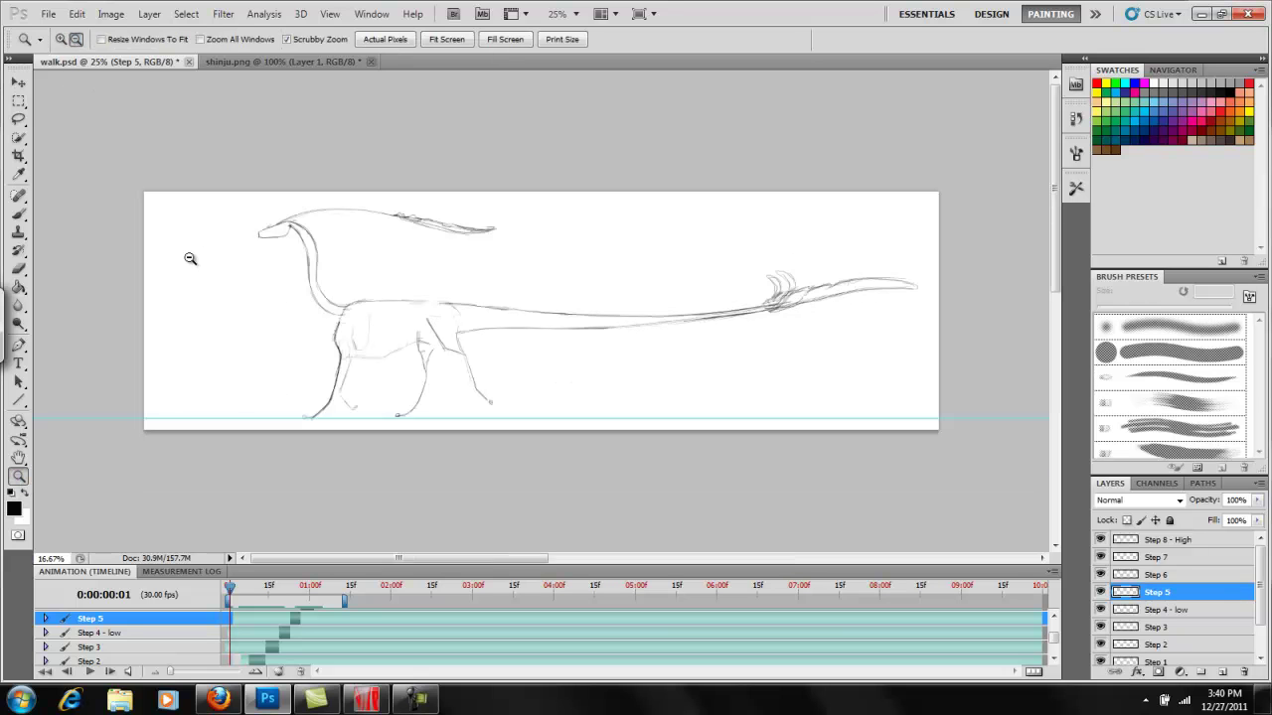
key(space)
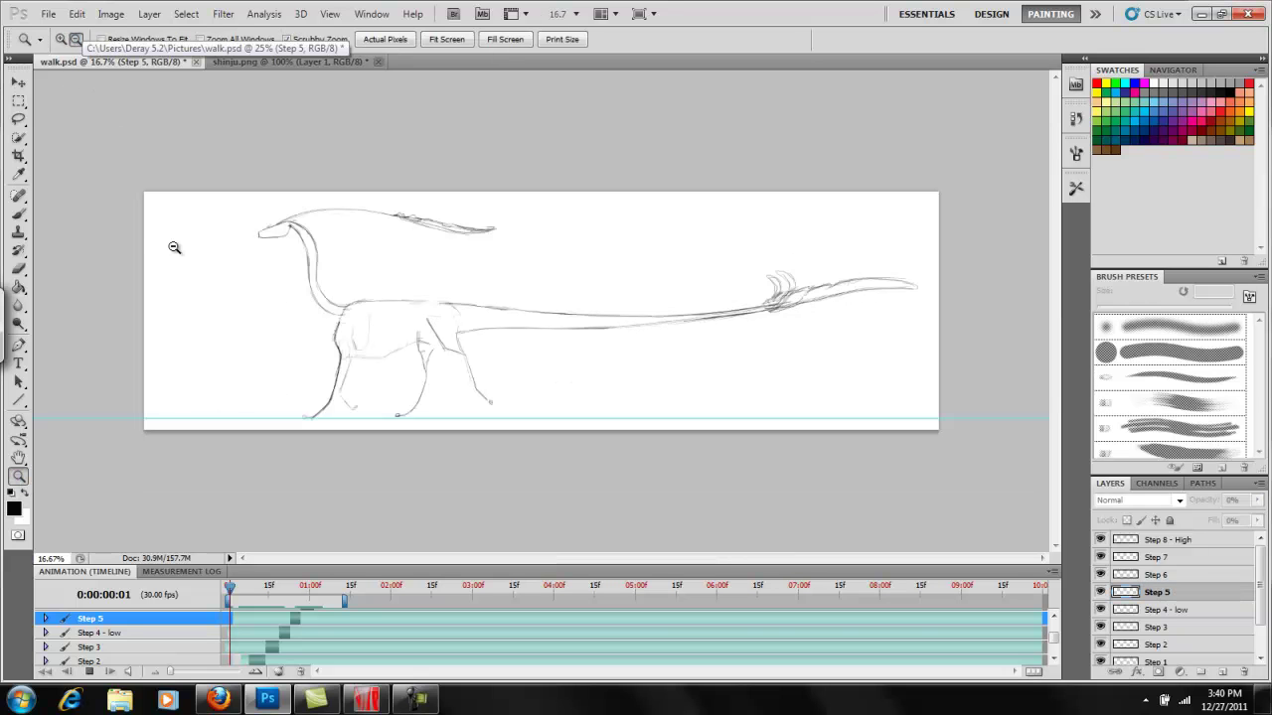